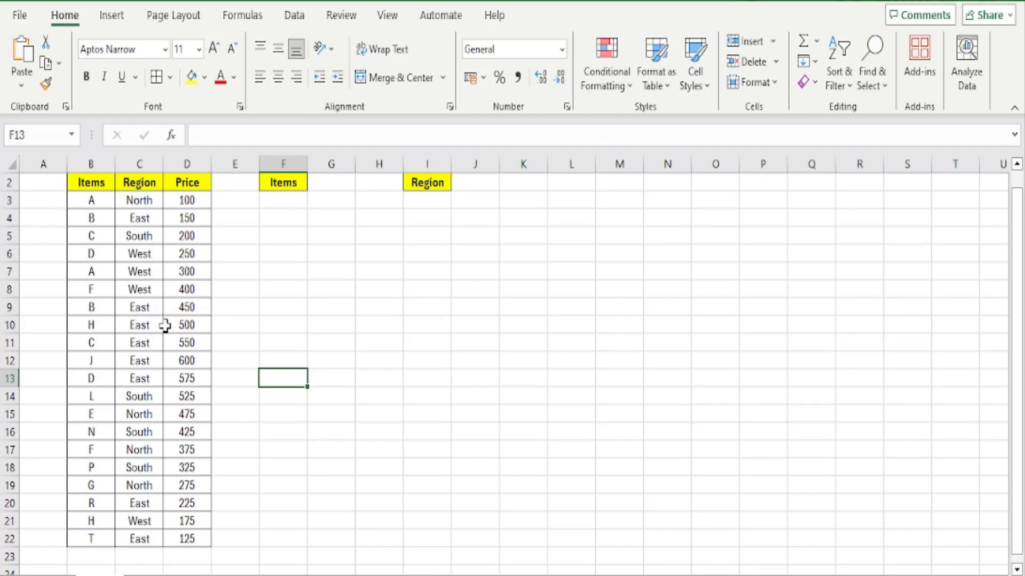
Step: Examine the Items, Region and Price columns of the source table, including the repeated entries under Items
{"action": "left_click", "coordinate": [98, 179]}
{"action": "left_click", "coordinate": [142, 181]}
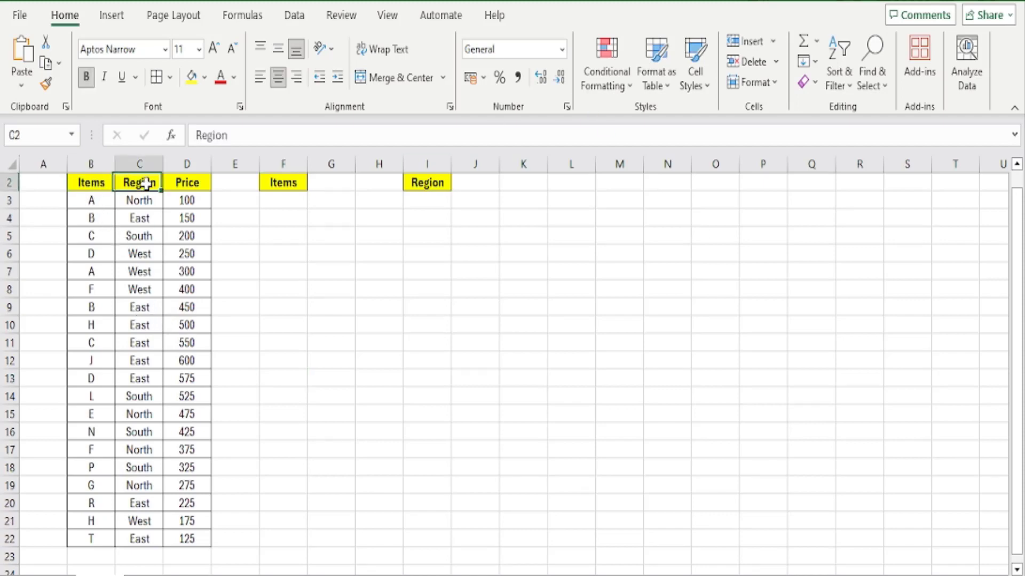
{"action": "left_click", "coordinate": [185, 176]}
{"action": "left_click_drag", "start_coordinate": [104, 204], "coordinate": [93, 540]}
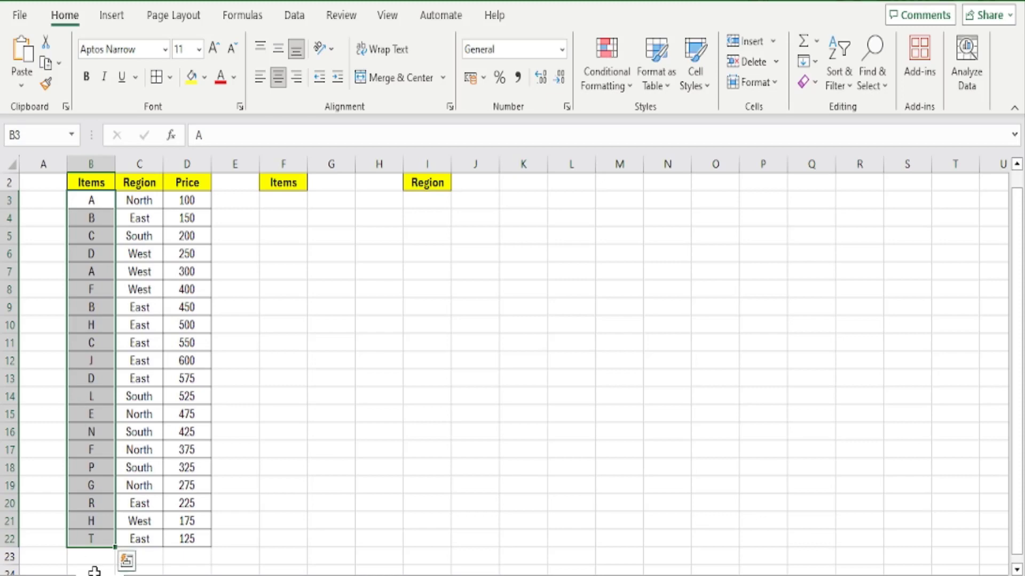
{"action": "left_click", "coordinate": [266, 453]}
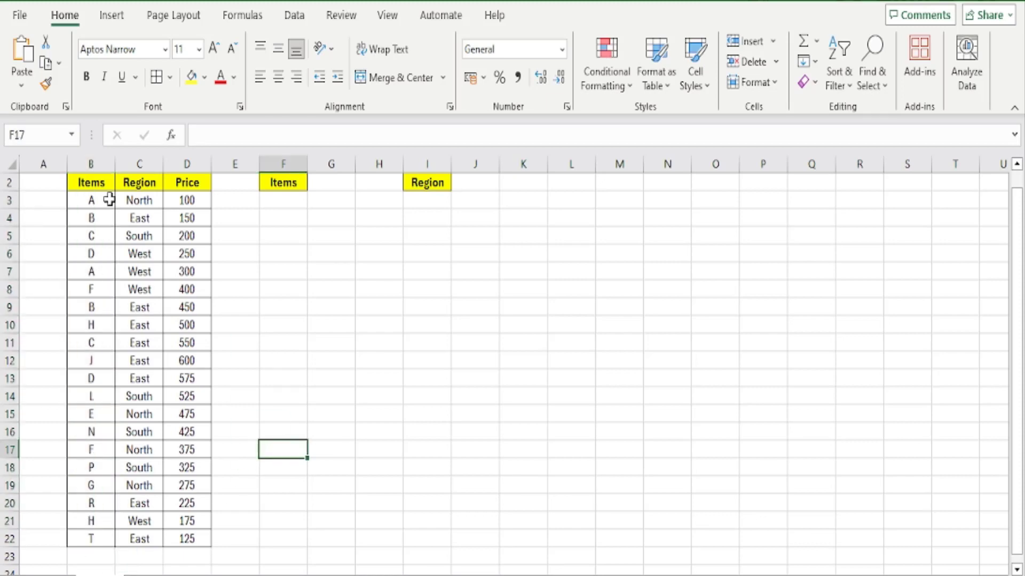
{"action": "left_click_drag", "start_coordinate": [107, 201], "coordinate": [110, 539]}
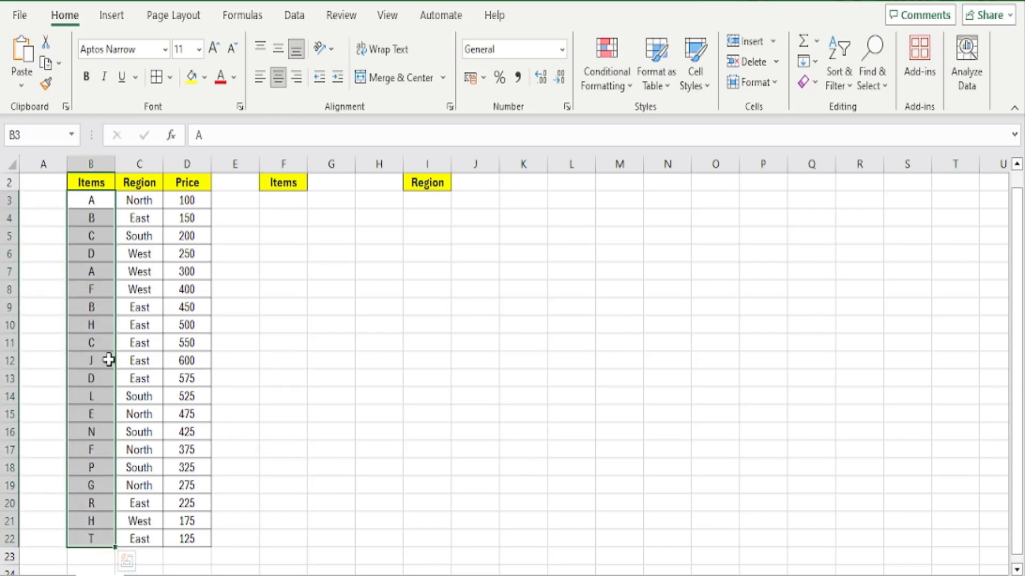
{"action": "left_click", "coordinate": [107, 271]}
{"action": "left_click", "coordinate": [107, 308]}
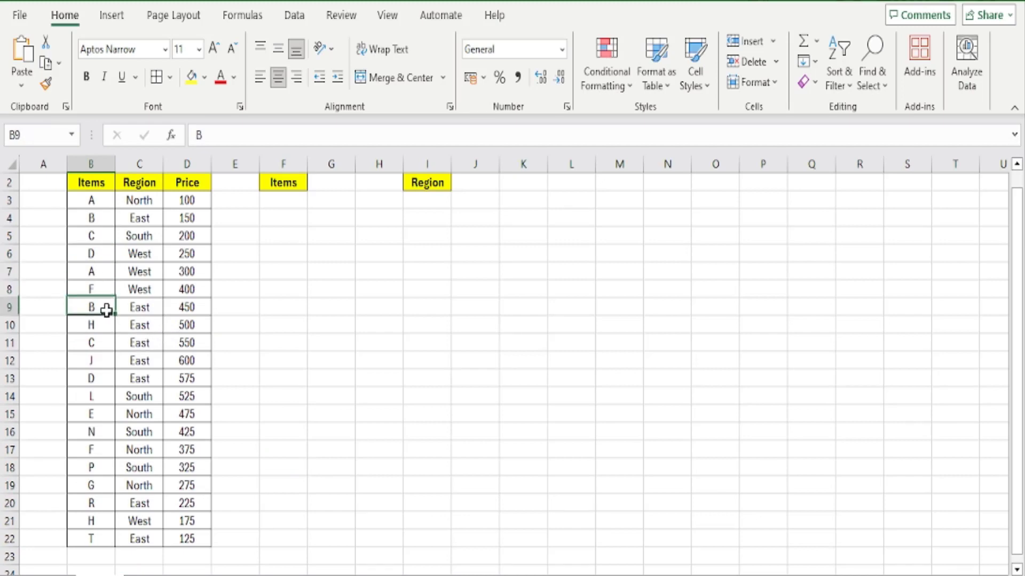
{"action": "left_click", "coordinate": [96, 344]}
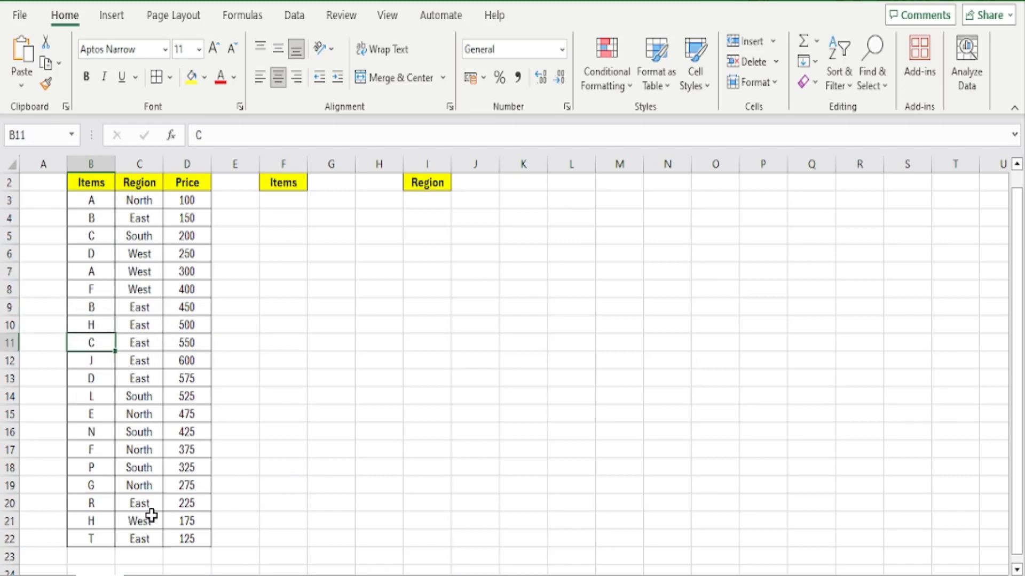
{"action": "left_click", "coordinate": [96, 395]}
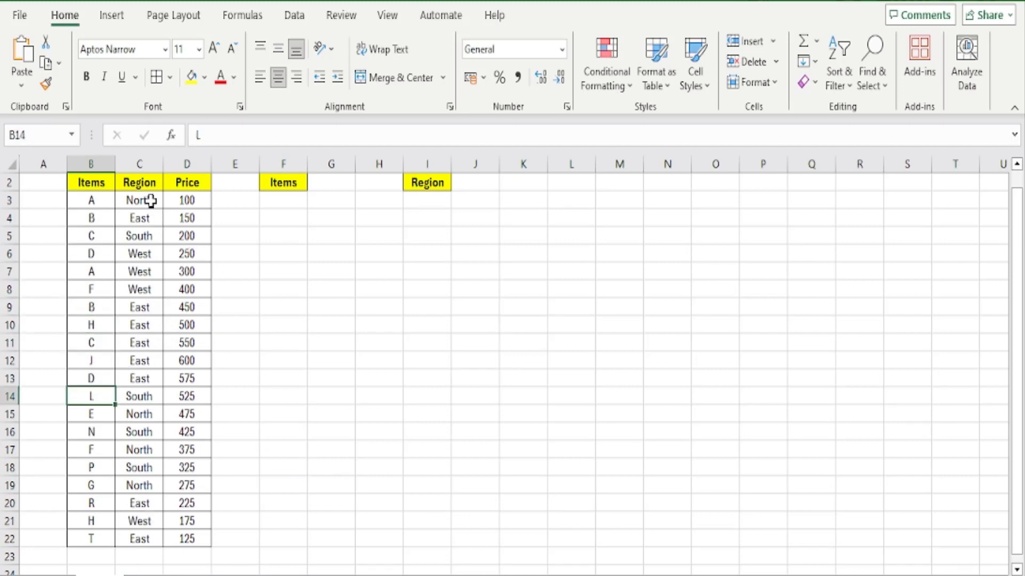
{"action": "left_click_drag", "start_coordinate": [149, 201], "coordinate": [154, 534]}
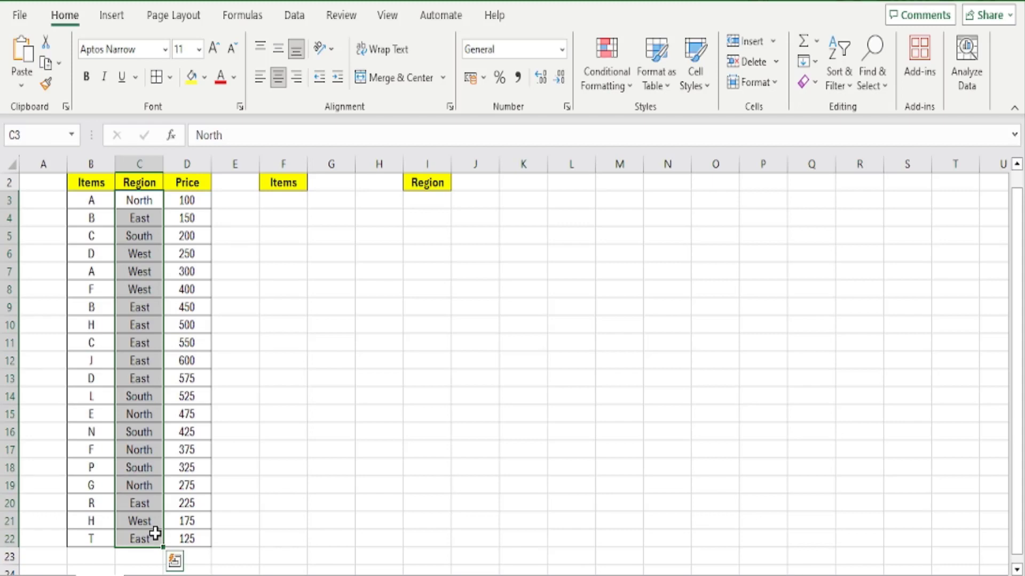
{"action": "left_click_drag", "start_coordinate": [198, 196], "coordinate": [240, 555]}
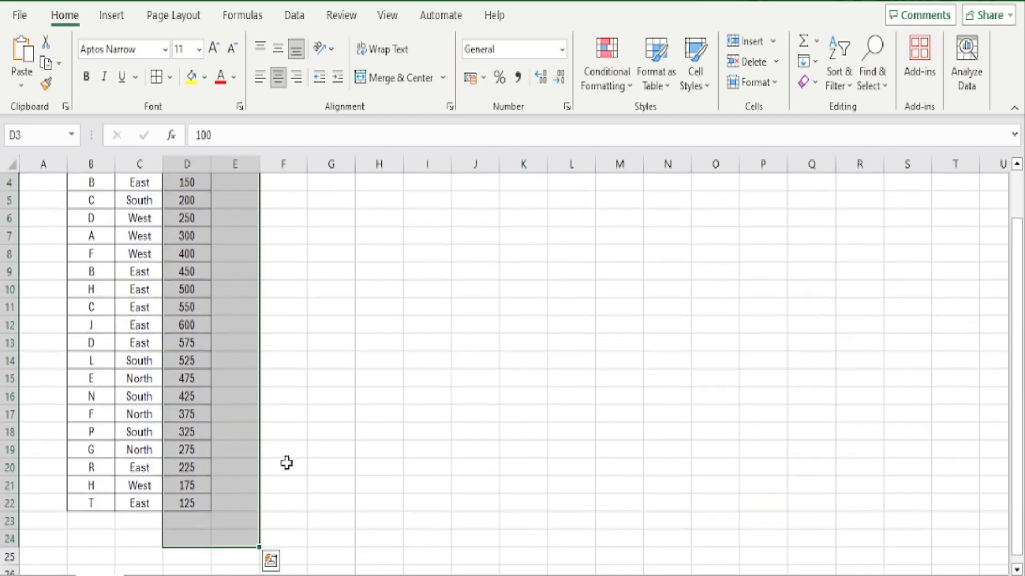
{"action": "left_click", "coordinate": [299, 453]}
{"action": "scroll", "coordinate": [315, 440], "scroll_direction": "up", "scroll_amount": 1}
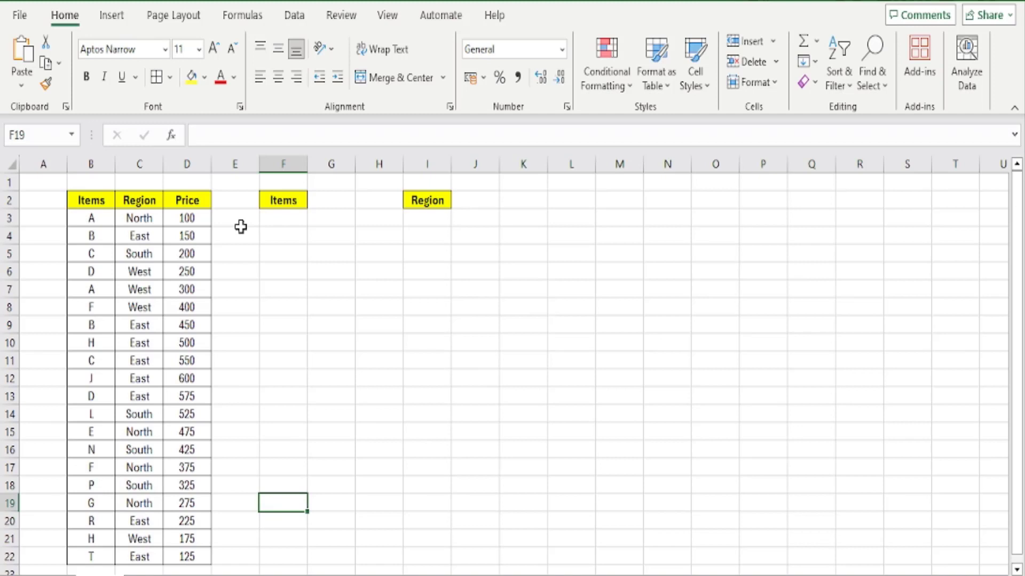
Step: Widen column F under the Items output header and column I under the Region output header
{"action": "left_click", "coordinate": [285, 217]}
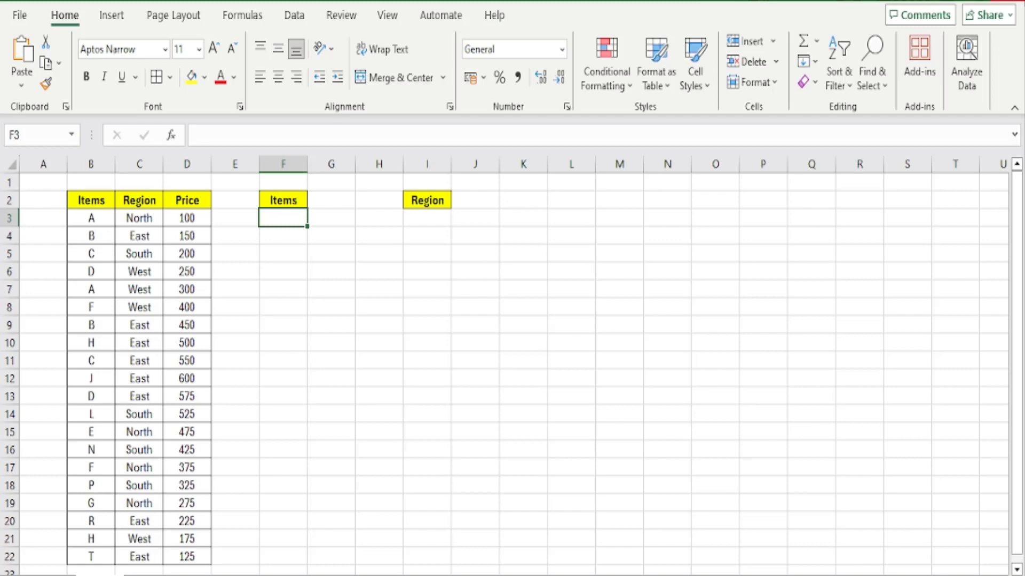
{"action": "left_click_drag", "start_coordinate": [307, 171], "coordinate": [399, 170]}
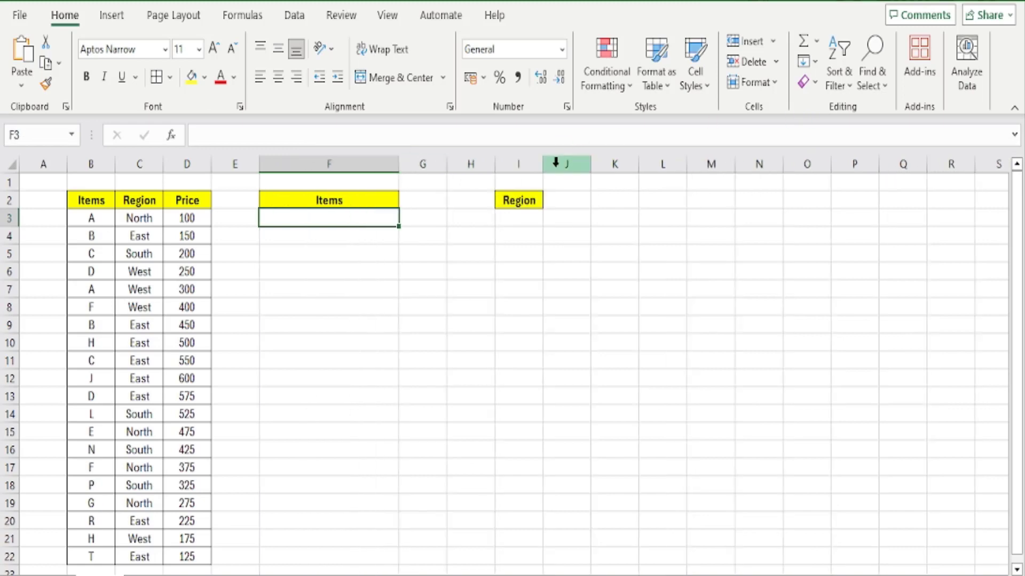
{"action": "left_click_drag", "start_coordinate": [543, 169], "coordinate": [690, 169]}
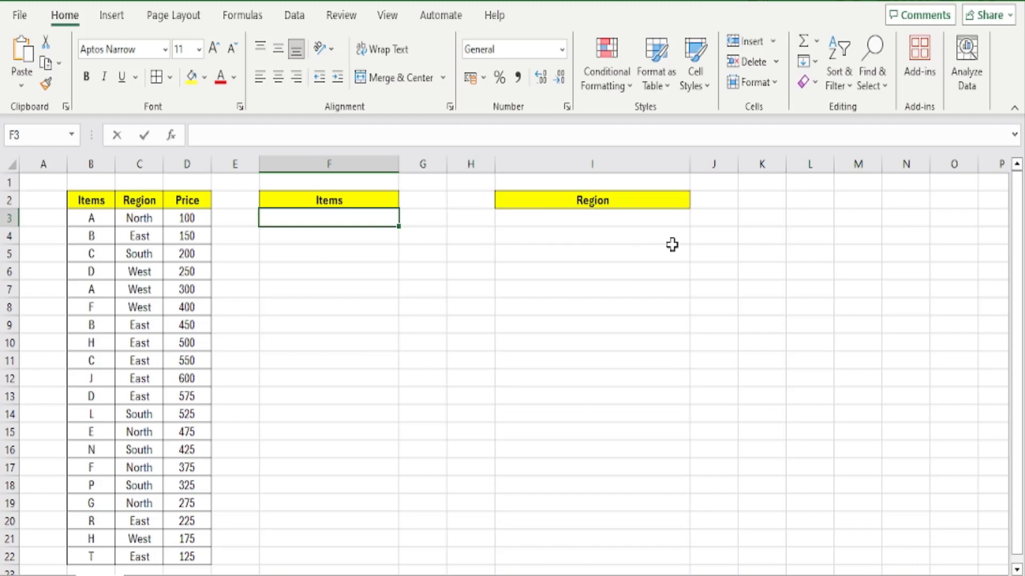
Step: Enter the formula =UNIQUE(B3:B22) in cell F3 to list the distinct items
{"action": "type", "text": "="}
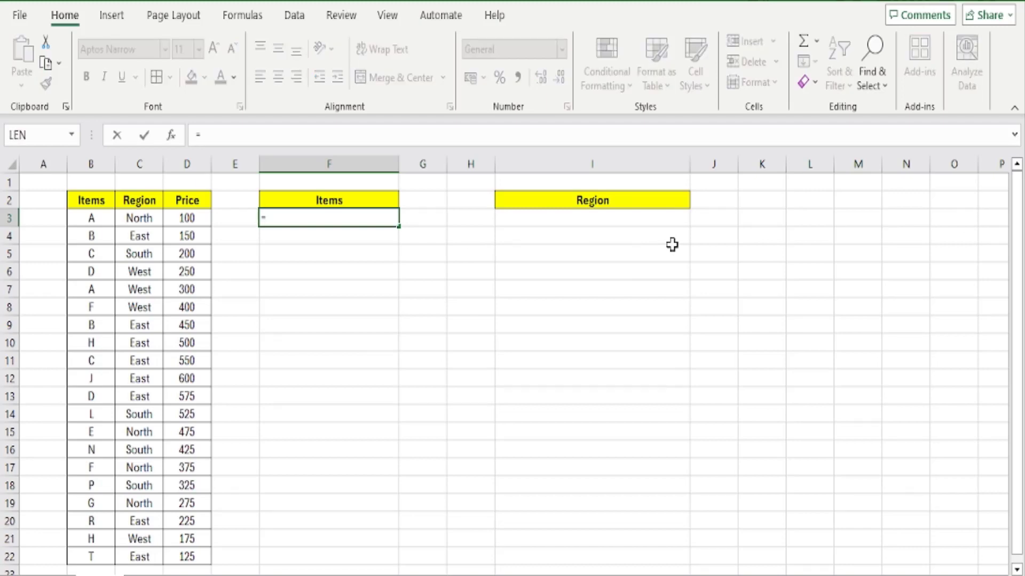
{"action": "type", "text": "UNI"}
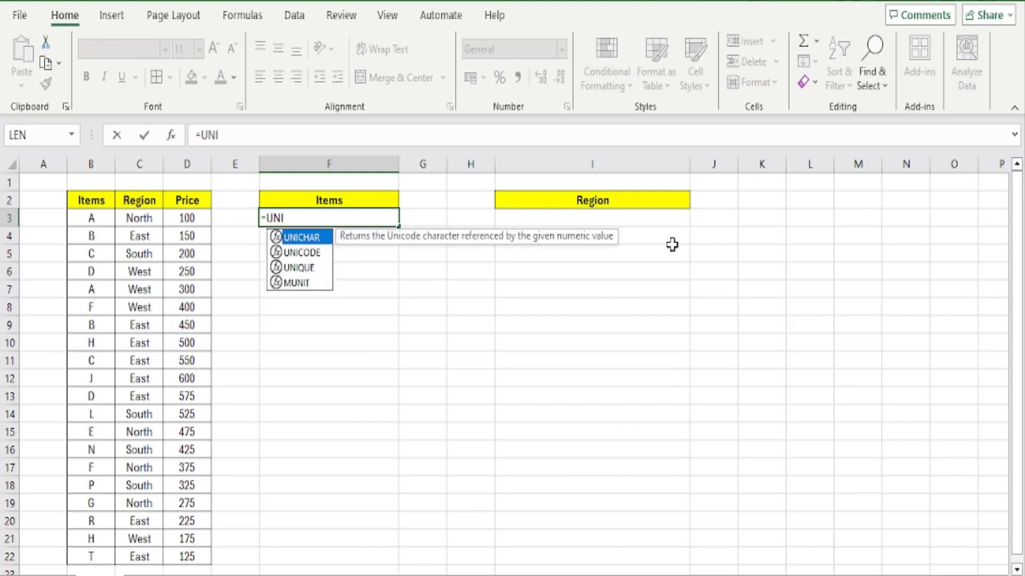
{"action": "type", "text": "QUE"}
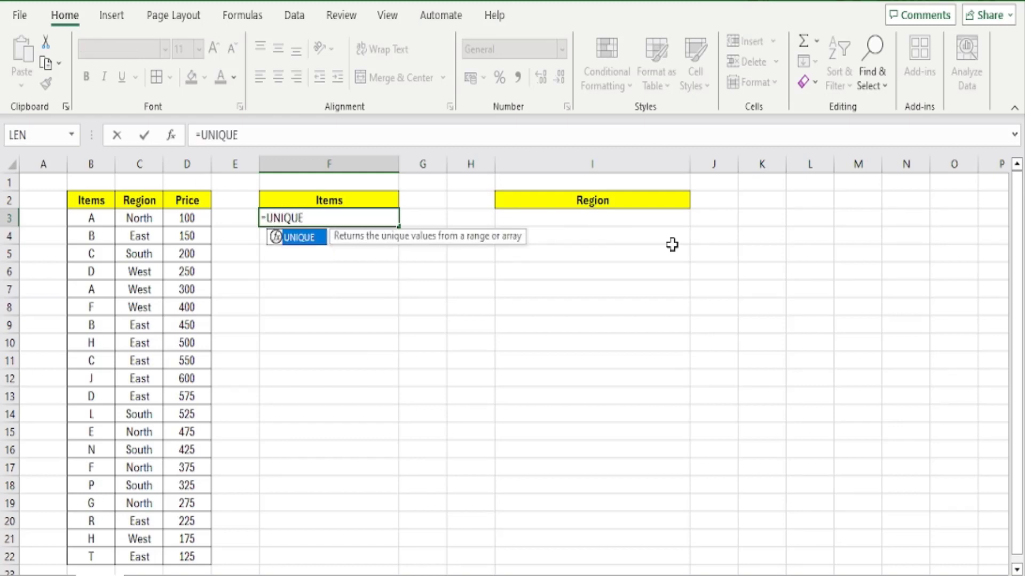
{"action": "type", "text": "("}
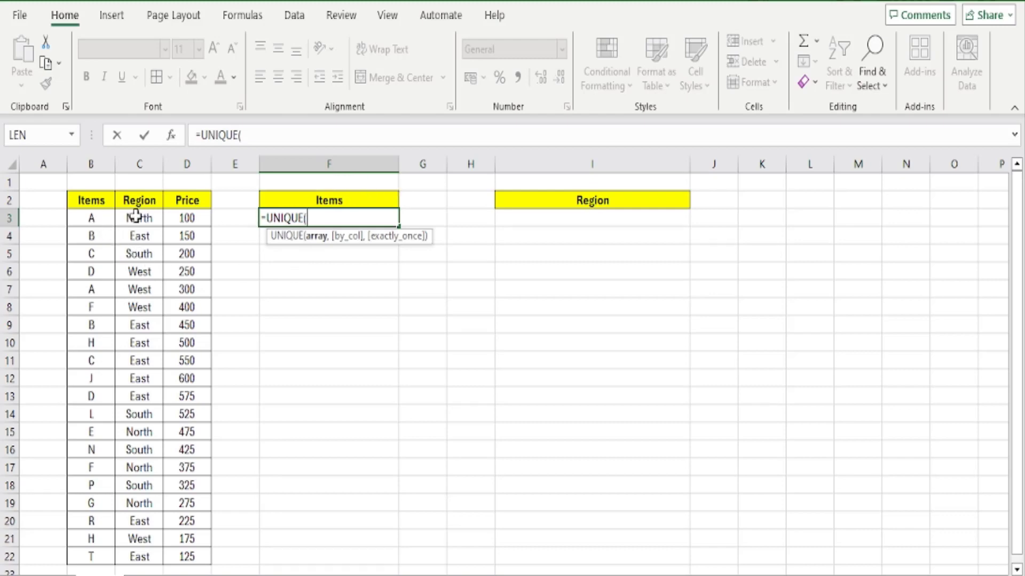
{"action": "left_click_drag", "start_coordinate": [91, 221], "coordinate": [92, 556]}
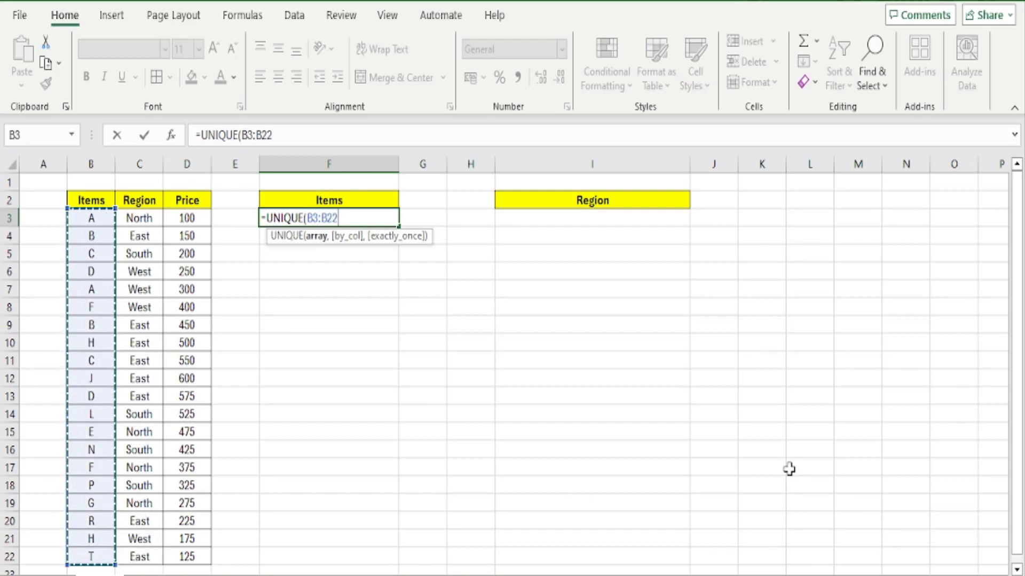
{"action": "type", "text": ")"}
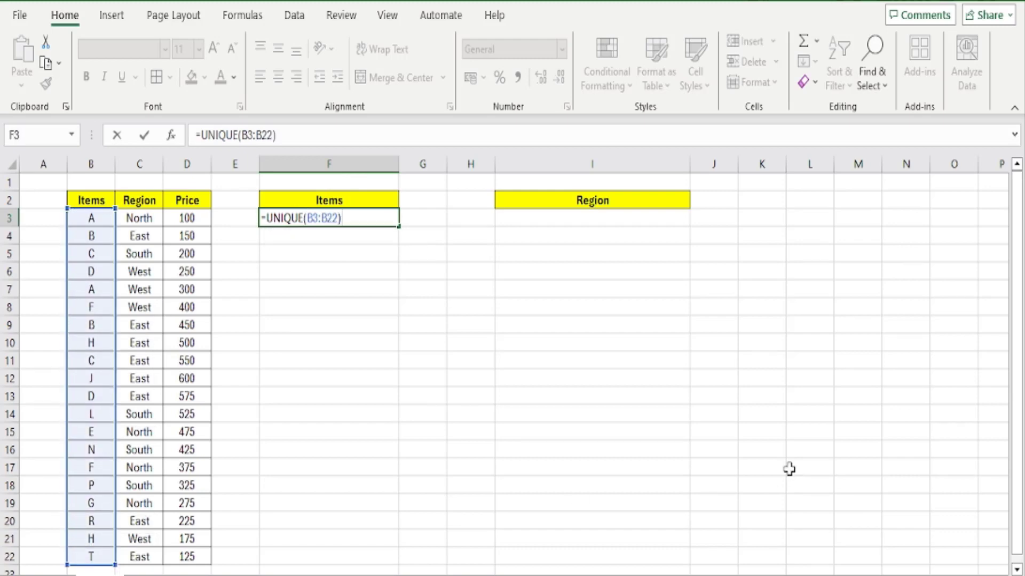
{"action": "key", "text": "Return"}
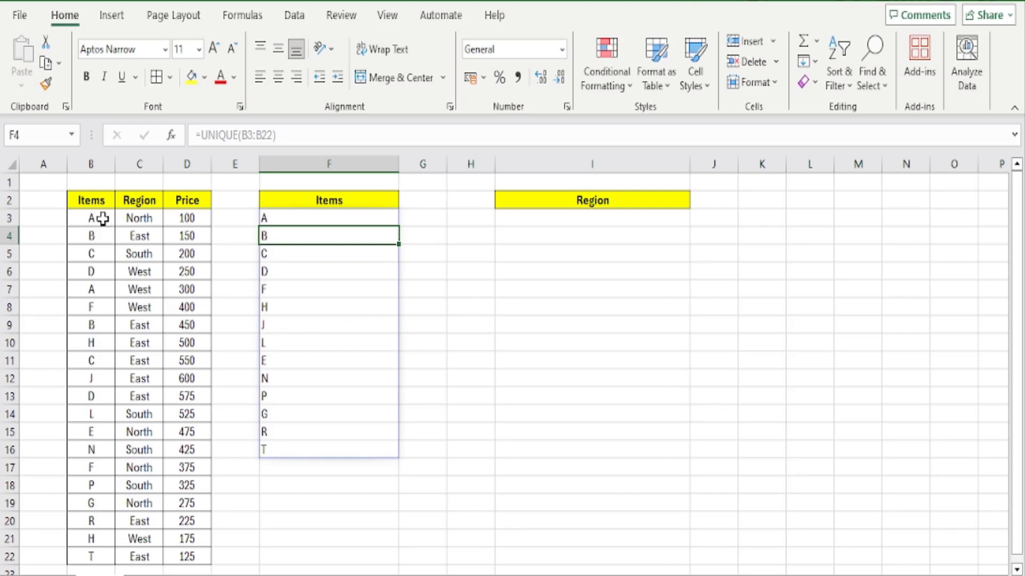
Step: Fill the source item cells B3:B6 (A to D) with light blue
{"action": "left_click_drag", "start_coordinate": [104, 221], "coordinate": [105, 269]}
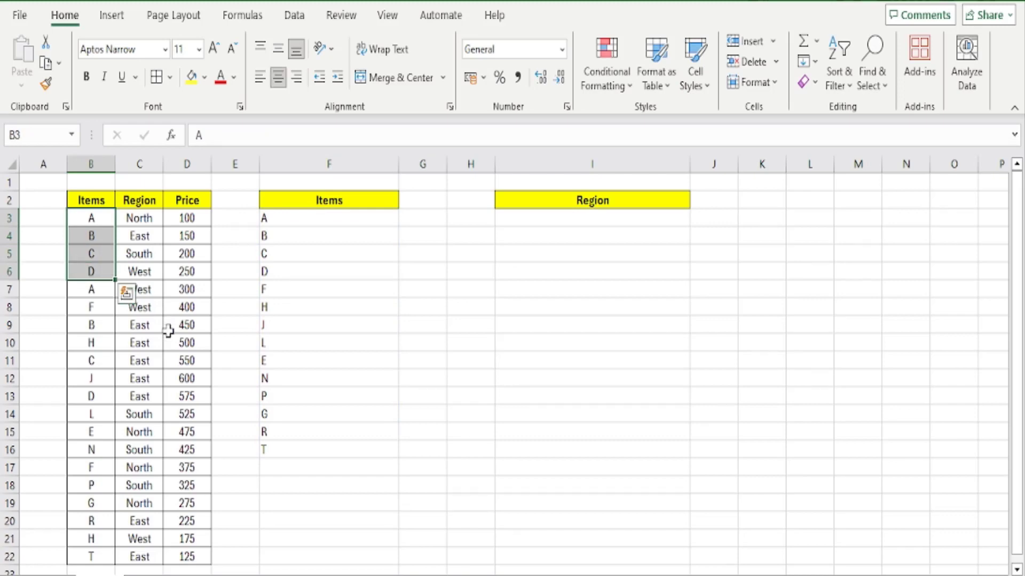
{"action": "left_click", "coordinate": [191, 77]}
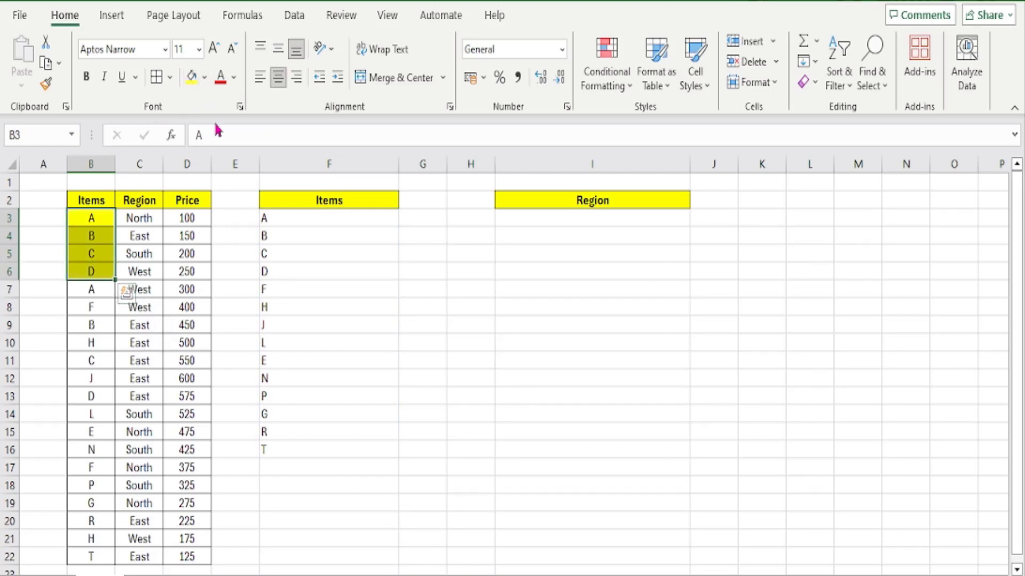
{"action": "left_click", "coordinate": [204, 77]}
{"action": "left_click", "coordinate": [238, 203]}
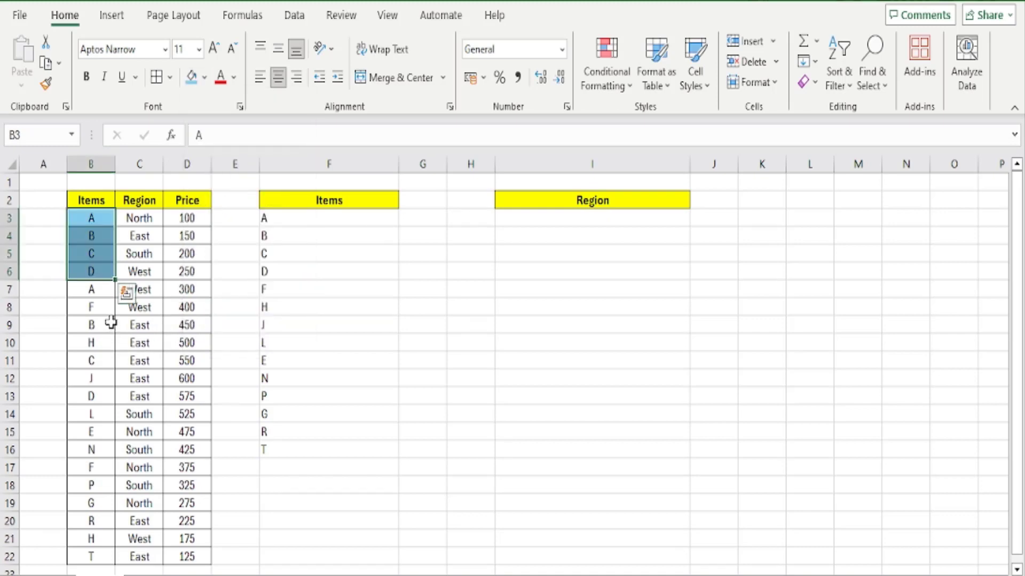
Step: Fill the matching unique-list cells F3:F6 with the same light blue
{"action": "left_click", "coordinate": [91, 290]}
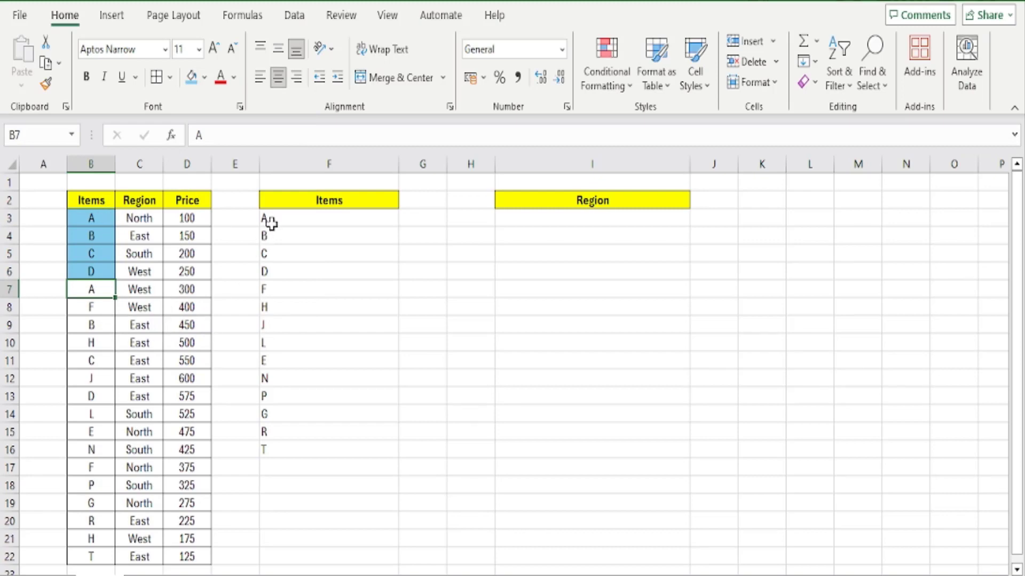
{"action": "left_click_drag", "start_coordinate": [269, 220], "coordinate": [282, 270]}
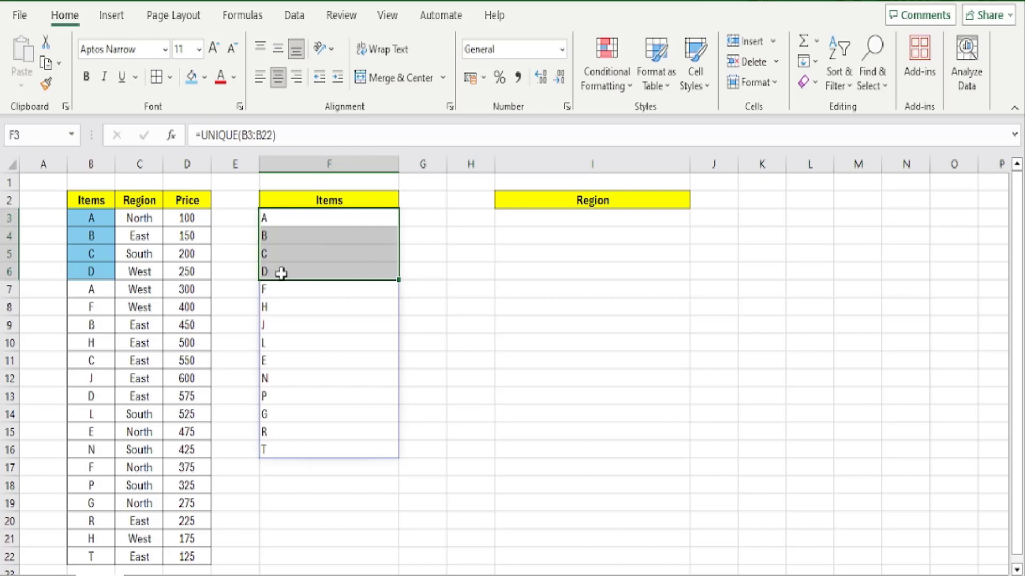
{"action": "left_click", "coordinate": [191, 79]}
Step: Highlight item F in light blue in both the source cell B8 and the unique-list cell F7
{"action": "left_click", "coordinate": [92, 305]}
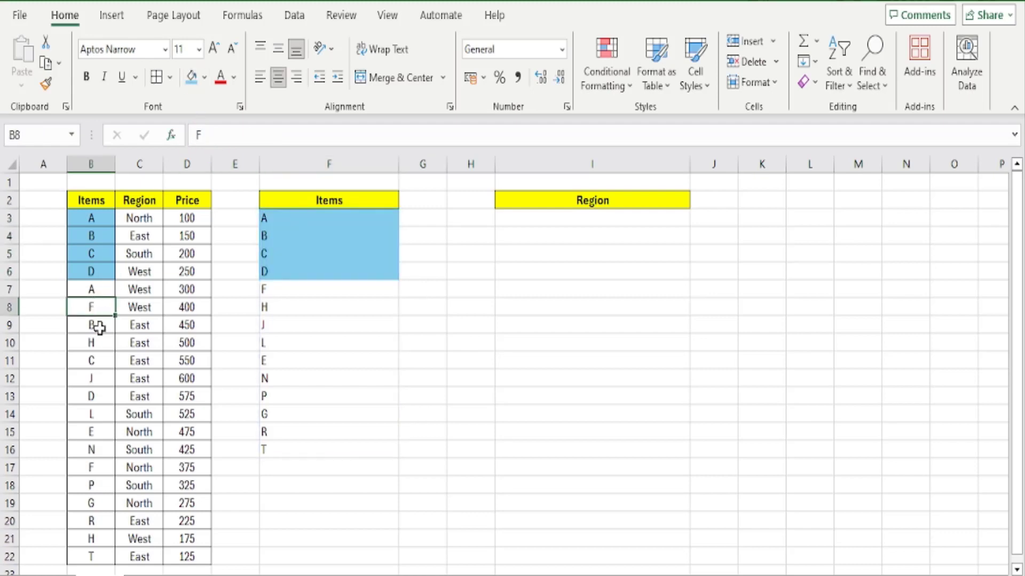
{"action": "left_click", "coordinate": [191, 78]}
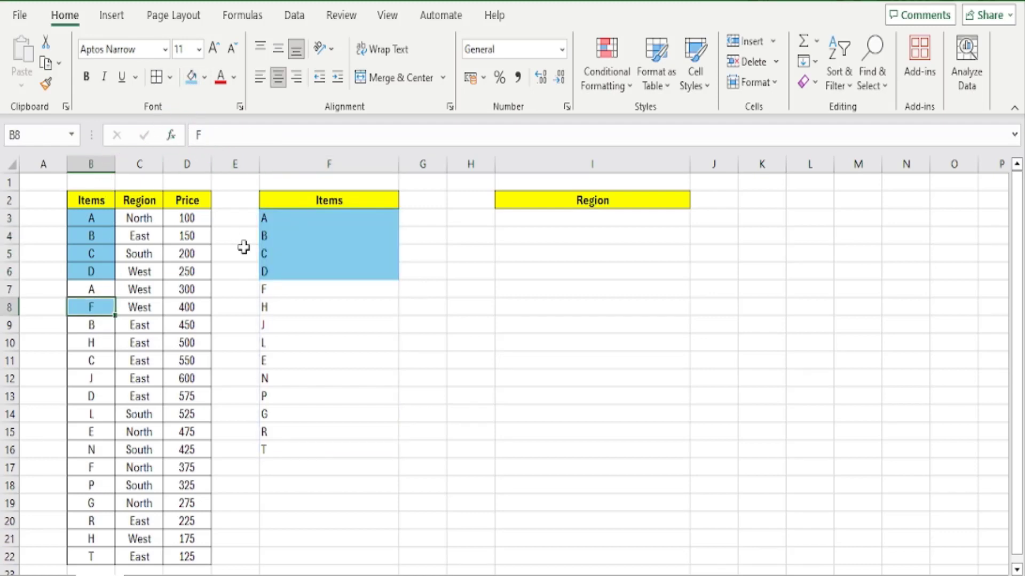
{"action": "left_click", "coordinate": [289, 289]}
{"action": "left_click", "coordinate": [191, 79]}
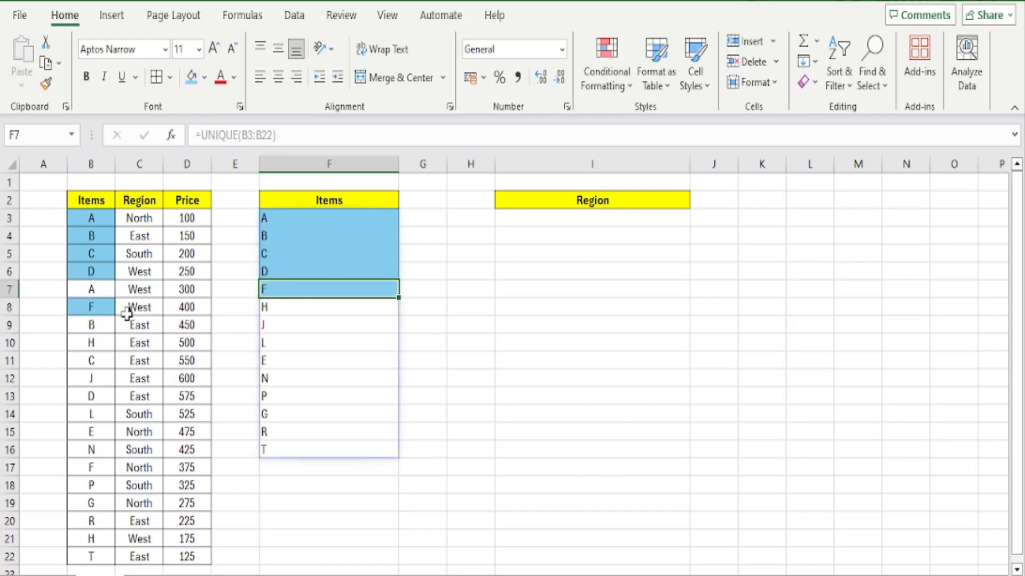
Step: Highlight item H in light blue in both the source cell B10 and the unique-list cell F8
{"action": "left_click", "coordinate": [94, 322]}
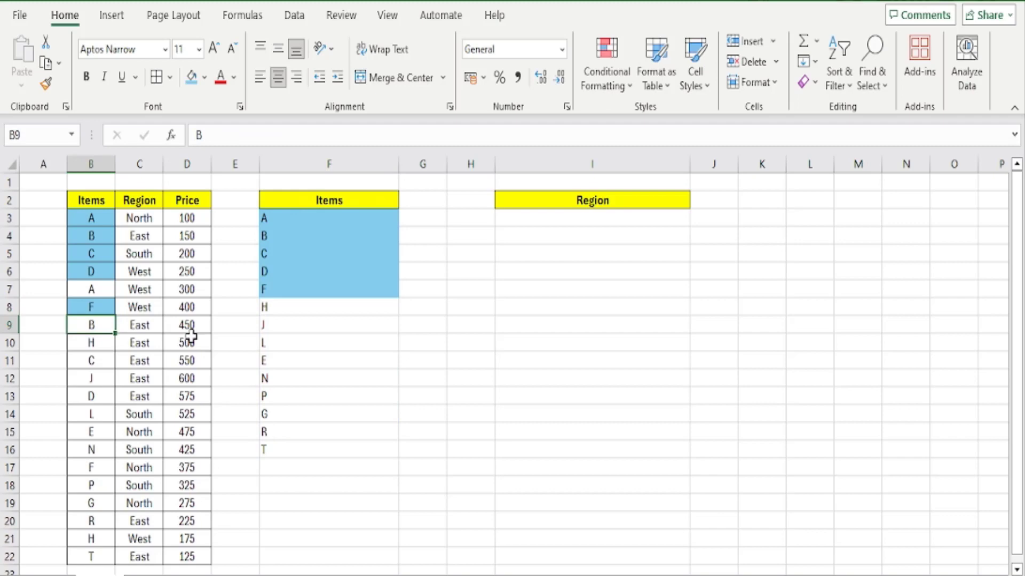
{"action": "left_click", "coordinate": [92, 343]}
{"action": "left_click", "coordinate": [191, 88]}
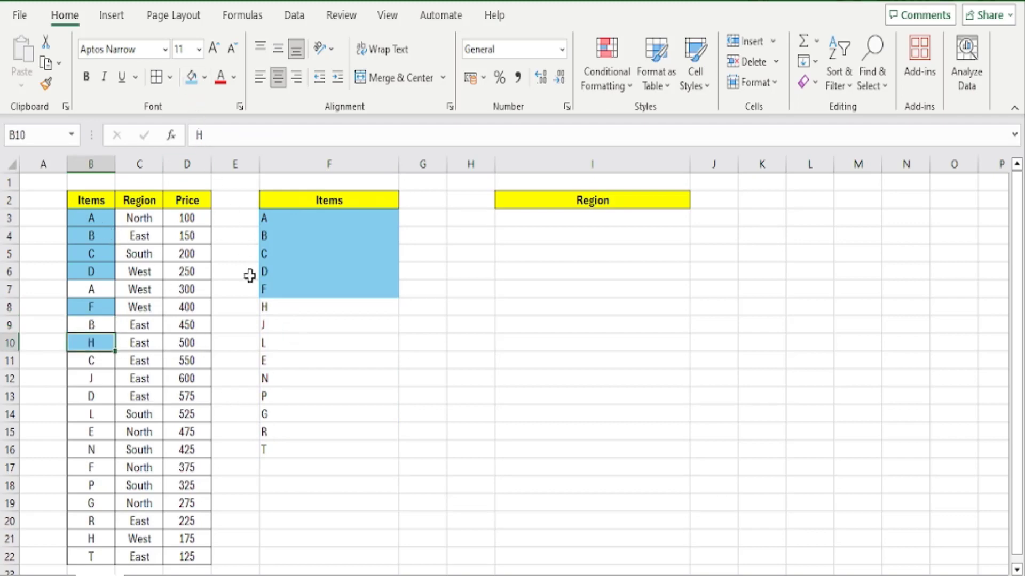
{"action": "left_click", "coordinate": [291, 306]}
{"action": "left_click", "coordinate": [192, 85]}
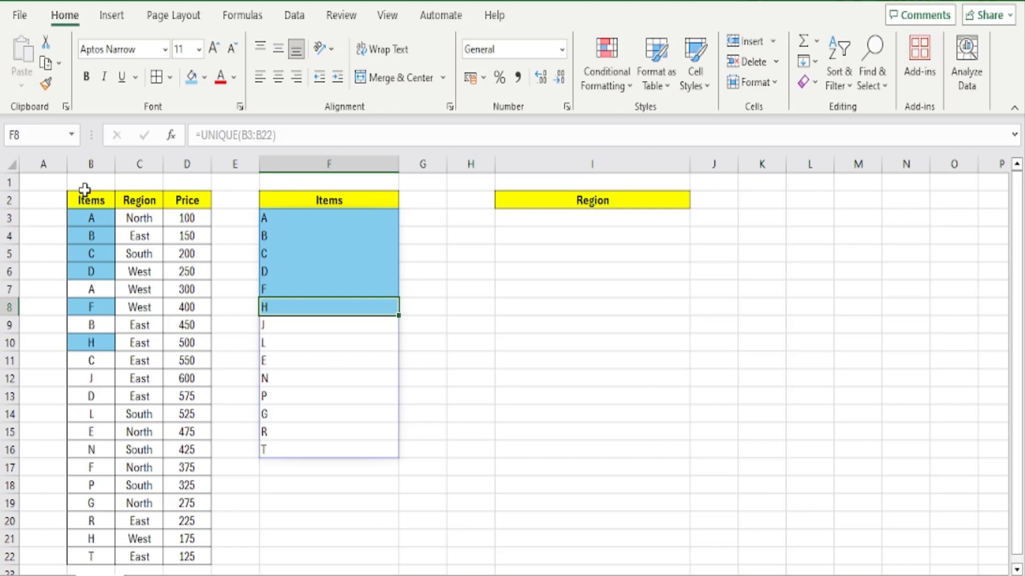
{"action": "left_click_drag", "start_coordinate": [92, 219], "coordinate": [81, 571]}
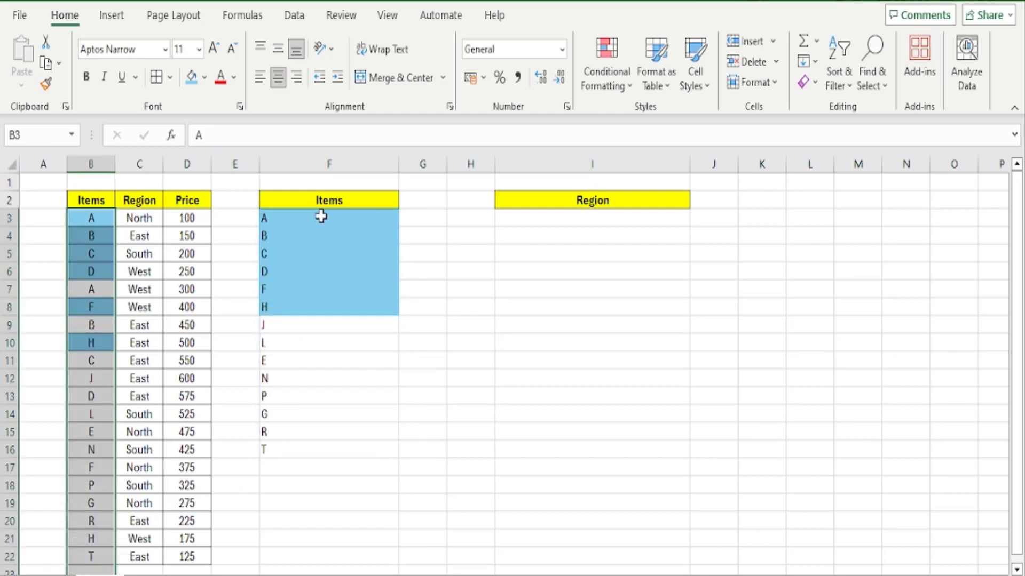
{"action": "left_click", "coordinate": [550, 332]}
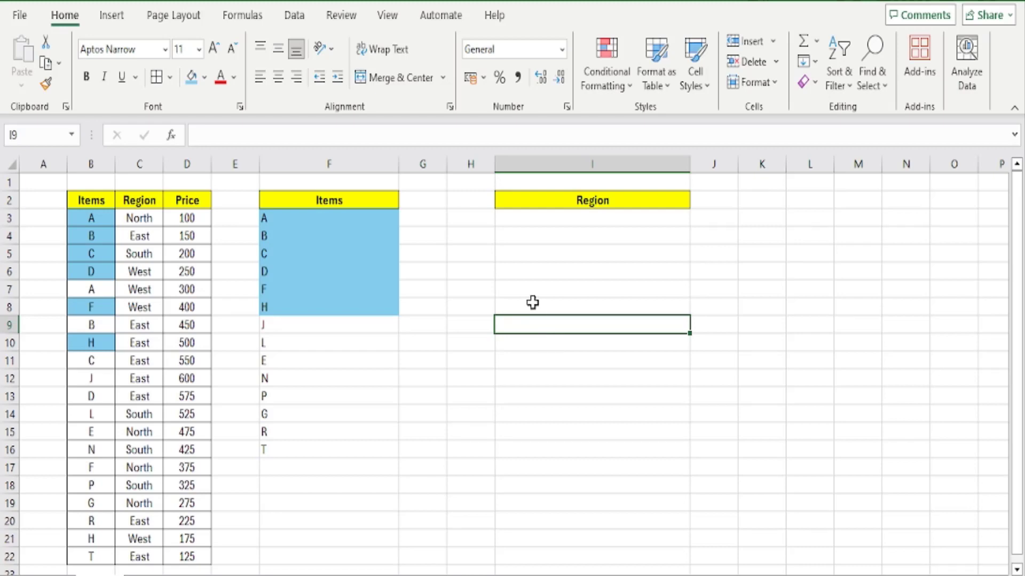
{"action": "scroll", "coordinate": [425, 377], "scroll_direction": "down", "scroll_amount": 1}
{"action": "scroll", "coordinate": [384, 403], "scroll_direction": "up", "scroll_amount": 1}
Step: Try adding item M in cell B23 below the source data to test the unique list, and undo the entry
{"action": "scroll", "coordinate": [134, 529], "scroll_direction": "down", "scroll_amount": 1}
{"action": "left_click", "coordinate": [91, 521]}
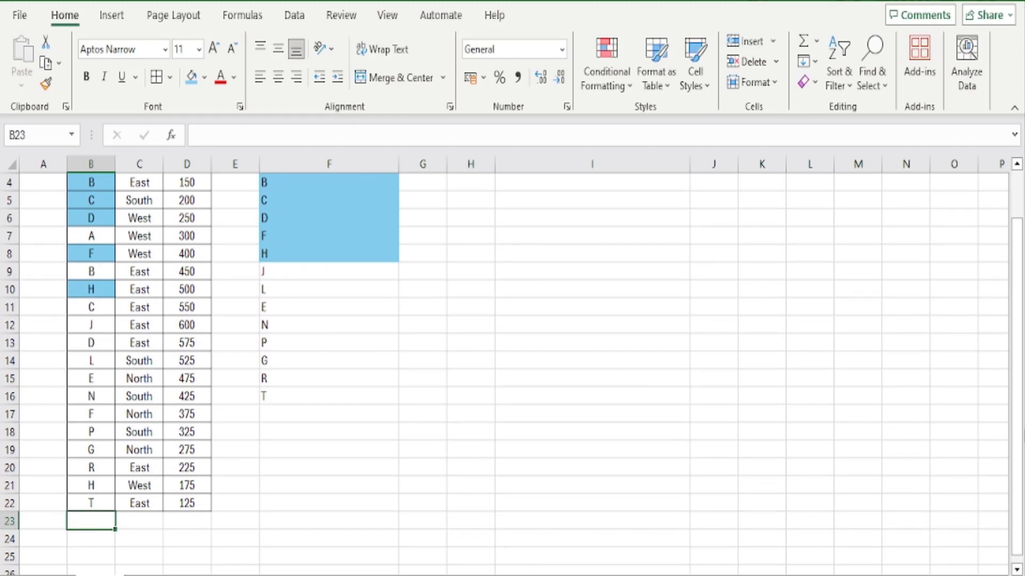
{"action": "type", "text": "M"}
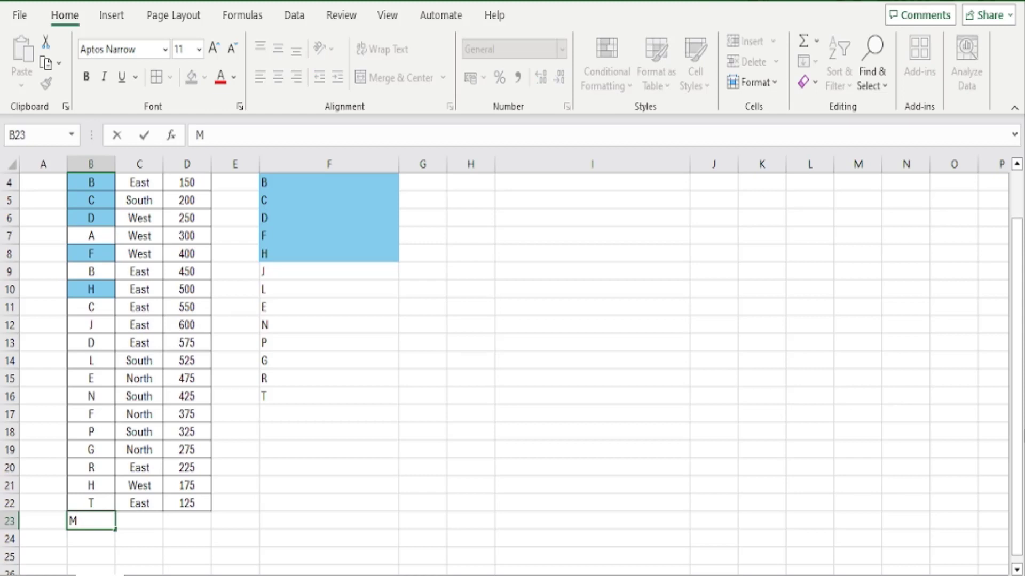
{"action": "key", "text": "Tab"}
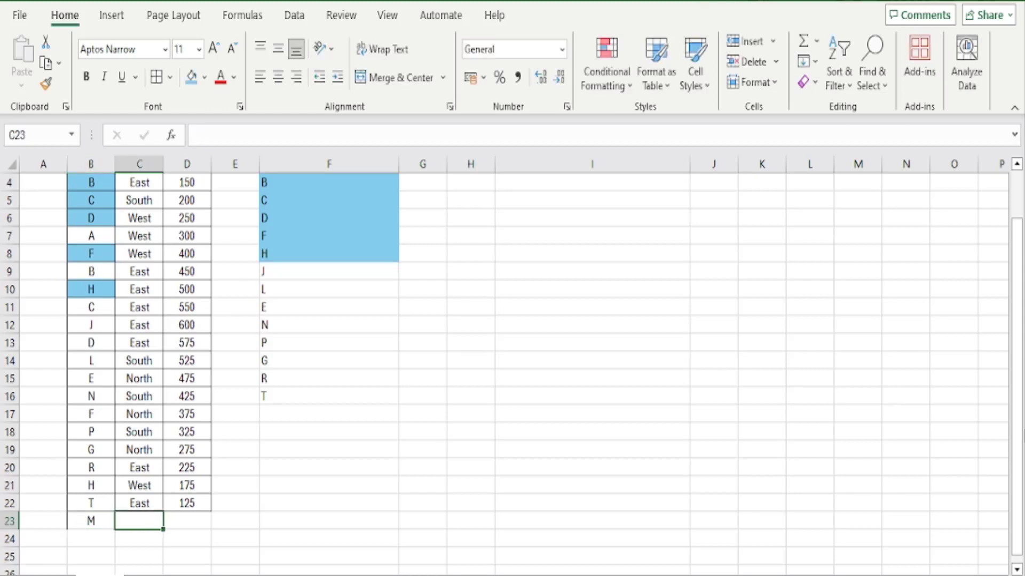
{"action": "left_click", "coordinate": [286, 414]}
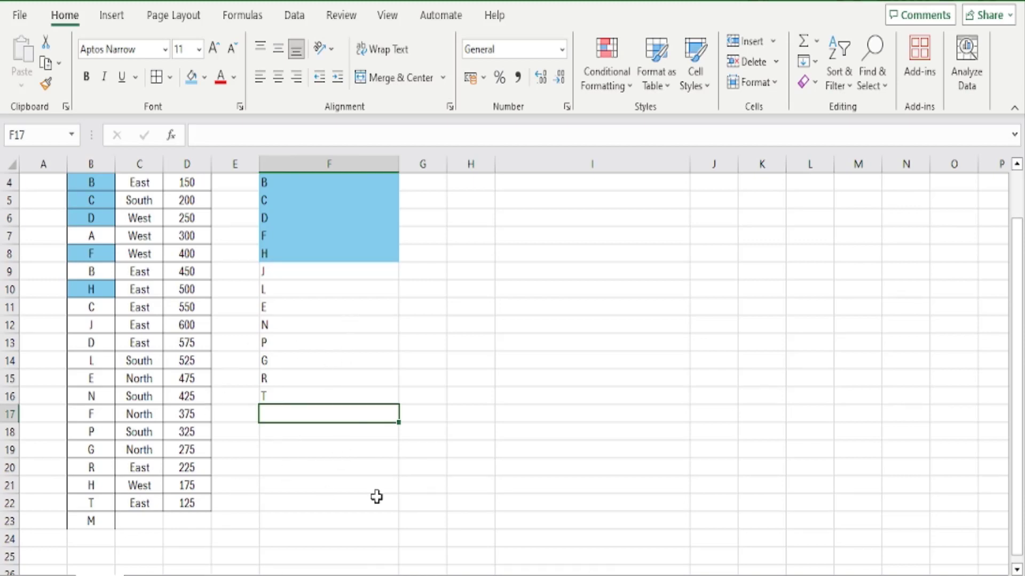
{"action": "key", "text": "ctrl+z"}
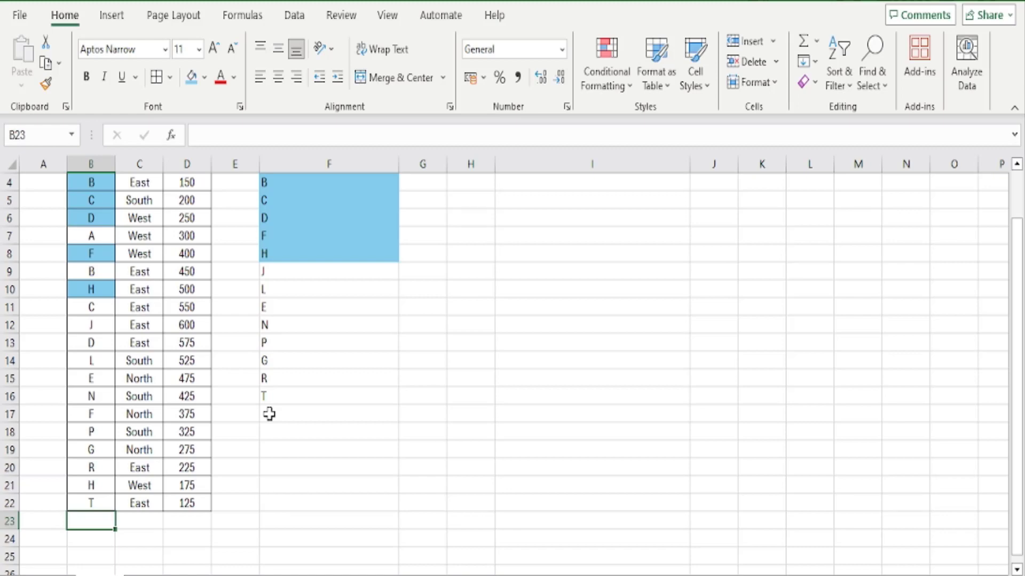
Step: Convert the source data range B2:D22 into a table with headers
{"action": "scroll", "coordinate": [269, 414], "scroll_direction": "up", "scroll_amount": 1}
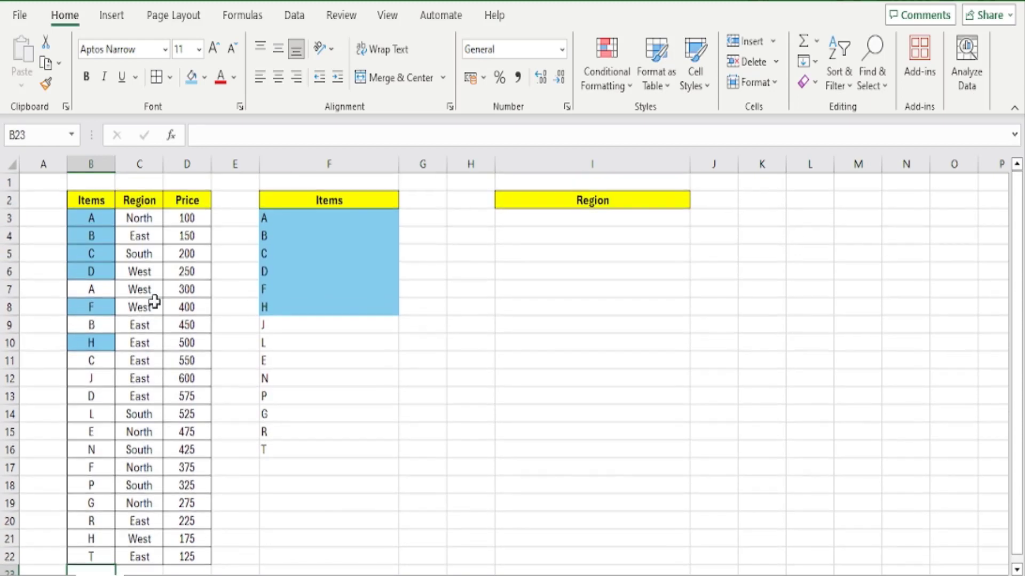
{"action": "left_click_drag", "start_coordinate": [94, 201], "coordinate": [208, 526]}
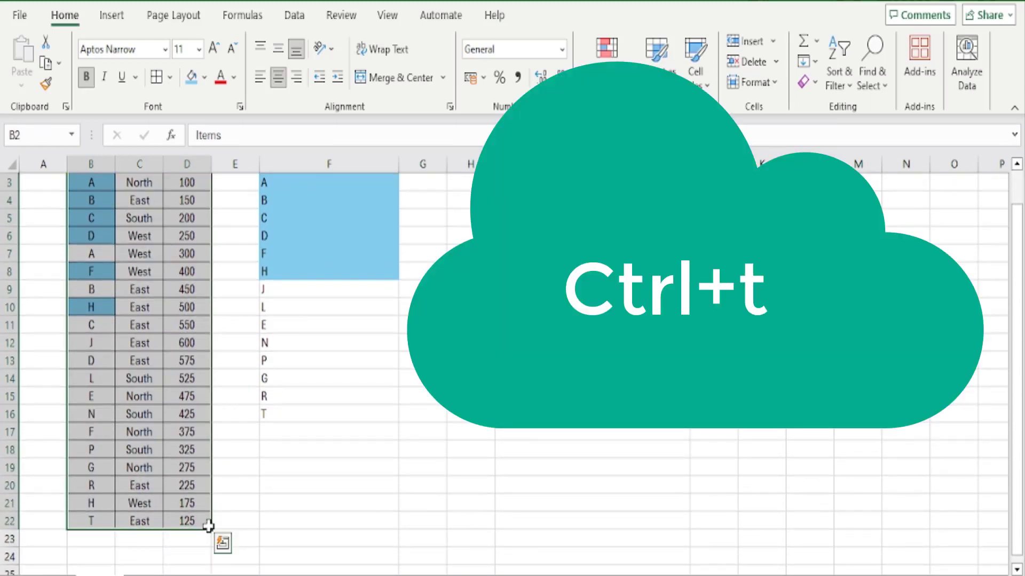
{"action": "key", "text": "ctrl+t"}
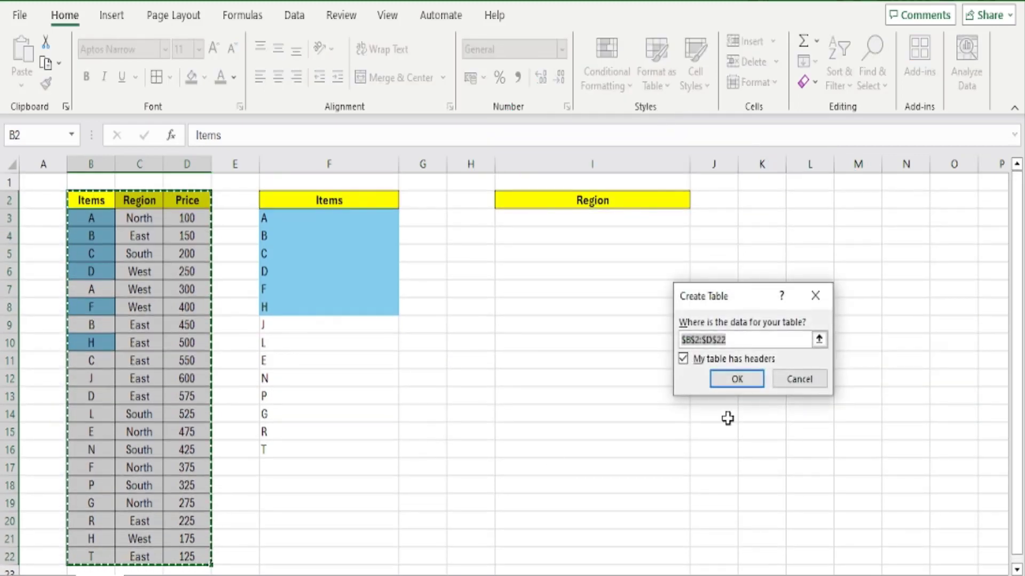
{"action": "left_click", "coordinate": [739, 380]}
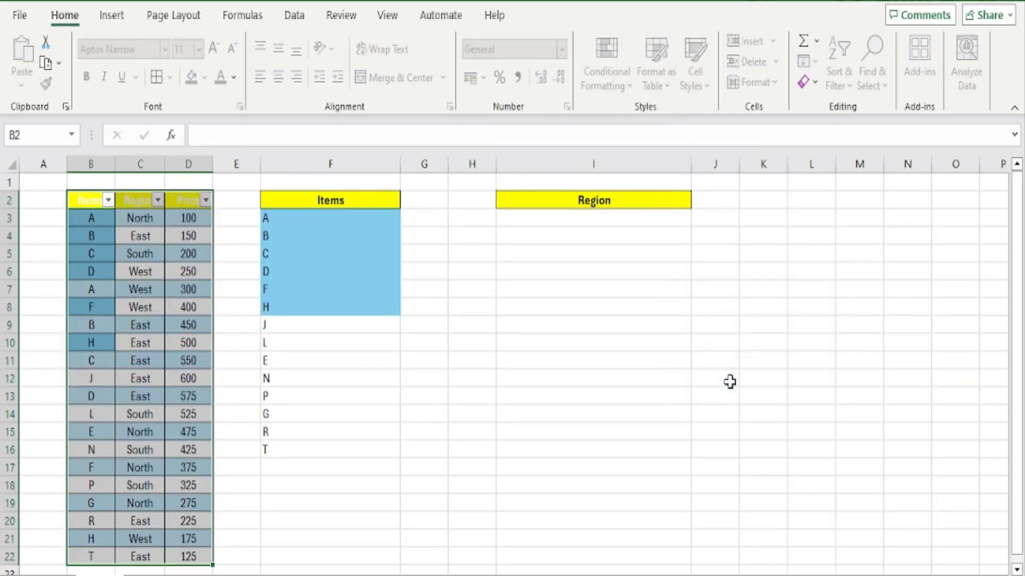
{"action": "scroll", "coordinate": [190, 416], "scroll_direction": "down", "scroll_amount": 2}
{"action": "scroll", "coordinate": [189, 427], "scroll_direction": "up", "scroll_amount": 2}
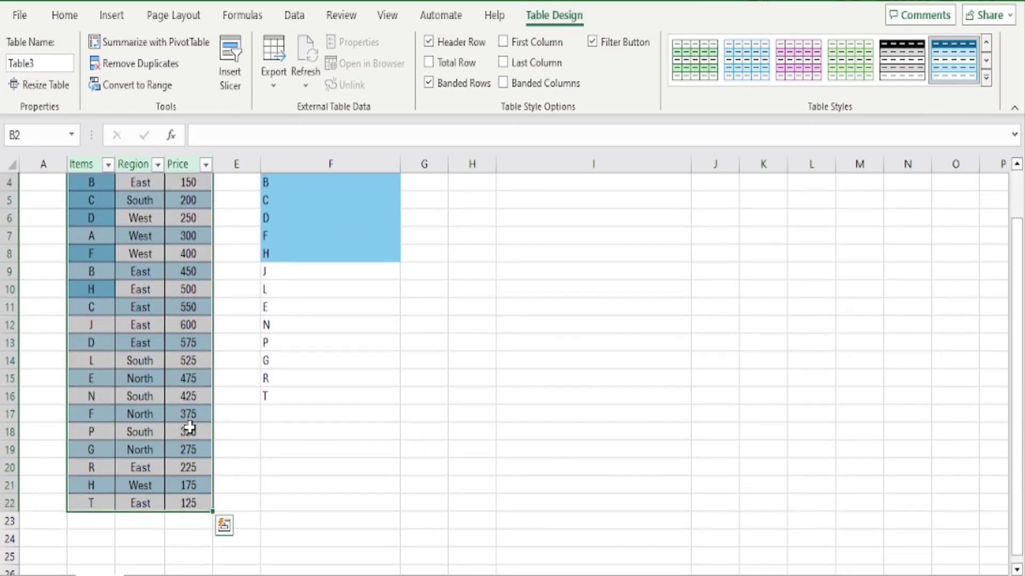
Step: Add item M in cell B23 directly below the table and check cell F17 of the unique list
{"action": "scroll", "coordinate": [188, 431], "scroll_direction": "down", "scroll_amount": 2}
{"action": "left_click", "coordinate": [110, 468]}
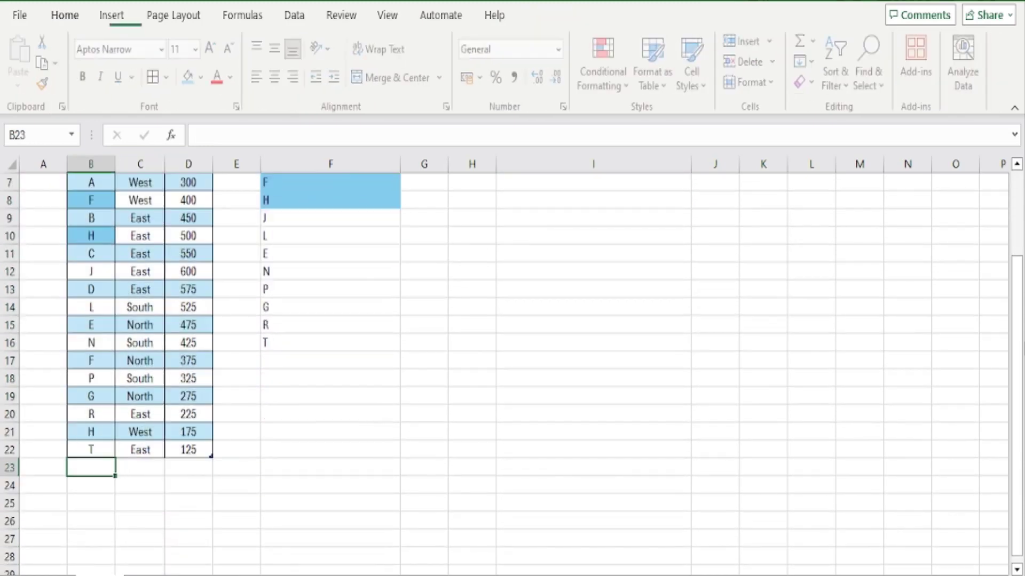
{"action": "type", "text": "M"}
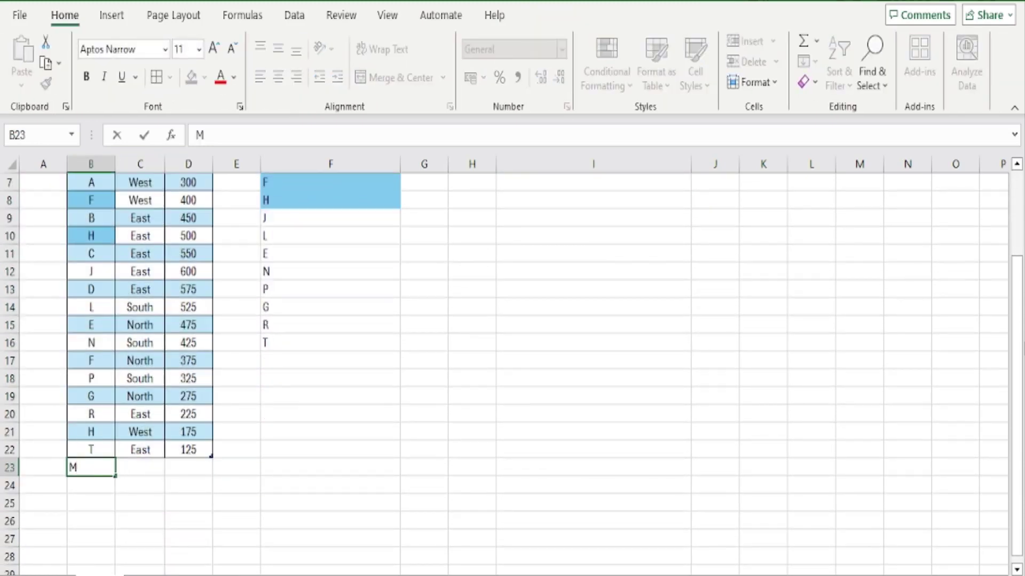
{"action": "key", "text": "Return"}
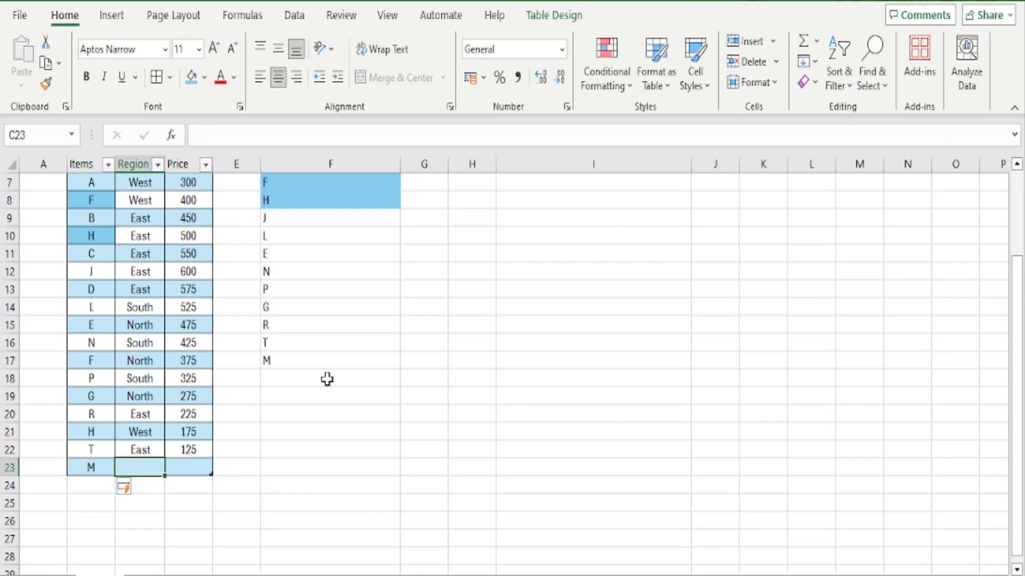
{"action": "left_click", "coordinate": [327, 361]}
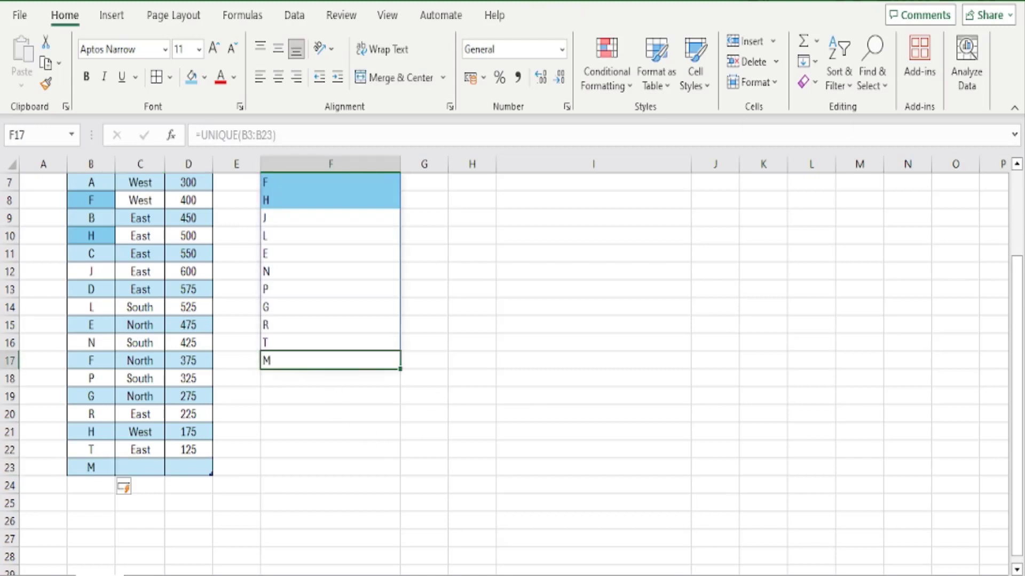
Step: Add item O in cell B24 as another new row of the table
{"action": "left_click", "coordinate": [87, 482]}
{"action": "type", "text": "OO"}
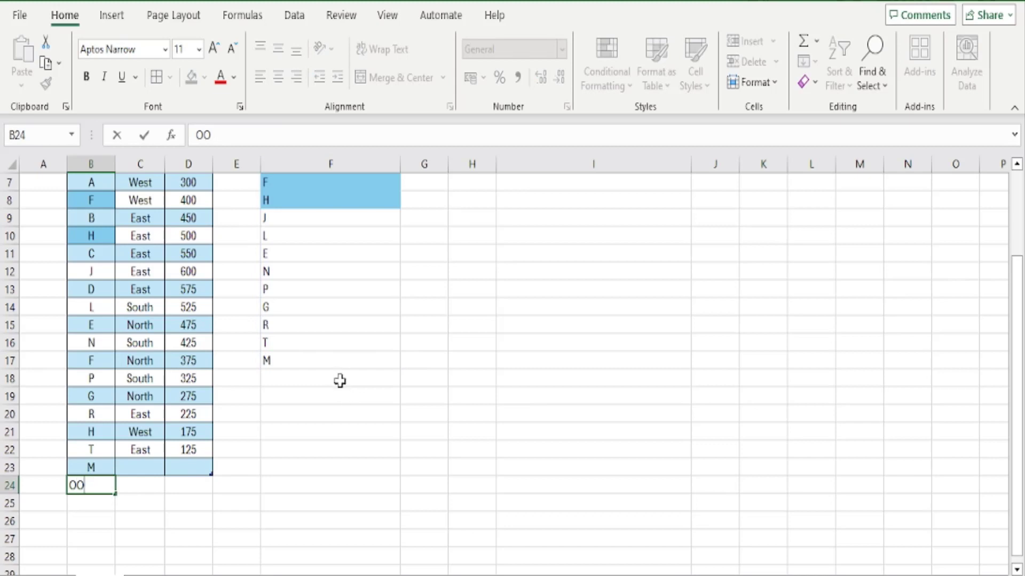
{"action": "key", "text": "BackSpace"}
{"action": "key", "text": "Return"}
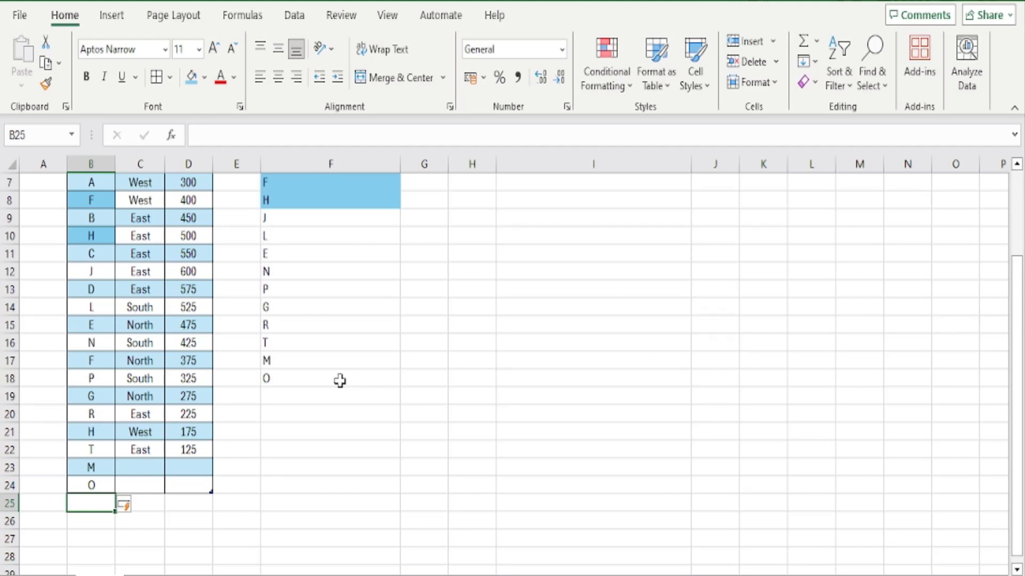
Step: Enter the formula =UNIQUE(C3:C22) in cell I3 to list the unique regions under the Region heading
{"action": "scroll", "coordinate": [340, 381], "scroll_direction": "up", "scroll_amount": 2}
{"action": "left_click", "coordinate": [564, 217]}
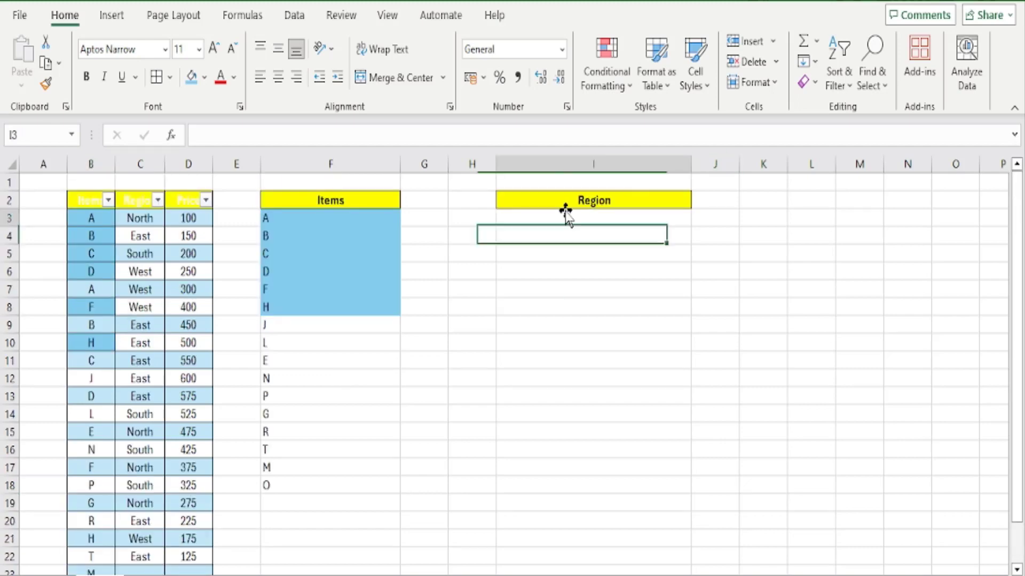
{"action": "type", "text": "="}
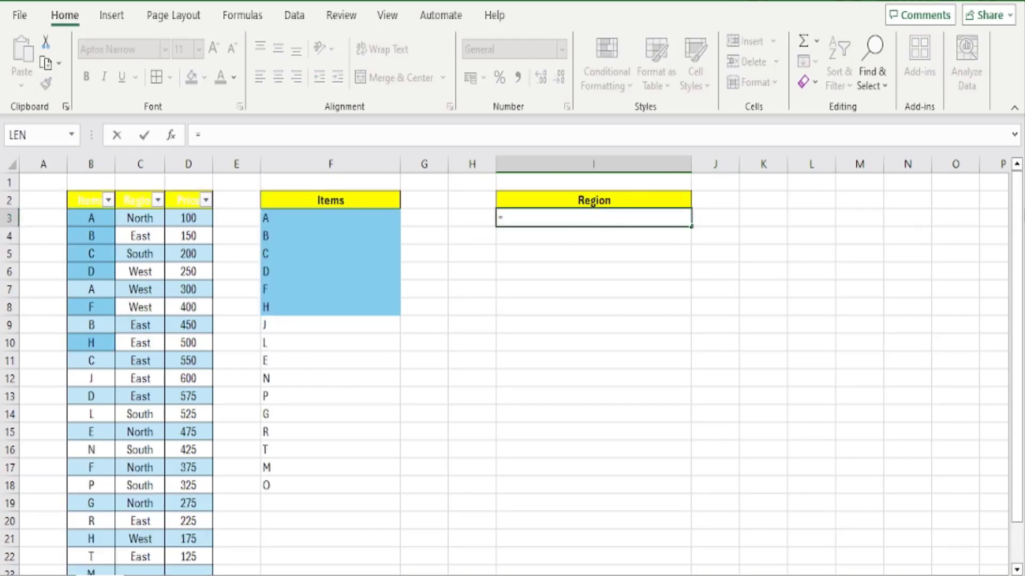
{"action": "type", "text": "UNIQUE"}
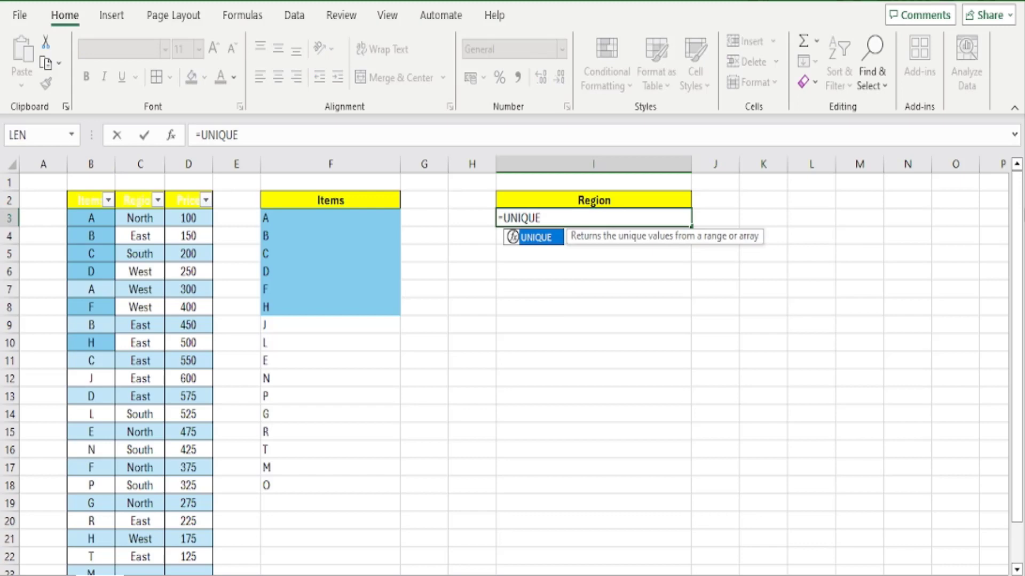
{"action": "type", "text": "("}
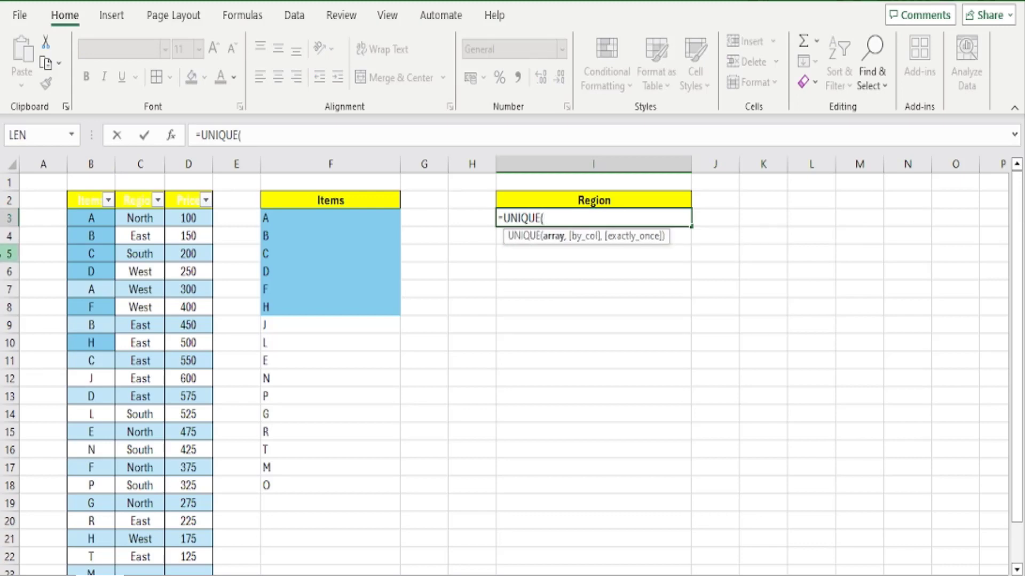
{"action": "left_click_drag", "start_coordinate": [133, 218], "coordinate": [141, 504]}
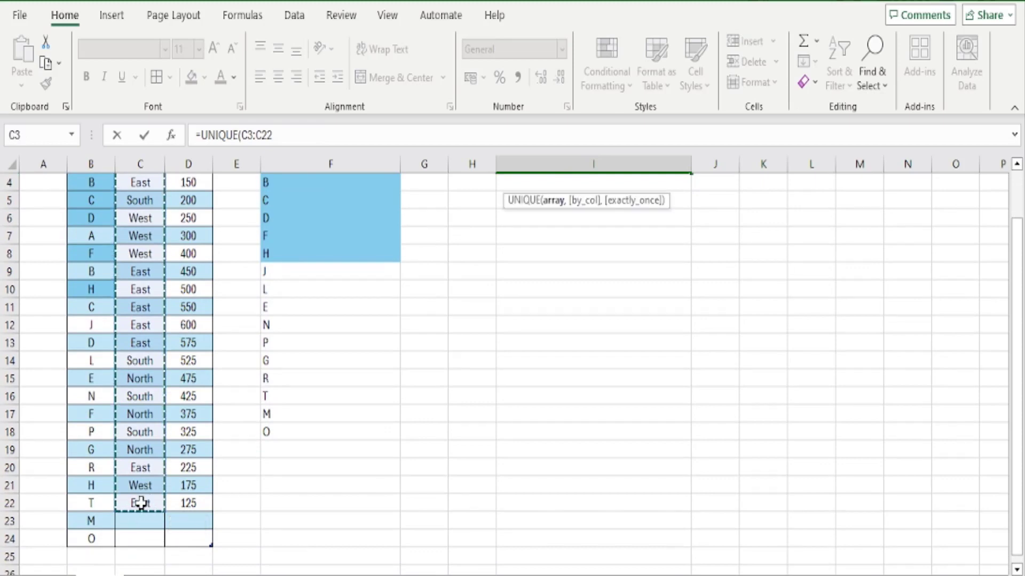
{"action": "key", "text": "Return"}
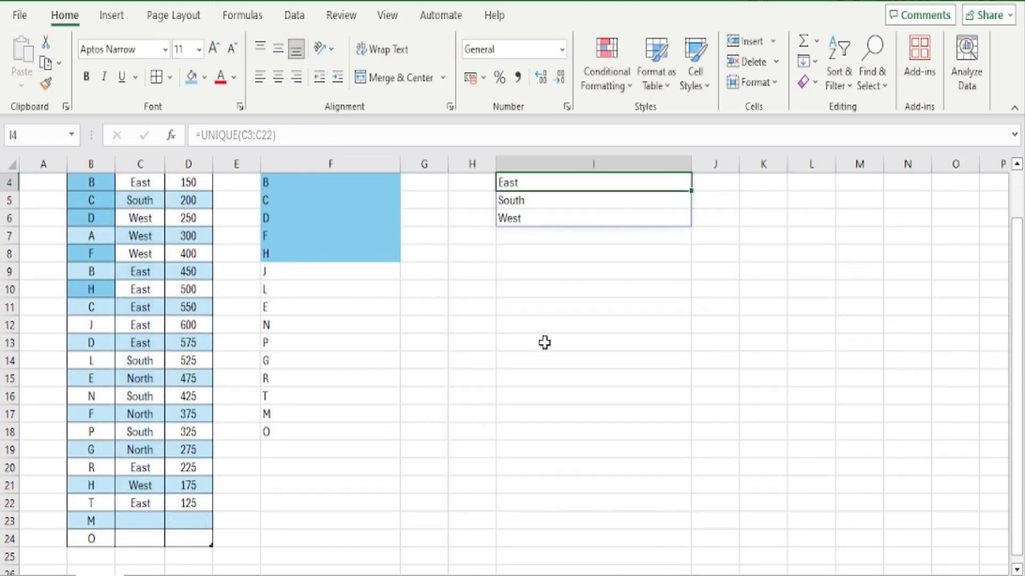
{"action": "scroll", "coordinate": [544, 343], "scroll_direction": "up", "scroll_amount": 1}
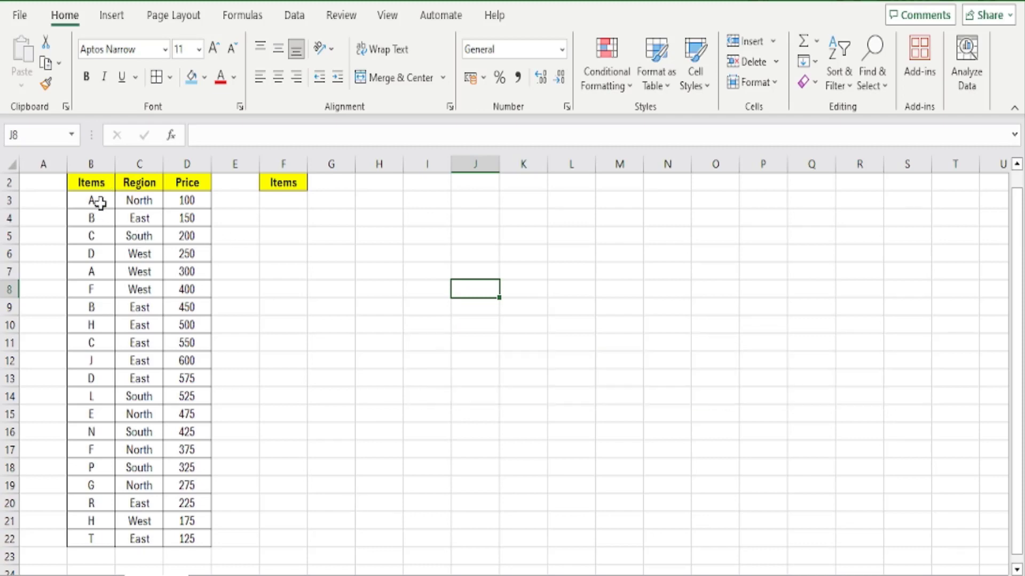
Step: On the sheet with the empty Items list, widen column F to roughly four times its width
{"action": "left_click_drag", "start_coordinate": [100, 202], "coordinate": [140, 503]}
{"action": "left_click", "coordinate": [314, 404]}
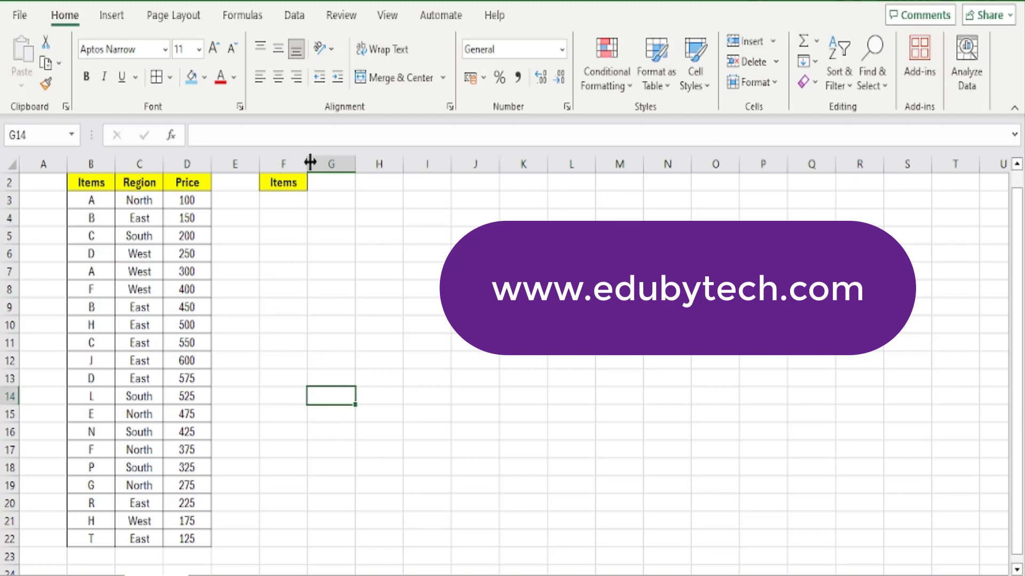
{"action": "left_click_drag", "start_coordinate": [308, 164], "coordinate": [475, 178]}
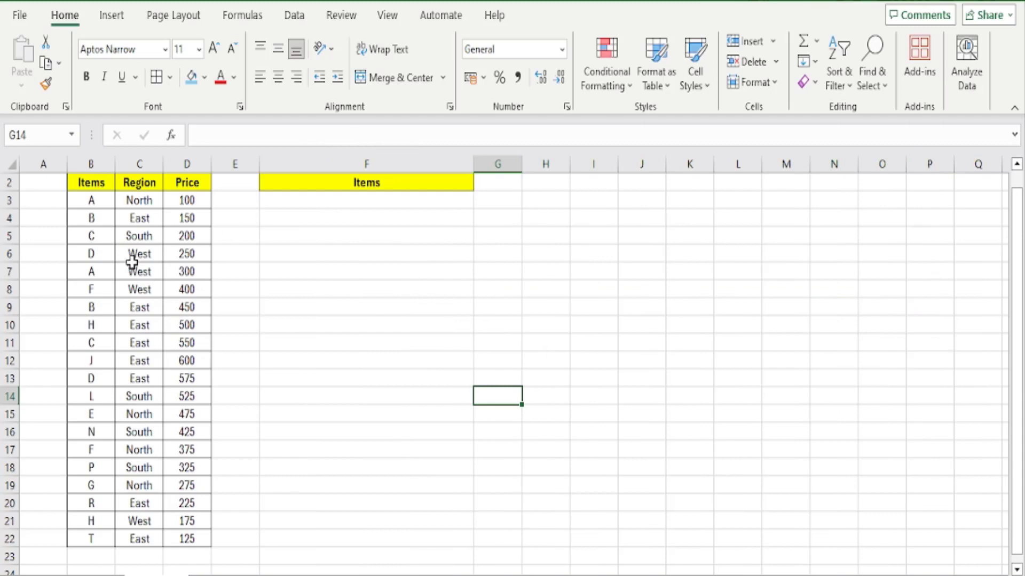
Step: Fill both occurrences of item A, in cells B3 and B7, with light blue
{"action": "left_click", "coordinate": [99, 198]}
{"action": "left_click", "coordinate": [191, 81]}
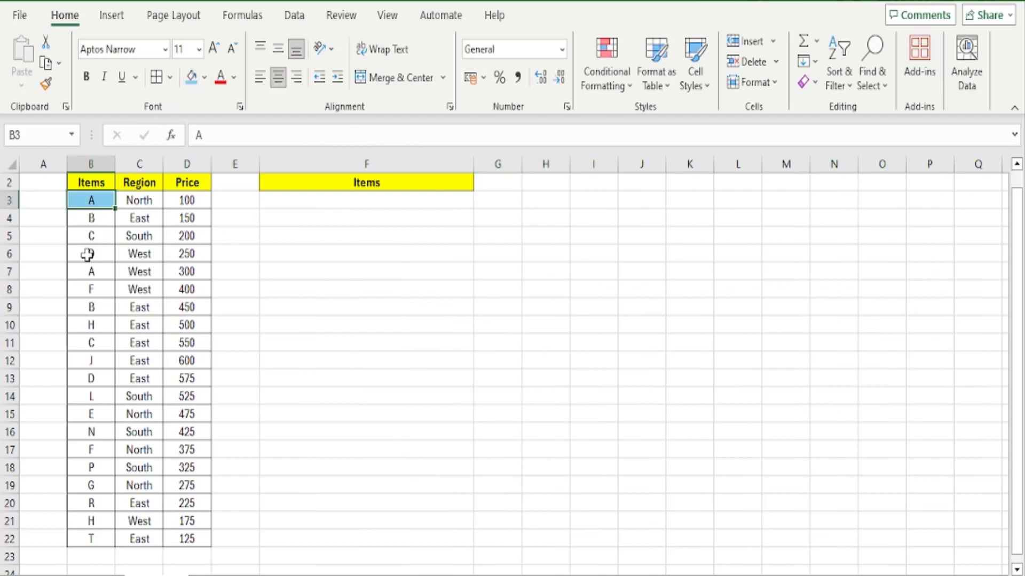
{"action": "left_click", "coordinate": [82, 269]}
{"action": "left_click", "coordinate": [191, 81]}
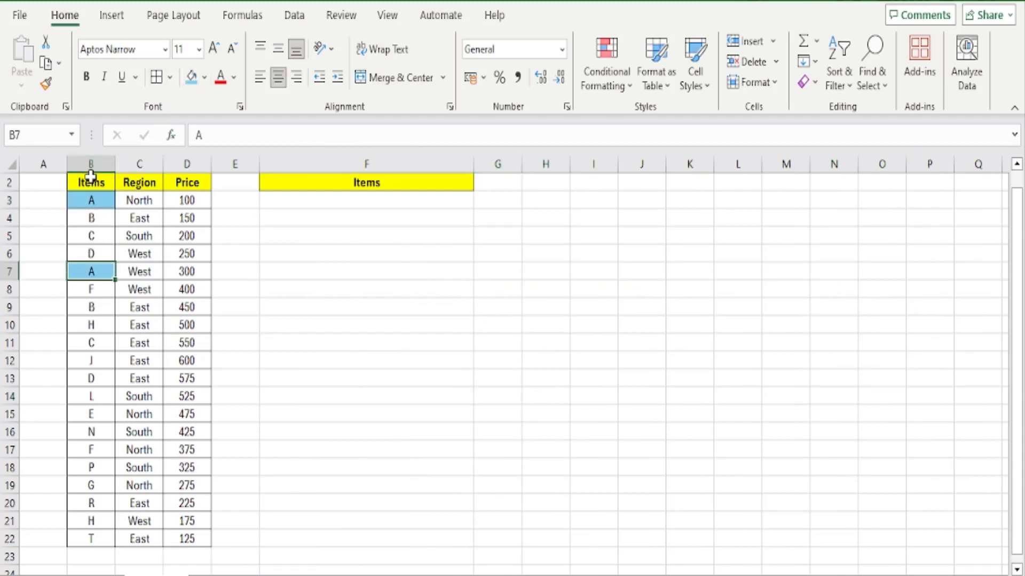
Step: Fill both occurrences of item B, in cells B9 and B4, with the same light blue
{"action": "left_click", "coordinate": [90, 217]}
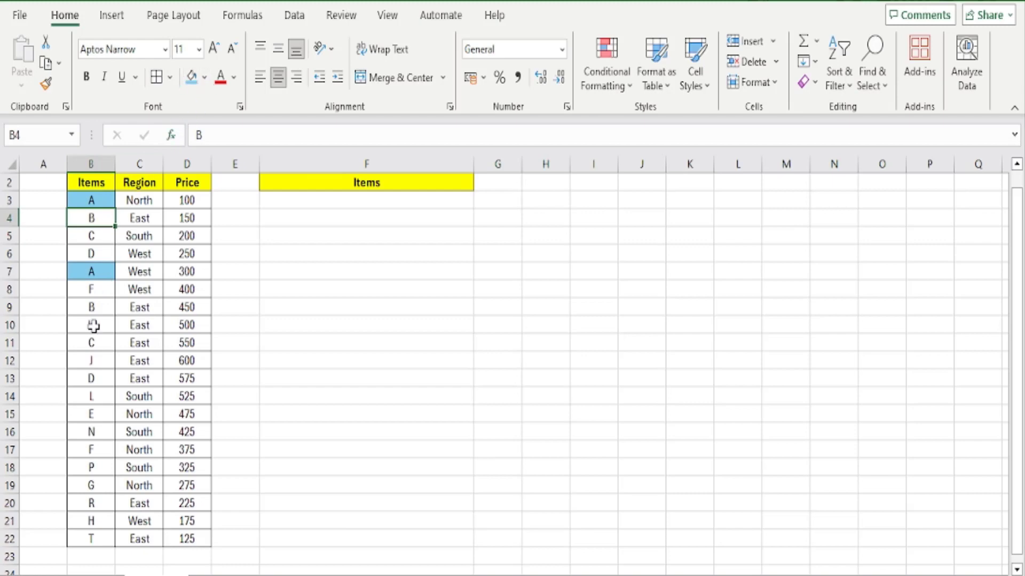
{"action": "left_click", "coordinate": [92, 308]}
{"action": "left_click", "coordinate": [190, 81]}
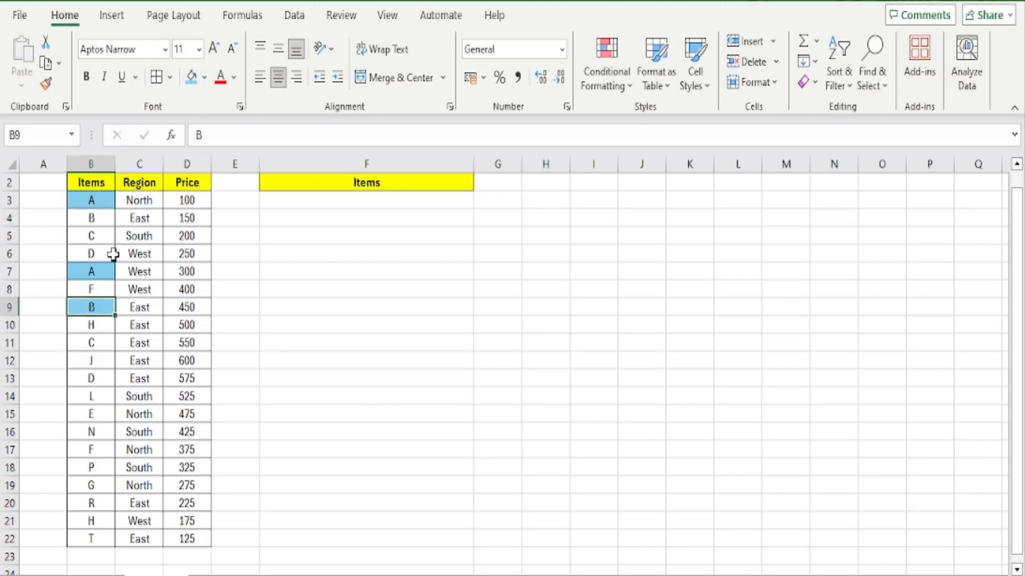
{"action": "left_click", "coordinate": [91, 218]}
{"action": "left_click", "coordinate": [191, 78]}
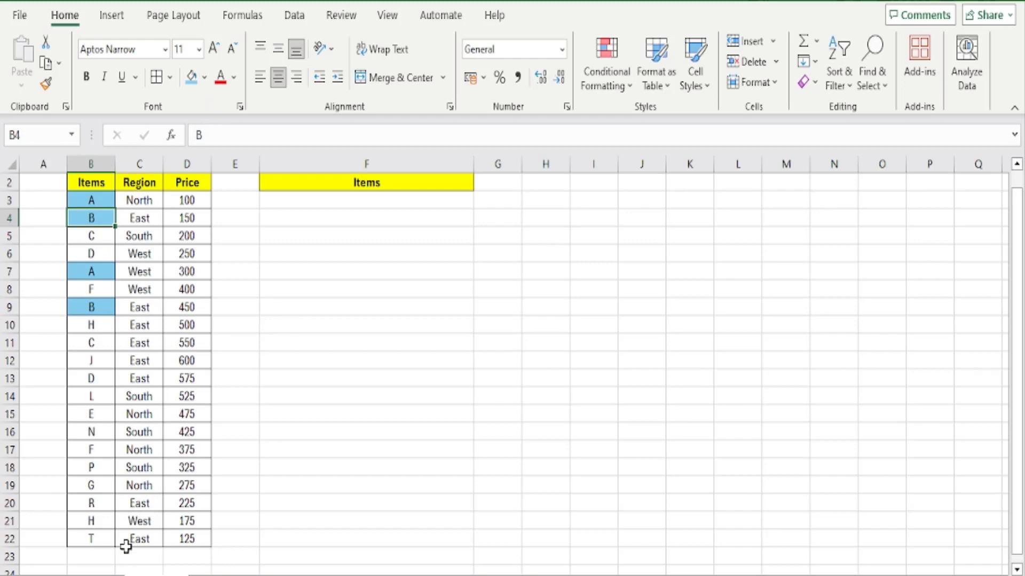
Step: Fill the last item T in cell B22 with the standard orange color
{"action": "left_click", "coordinate": [85, 537]}
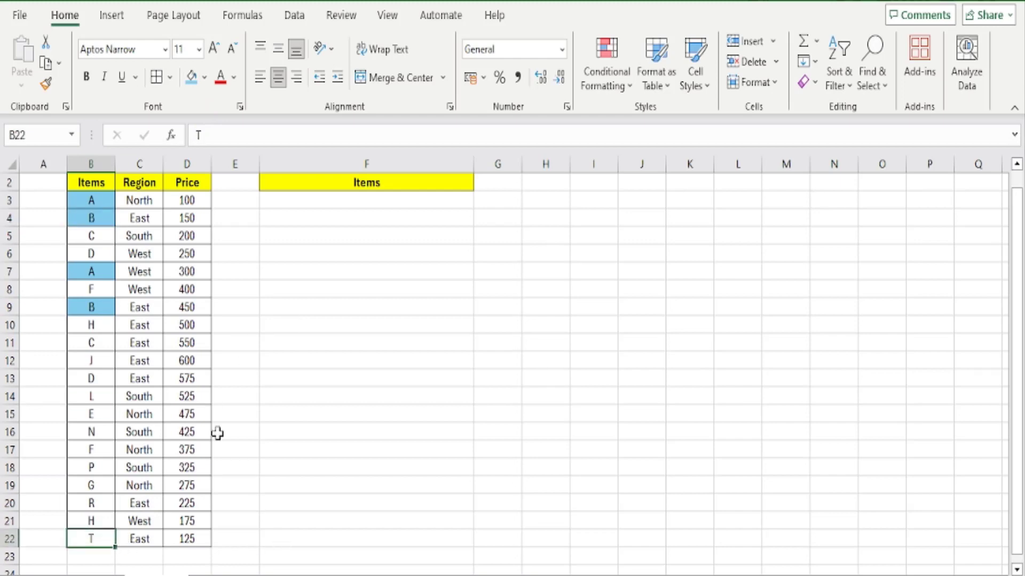
{"action": "left_click", "coordinate": [206, 80]}
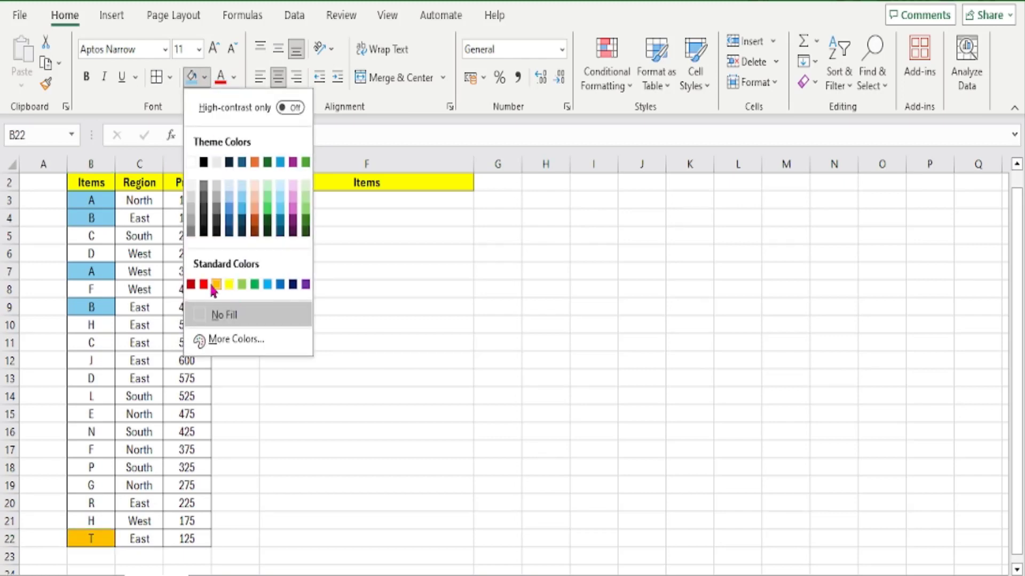
{"action": "left_click", "coordinate": [215, 284]}
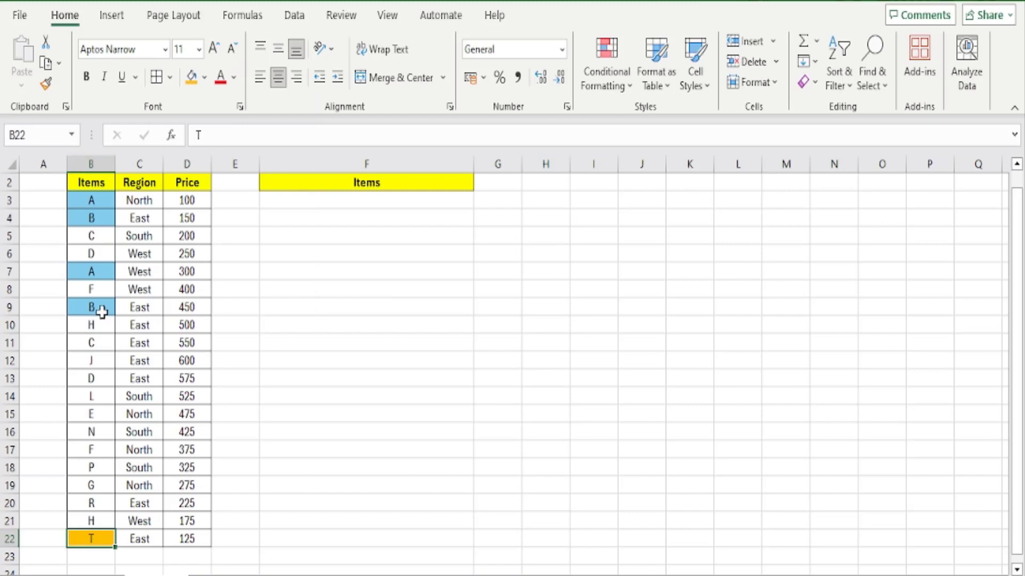
Step: In cell F3, list only the items that appear exactly once, using =UNIQUE(B3:B22,,TRUE)
{"action": "left_click", "coordinate": [382, 197]}
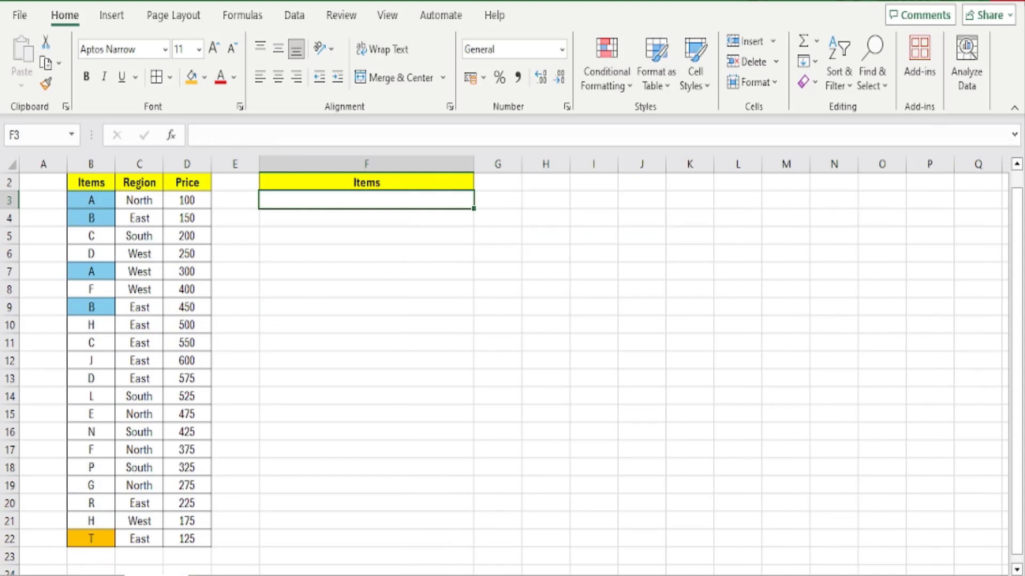
{"action": "type", "text": "=UNI"}
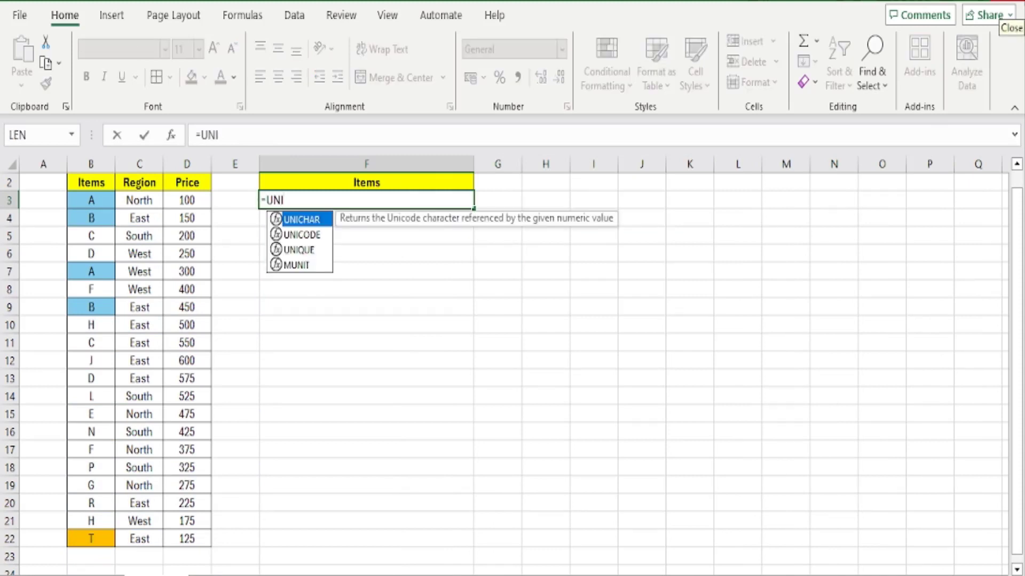
{"action": "type", "text": "QUE("}
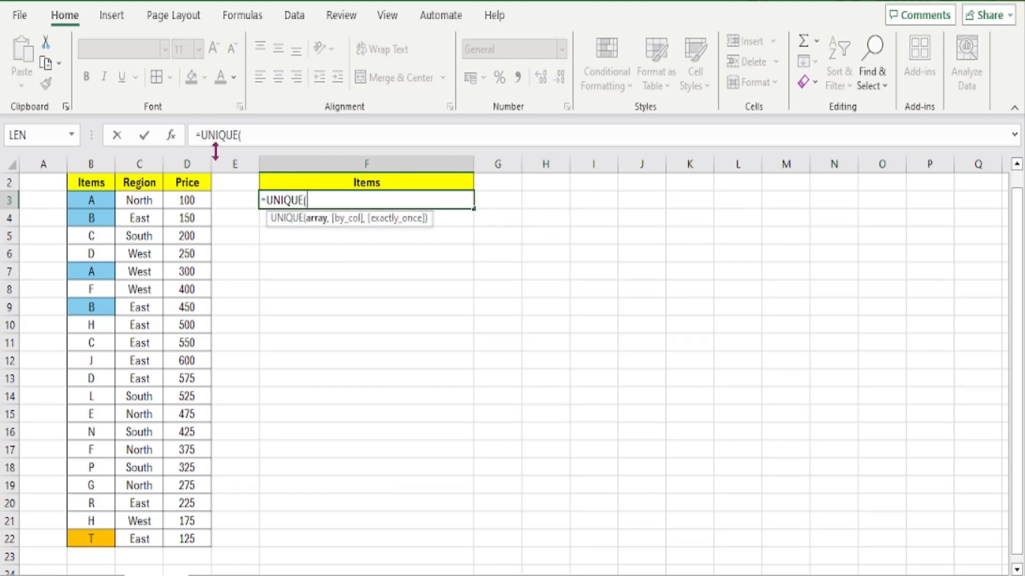
{"action": "left_click_drag", "start_coordinate": [88, 198], "coordinate": [81, 539]}
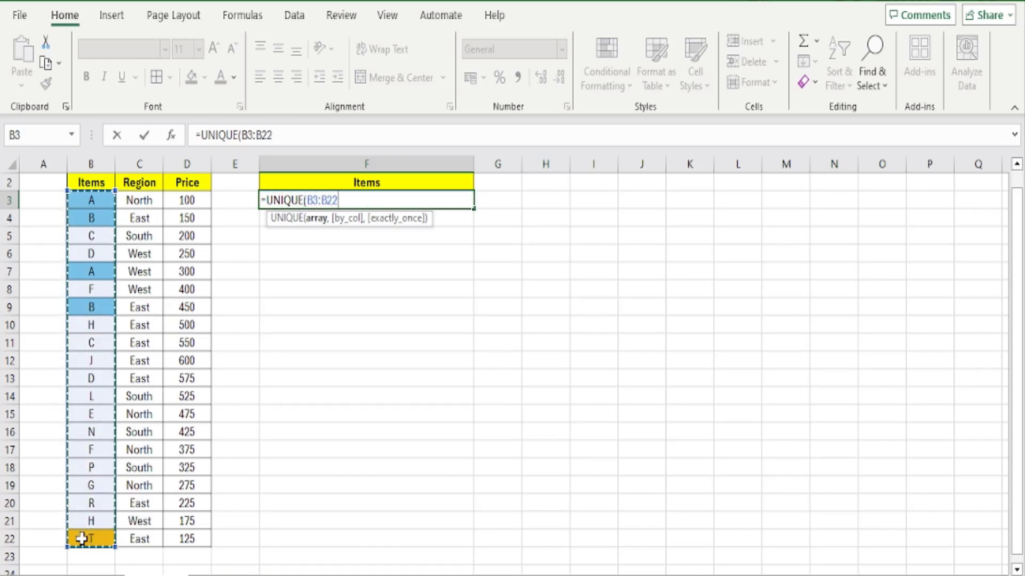
{"action": "type", "text": ",,"}
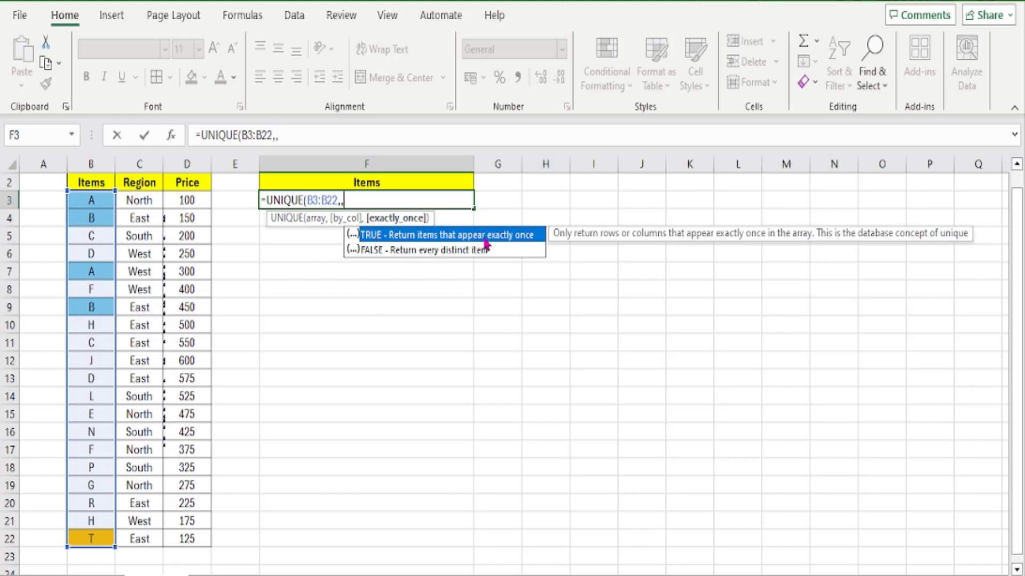
{"action": "double_click", "coordinate": [420, 235]}
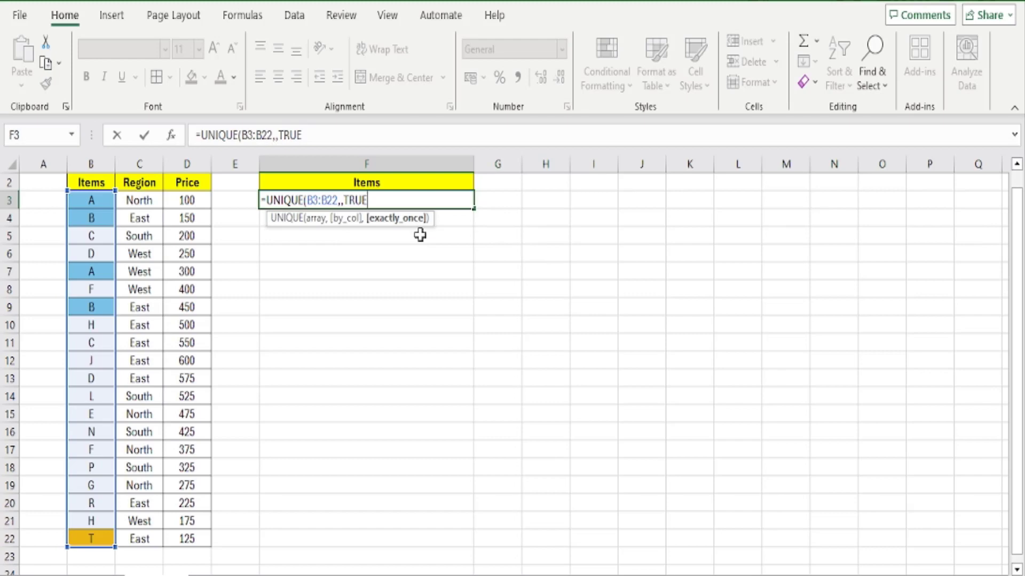
{"action": "type", "text": ")"}
{"action": "key", "text": "Return"}
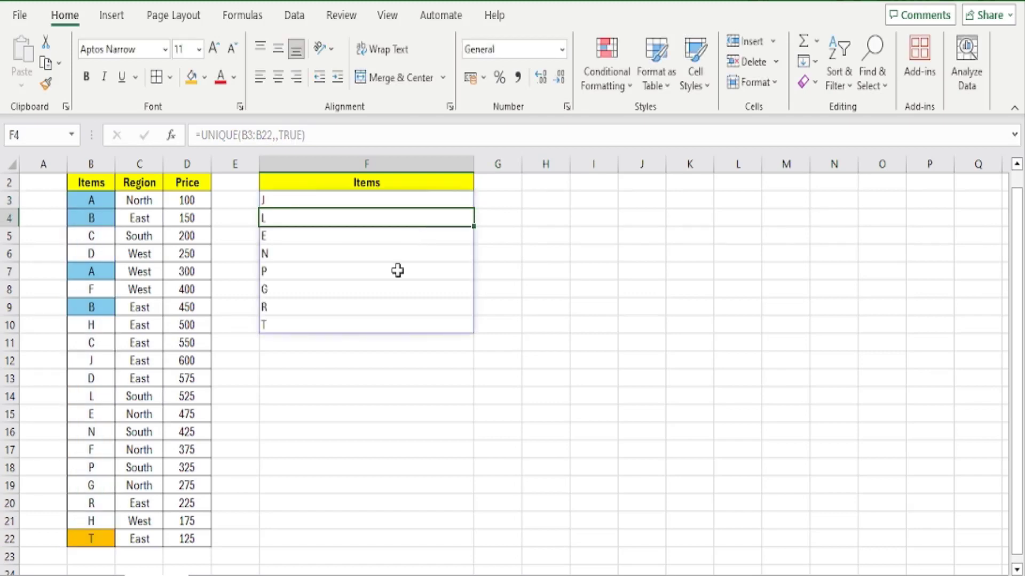
Step: Fill the single items J, L, E and N in cells B12, B14, B15 and B16 with orange
{"action": "left_click", "coordinate": [108, 363]}
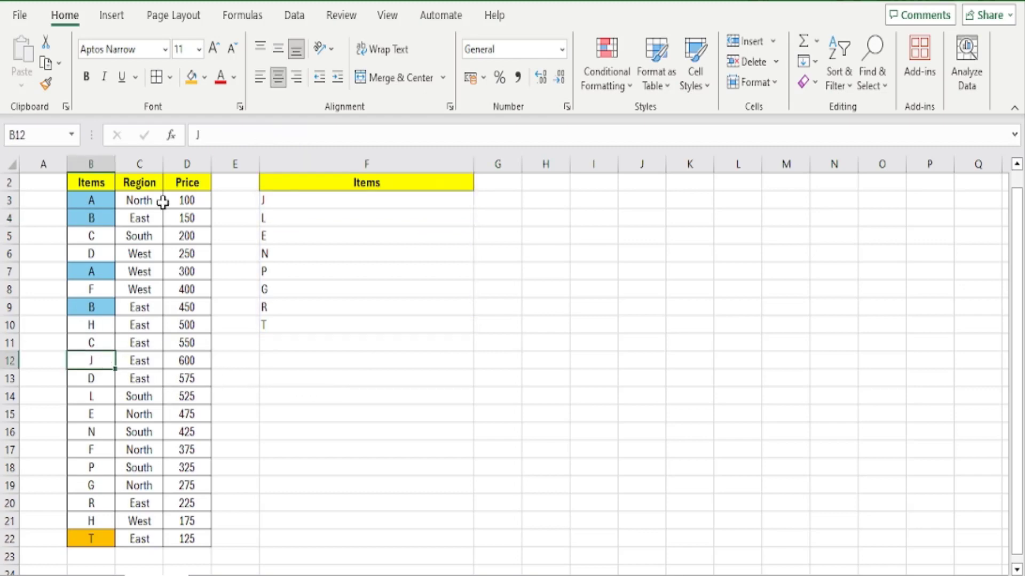
{"action": "left_click", "coordinate": [192, 77]}
{"action": "left_click", "coordinate": [95, 400]}
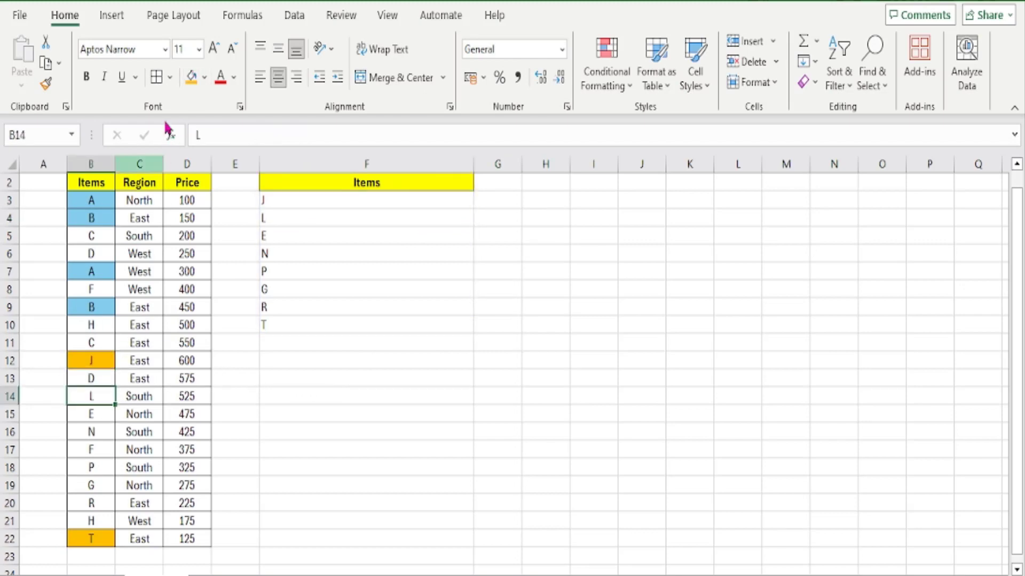
{"action": "left_click", "coordinate": [192, 77]}
{"action": "left_click", "coordinate": [97, 415]}
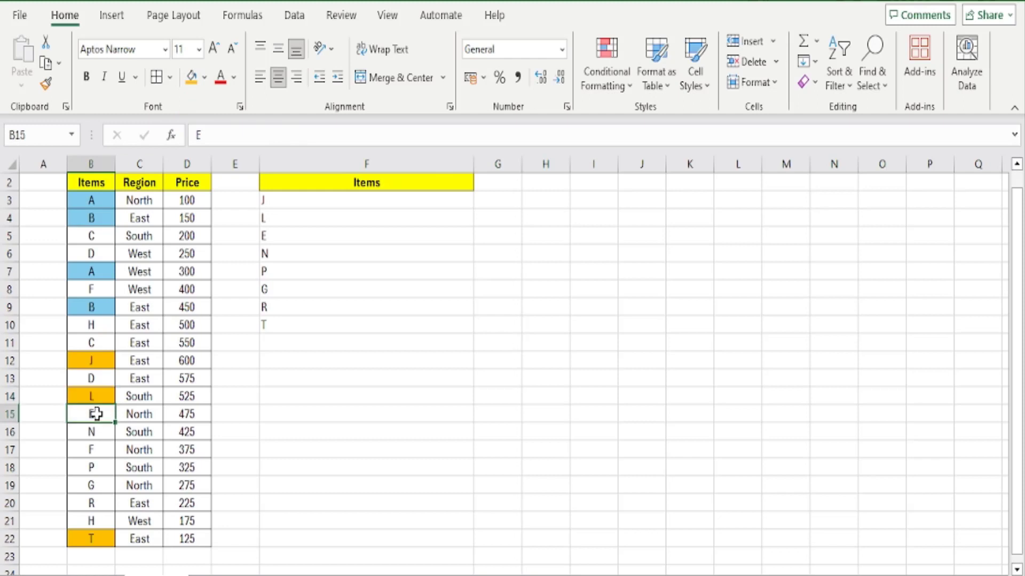
{"action": "left_click", "coordinate": [193, 78]}
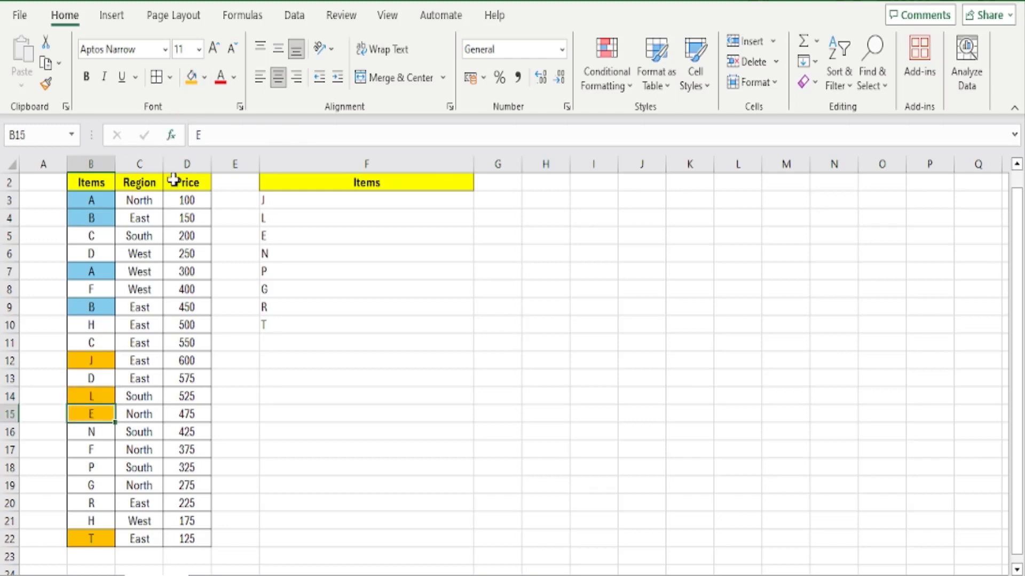
{"action": "left_click", "coordinate": [93, 428]}
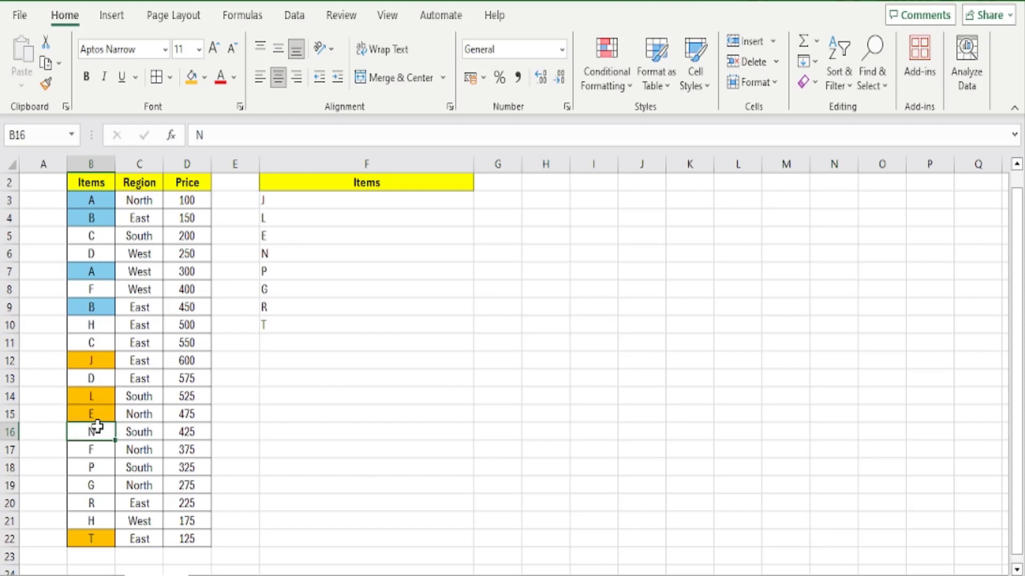
{"action": "left_click", "coordinate": [192, 78]}
Step: Fill the remaining single items P, G and R in cells B18, B19 and B20 with the same orange
{"action": "left_click", "coordinate": [102, 470]}
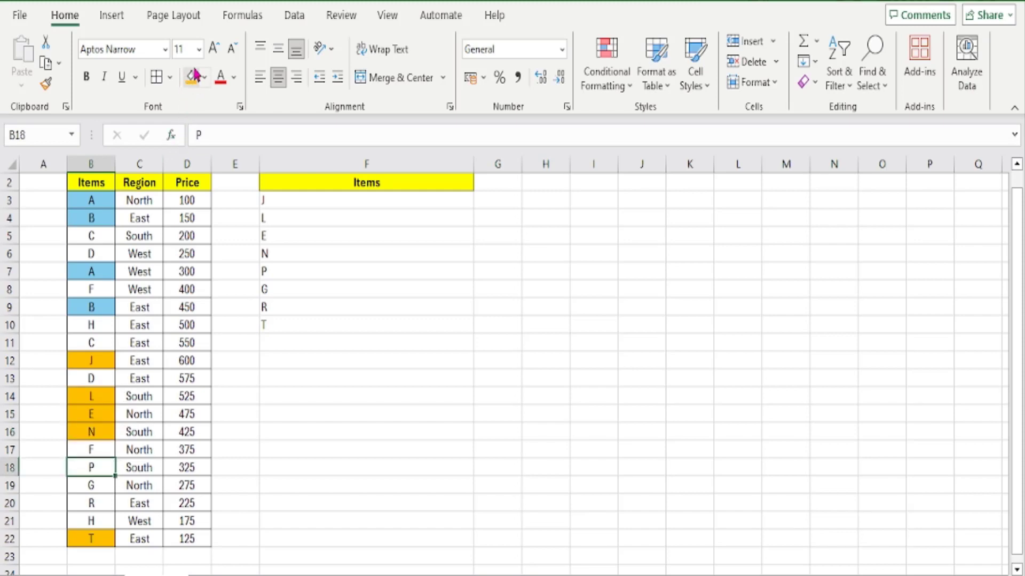
{"action": "left_click", "coordinate": [193, 78]}
{"action": "left_click", "coordinate": [95, 484]}
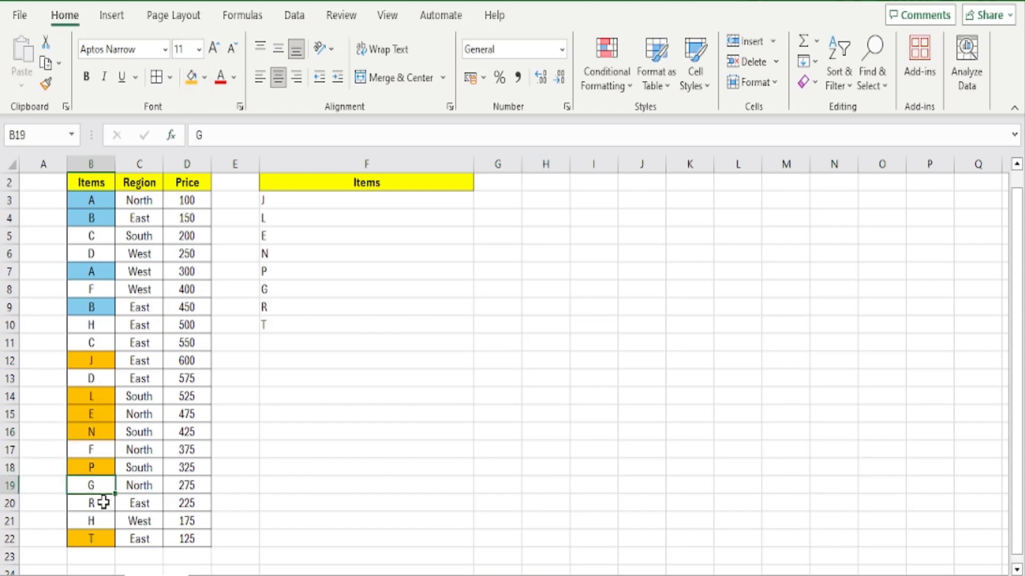
{"action": "left_click", "coordinate": [193, 78]}
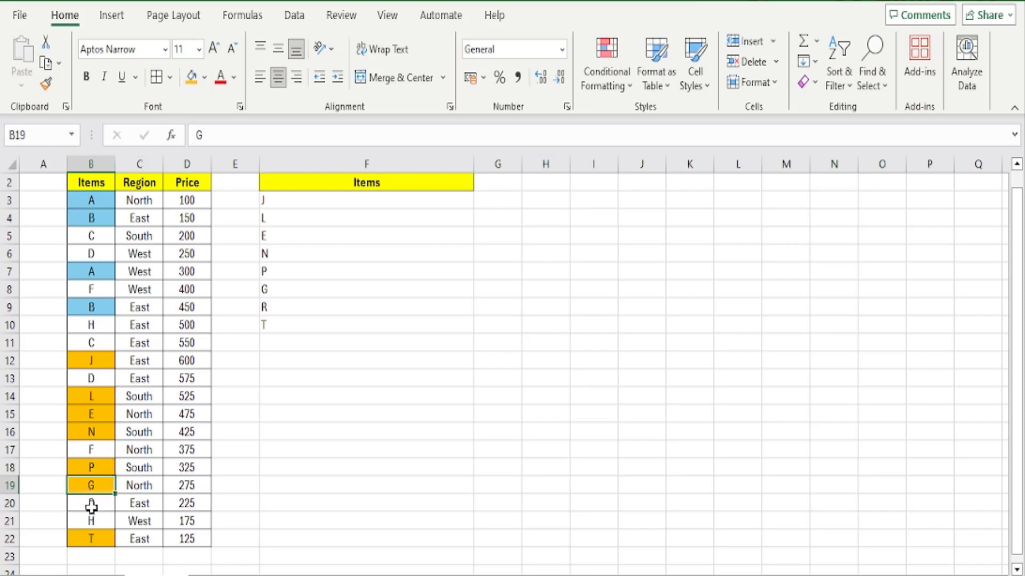
{"action": "left_click", "coordinate": [95, 503]}
{"action": "left_click", "coordinate": [193, 78]}
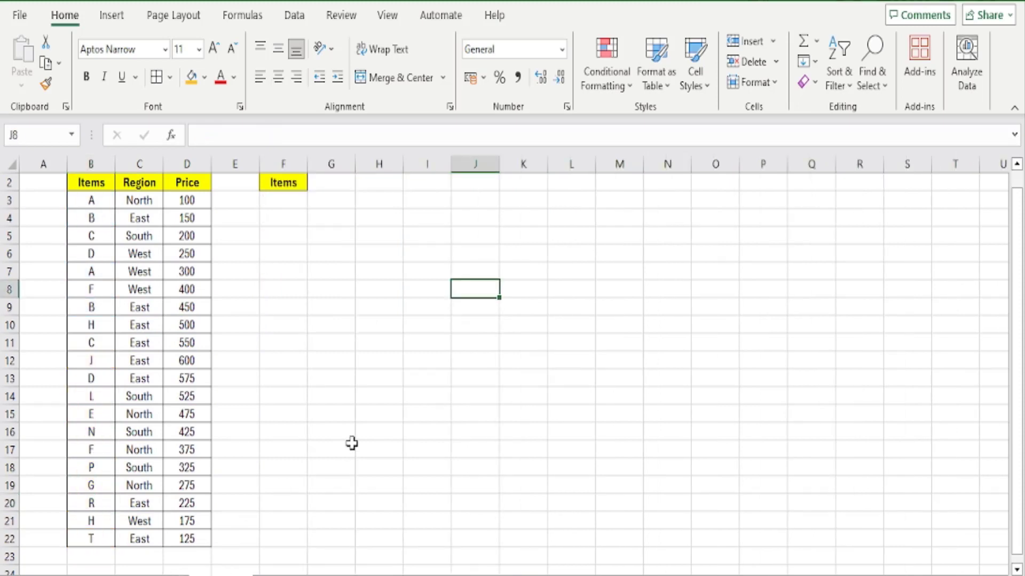
Step: On the uncolored sheet with the empty Items list, widen column F to roughly three and a half times its width
{"action": "scroll", "coordinate": [352, 443], "scroll_direction": "up", "scroll_amount": 1}
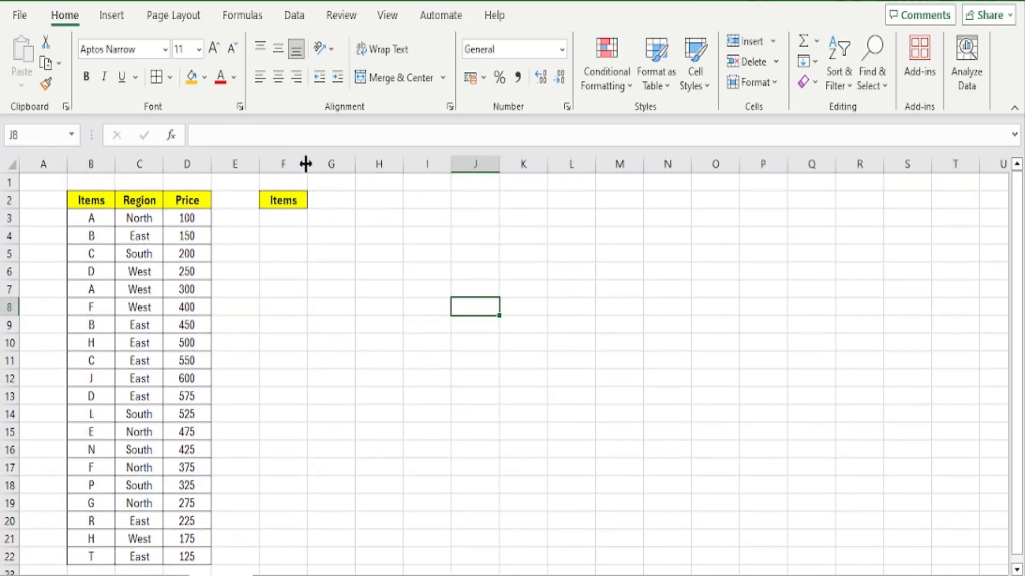
{"action": "left_click_drag", "start_coordinate": [307, 164], "coordinate": [421, 165]}
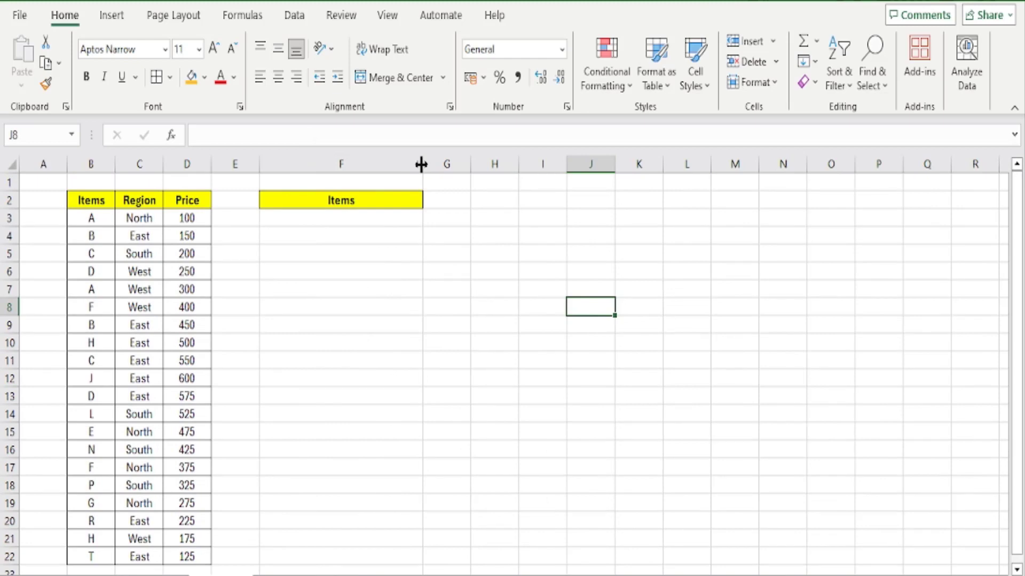
Step: Try =UNIQUE(B2:D22), with the header row included, in cell F3 and clear the formula again
{"action": "left_click", "coordinate": [343, 218]}
{"action": "type", "text": "="}
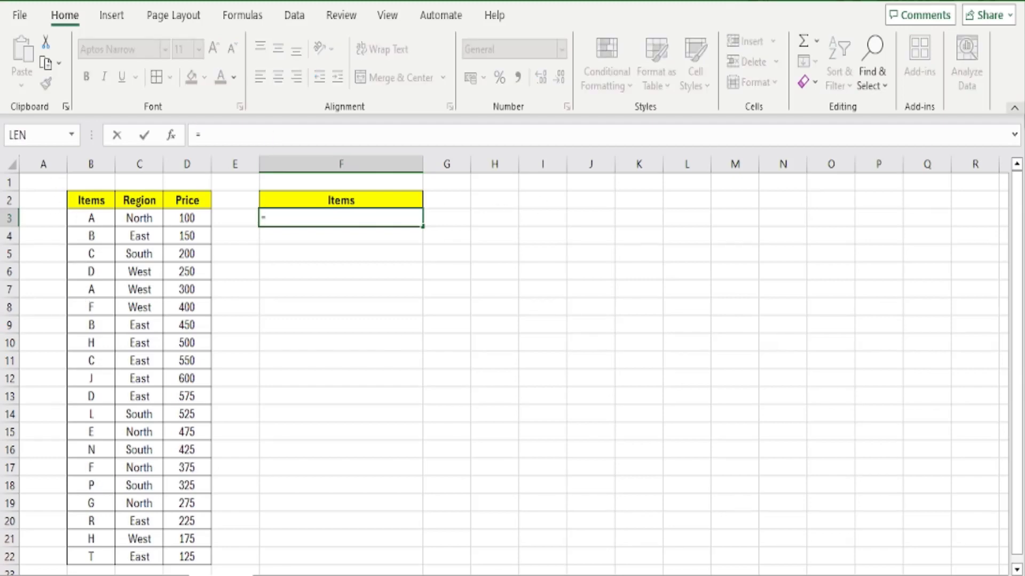
{"action": "type", "text": "UNIQUE"}
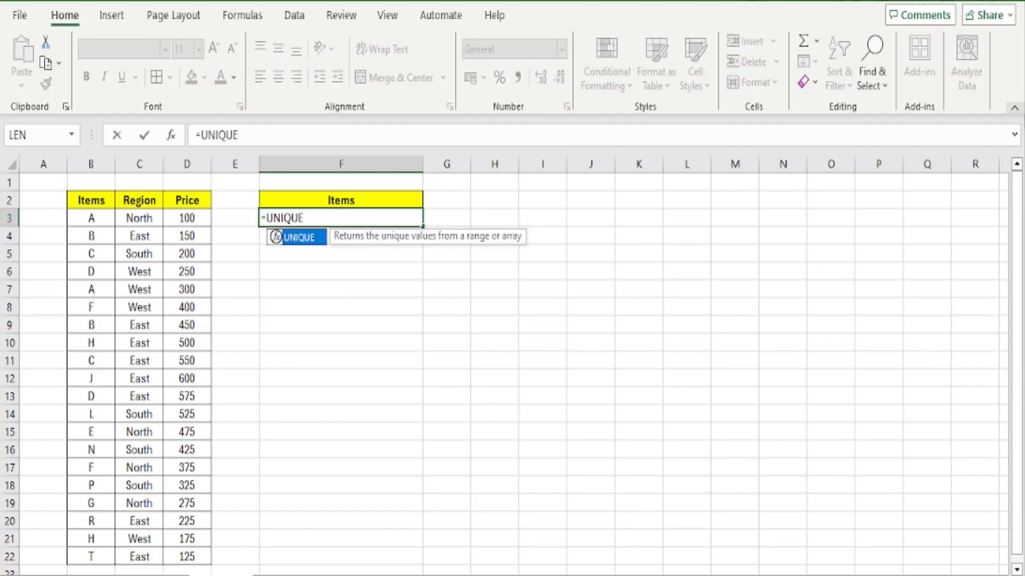
{"action": "type", "text": "("}
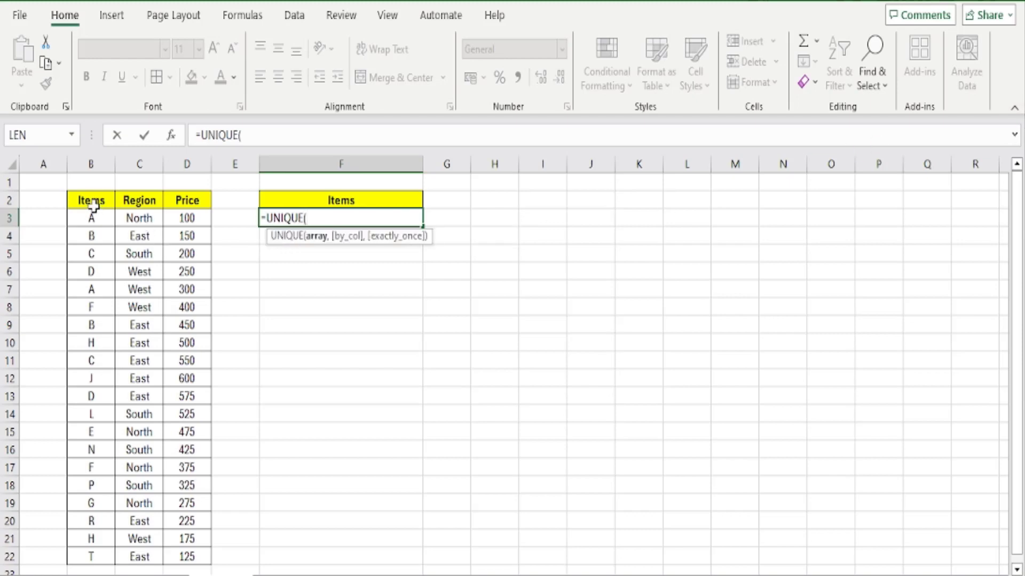
{"action": "left_click_drag", "start_coordinate": [93, 206], "coordinate": [201, 565]}
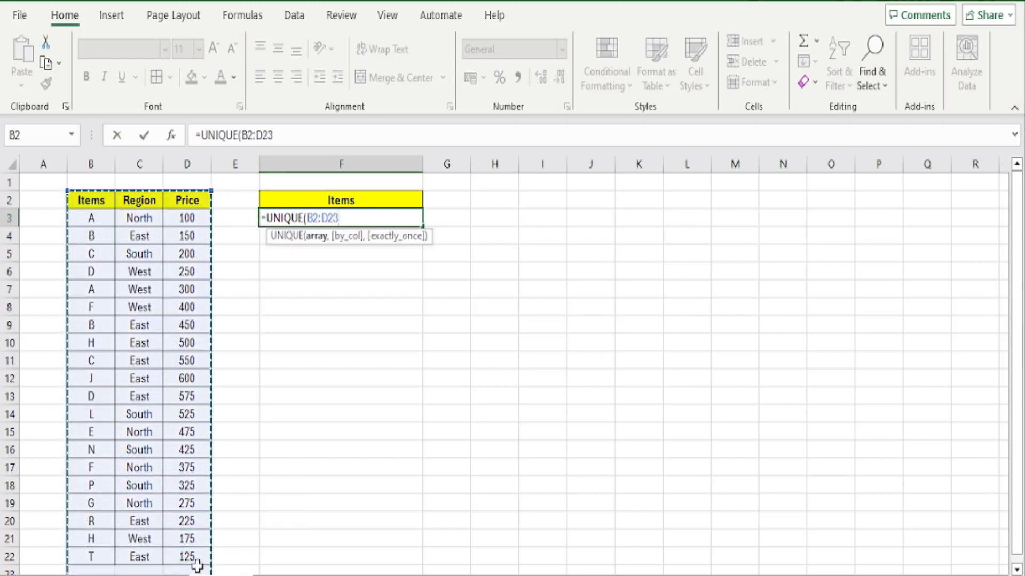
{"action": "scroll", "coordinate": [198, 562], "scroll_direction": "down", "scroll_amount": 1}
{"action": "key", "text": "shift+Up"}
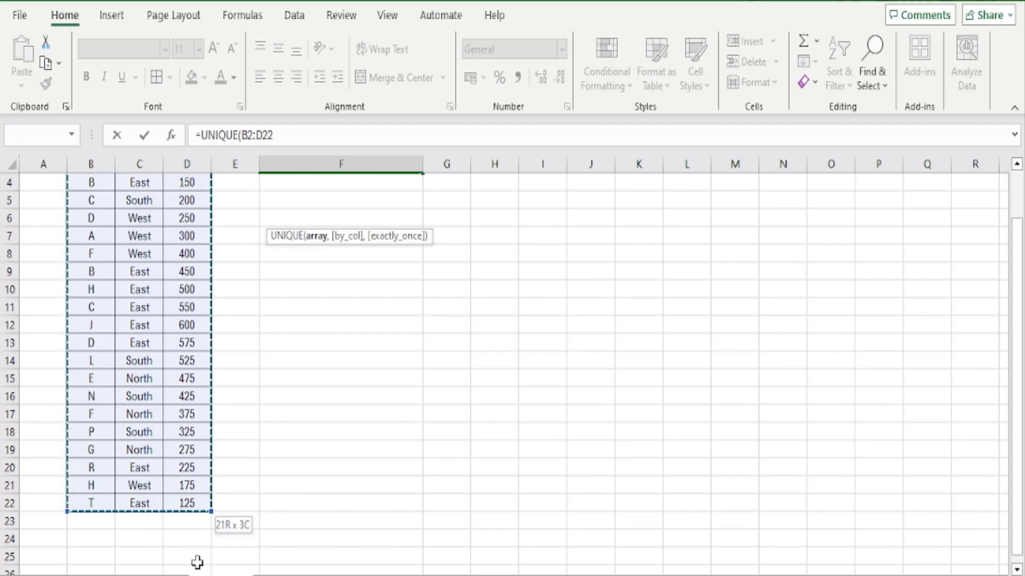
{"action": "key", "text": "ctrl+Return"}
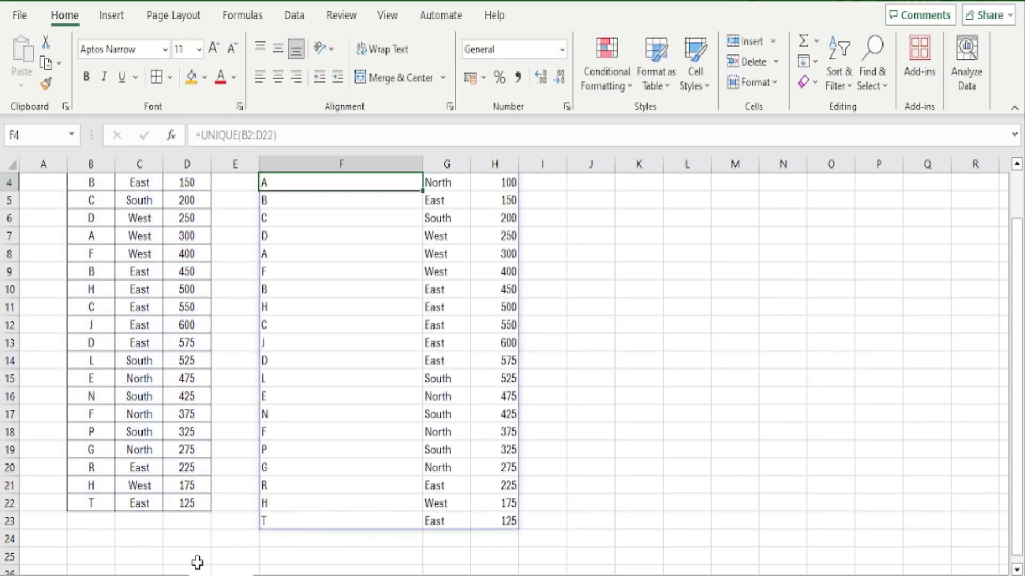
{"action": "scroll", "coordinate": [660, 312], "scroll_direction": "up", "scroll_amount": 1}
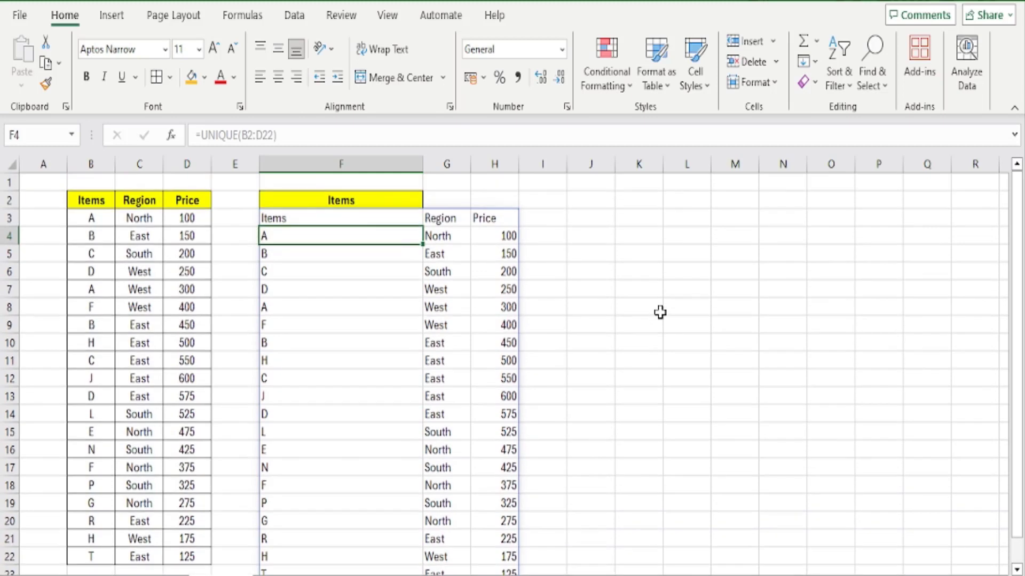
{"action": "key", "text": "Up"}
{"action": "key", "text": "Delete"}
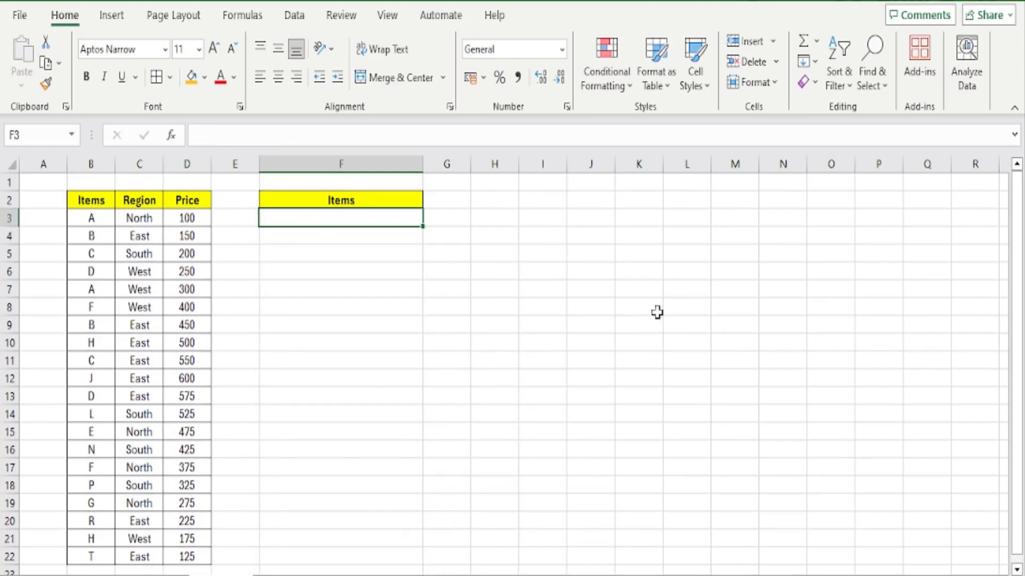
Step: In cell F3, extract the unique item, region and price rows with =UNIQUE(B3:D22), and select the first row of the result
{"action": "type", "text": "=UNIQUE"}
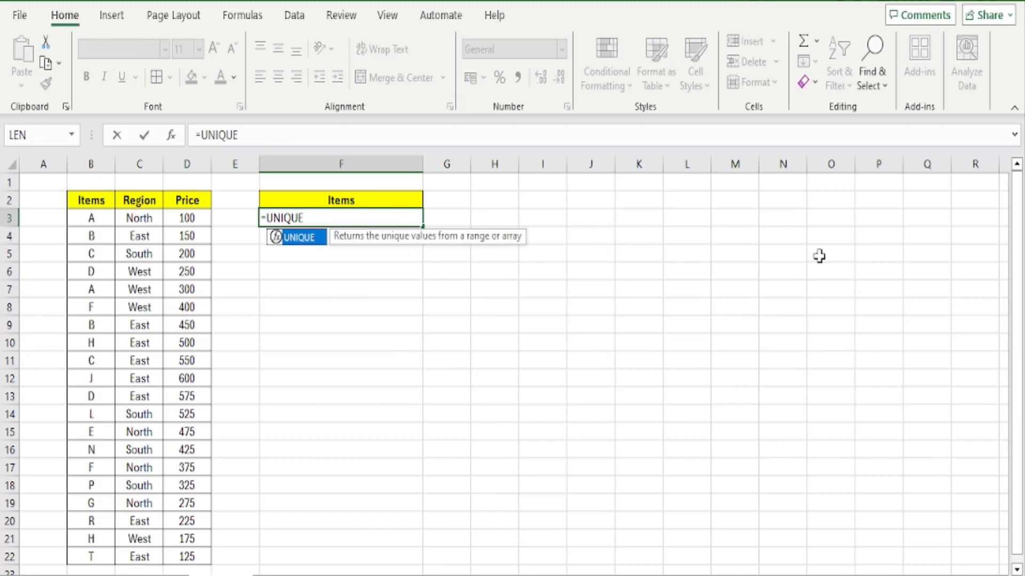
{"action": "type", "text": "("}
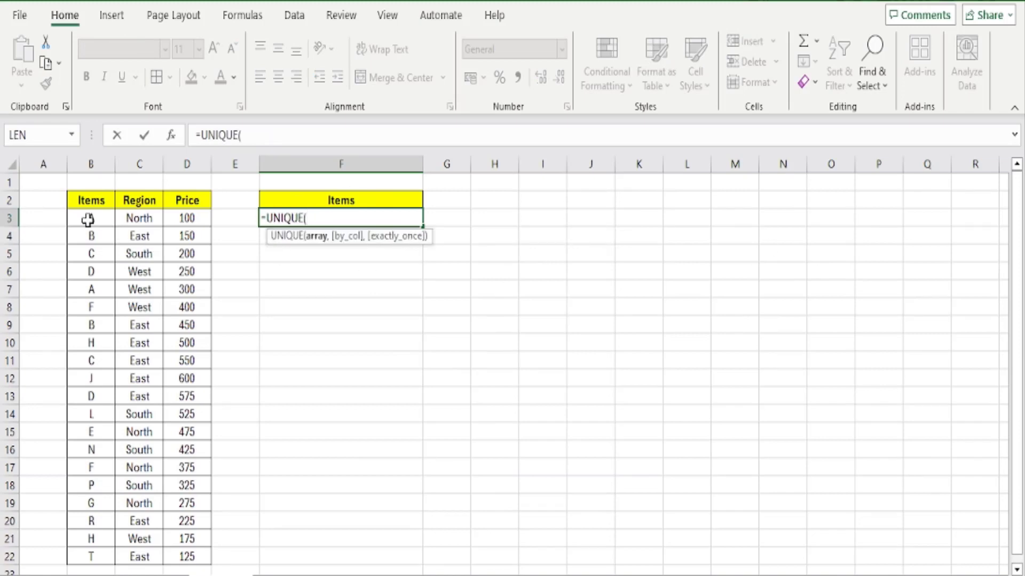
{"action": "left_click_drag", "start_coordinate": [87, 219], "coordinate": [201, 556]}
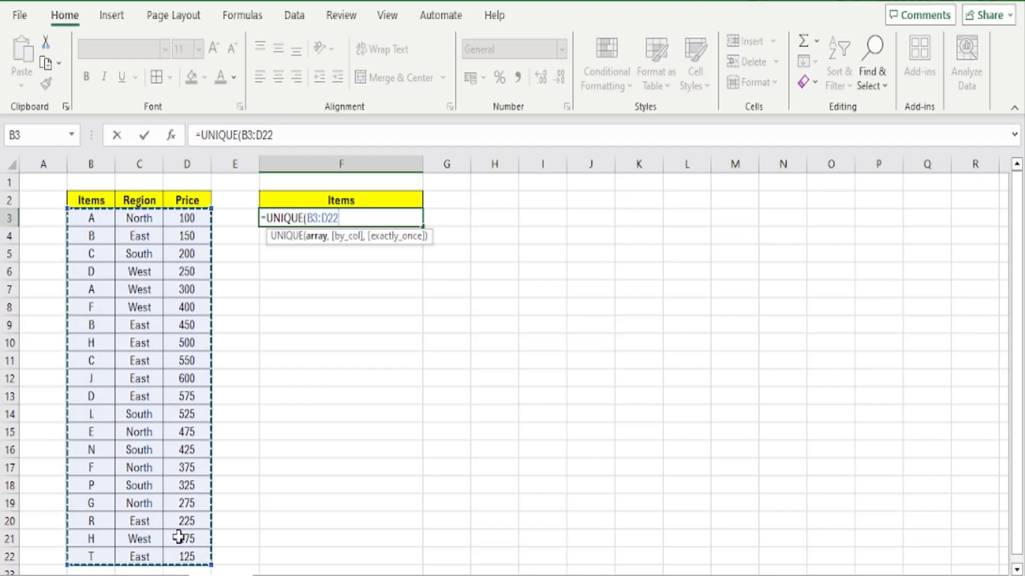
{"action": "key", "text": "Return"}
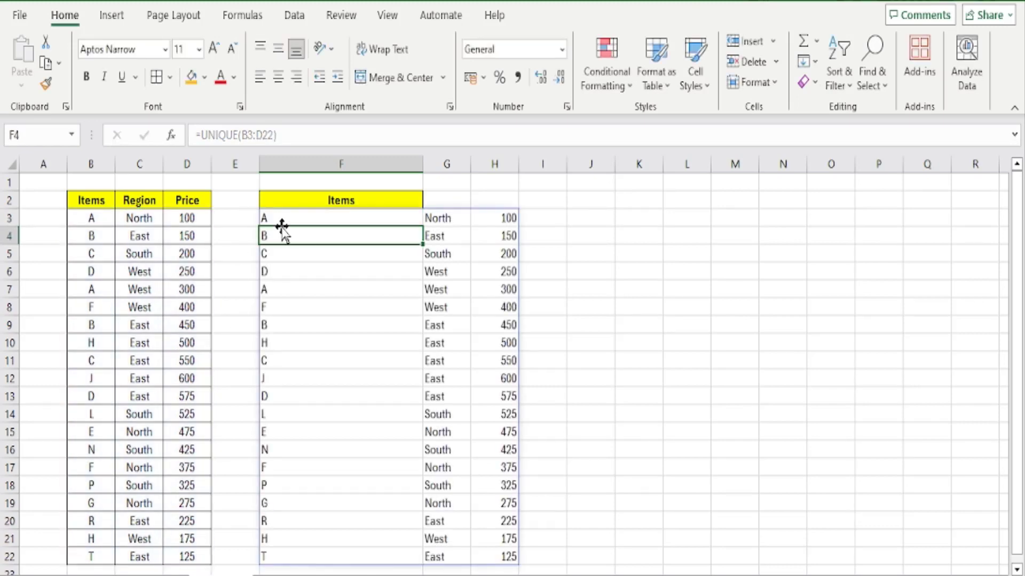
{"action": "left_click", "coordinate": [286, 212]}
{"action": "left_click_drag", "start_coordinate": [286, 212], "coordinate": [507, 219]}
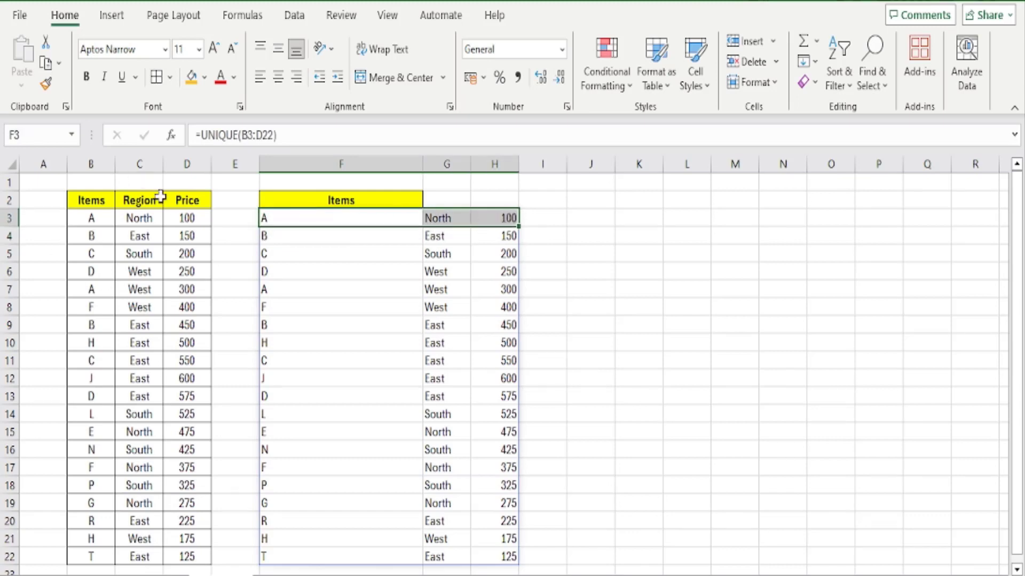
Step: Fill both occurrences of item A, in cells B3 and B7, with orange and reselect the first one
{"action": "left_click", "coordinate": [95, 220]}
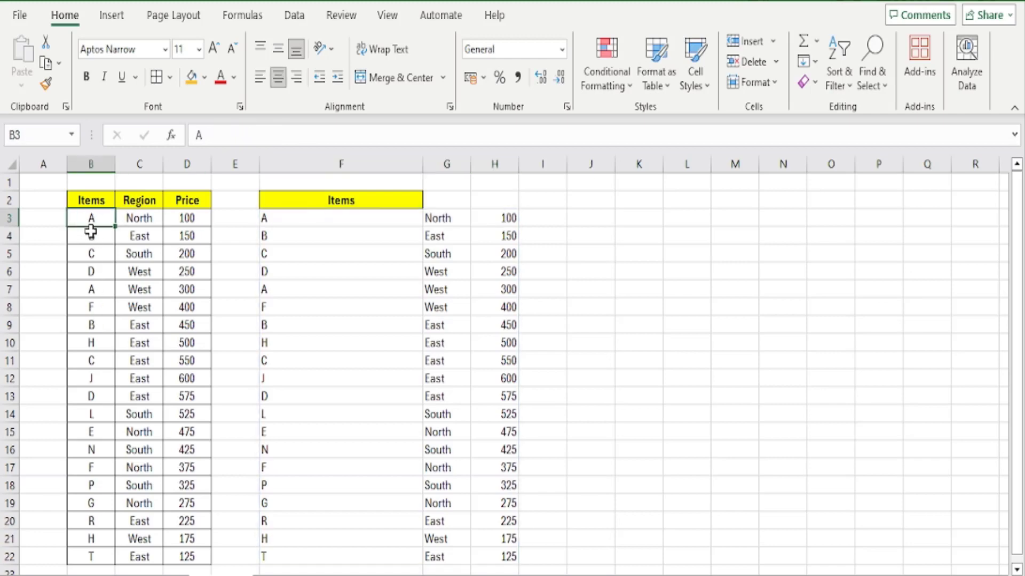
{"action": "left_click", "coordinate": [189, 77]}
{"action": "left_click", "coordinate": [94, 289]}
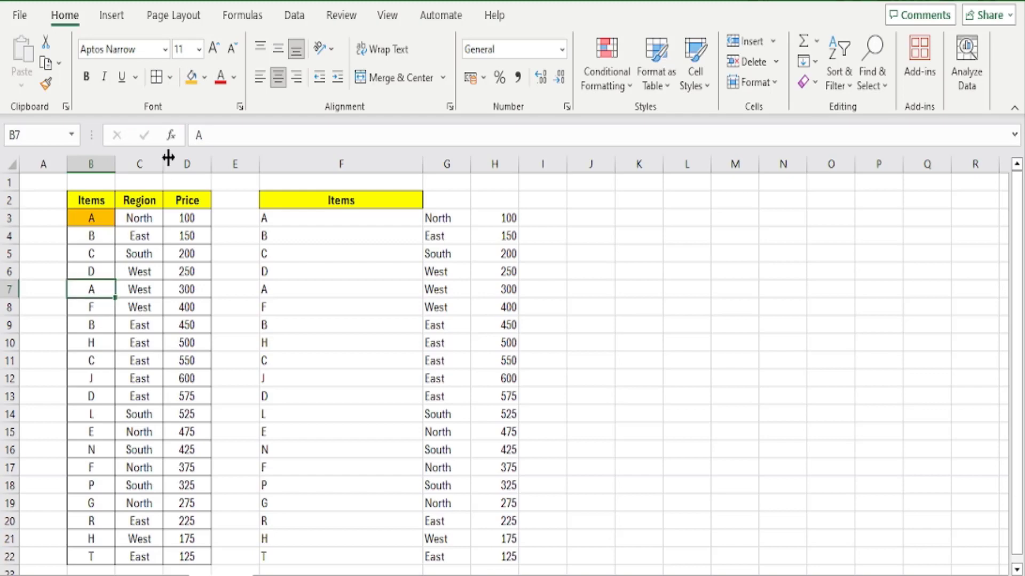
{"action": "left_click", "coordinate": [191, 77]}
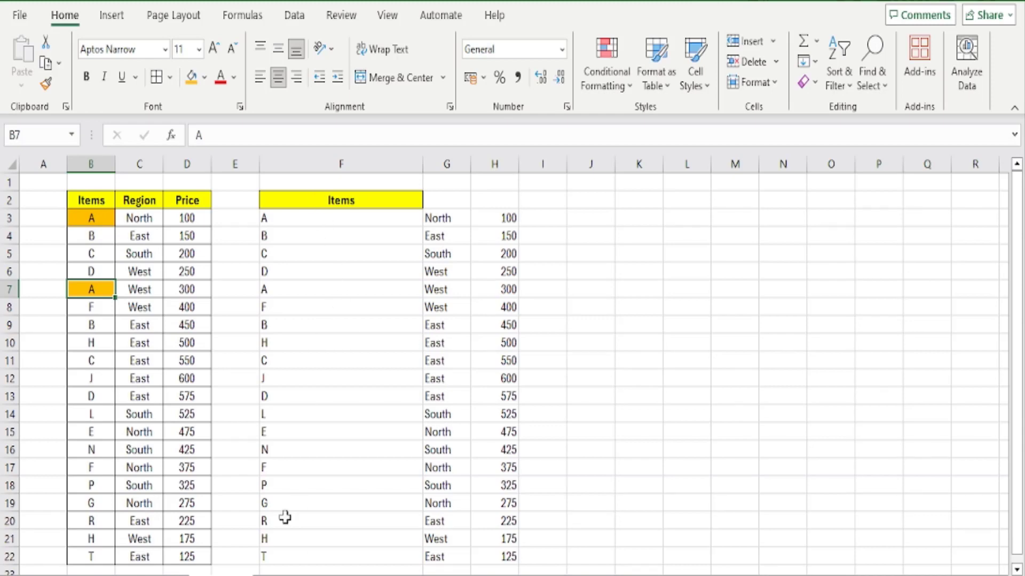
{"action": "left_click", "coordinate": [101, 219]}
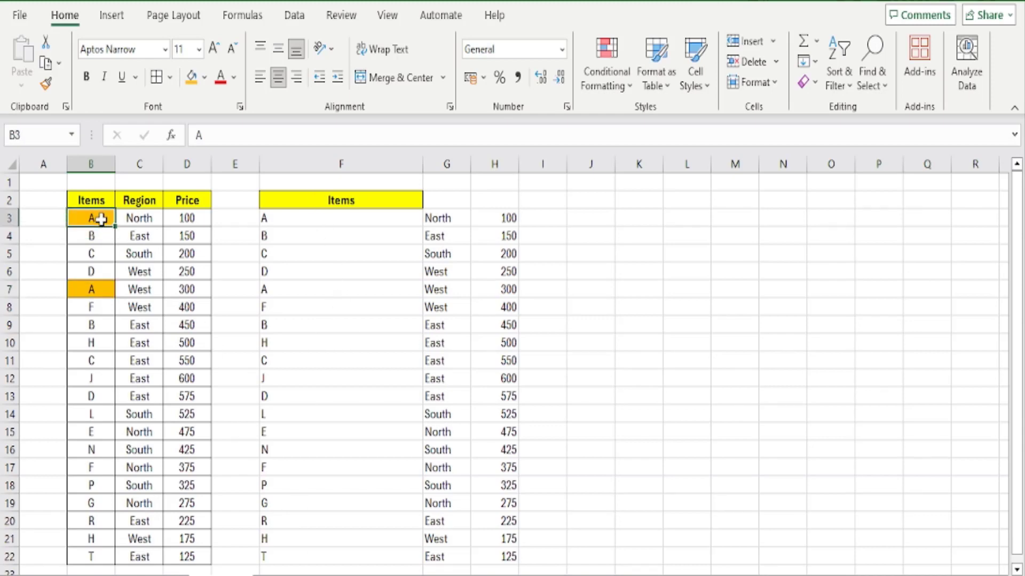
Step: Fill the item and region cells of both A rows in the extracted list, F3:G3 and F7:G7, with orange
{"action": "left_click", "coordinate": [302, 218]}
{"action": "left_click", "coordinate": [191, 77]}
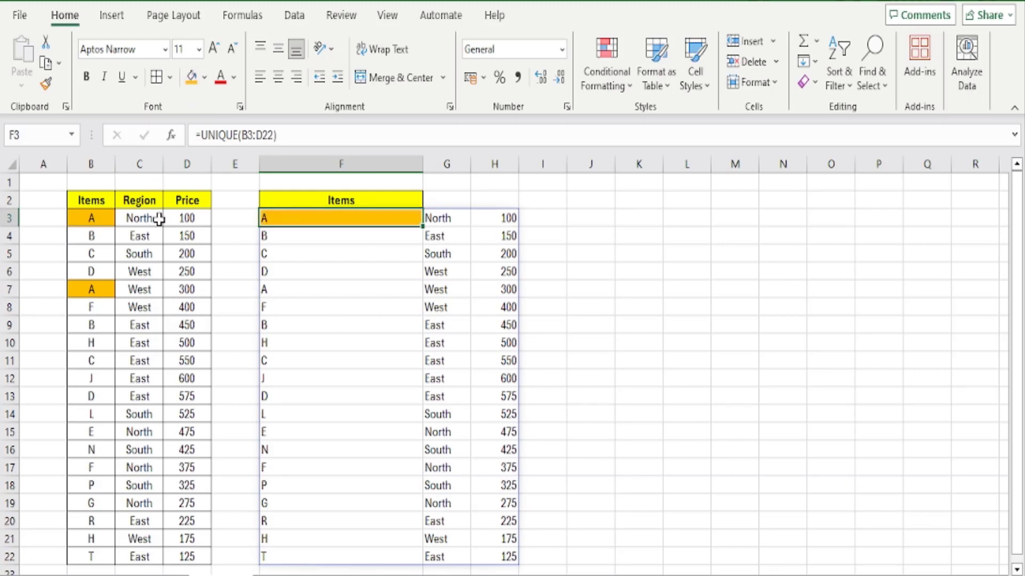
{"action": "left_click", "coordinate": [140, 217]}
{"action": "left_click", "coordinate": [146, 290]}
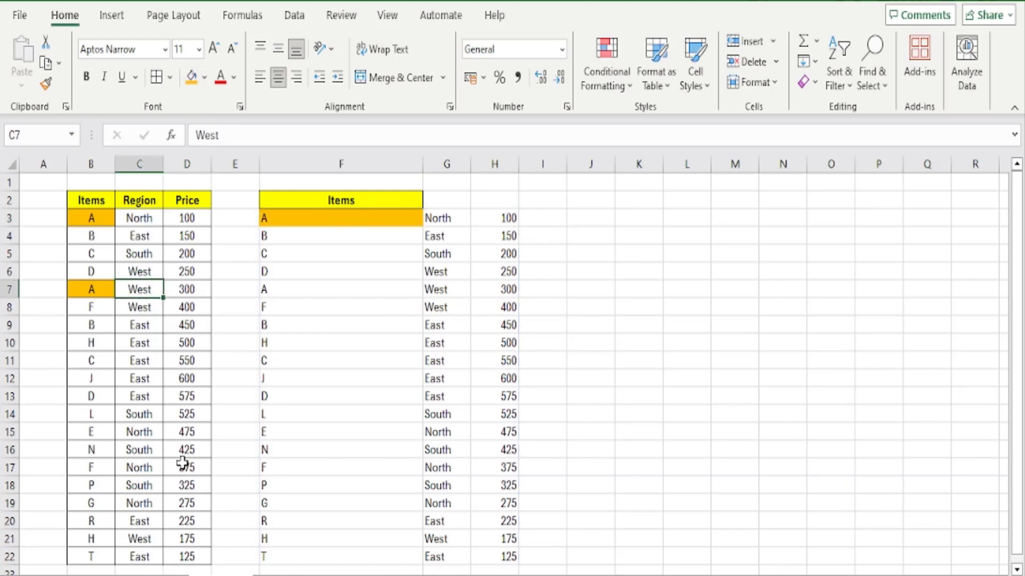
{"action": "left_click", "coordinate": [445, 218]}
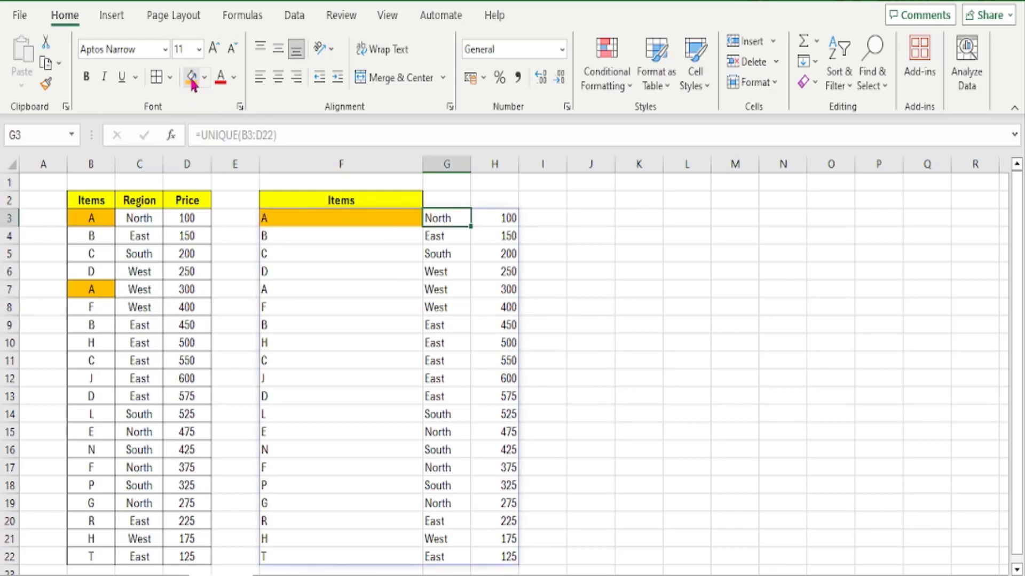
{"action": "left_click", "coordinate": [191, 78]}
{"action": "left_click", "coordinate": [289, 293]}
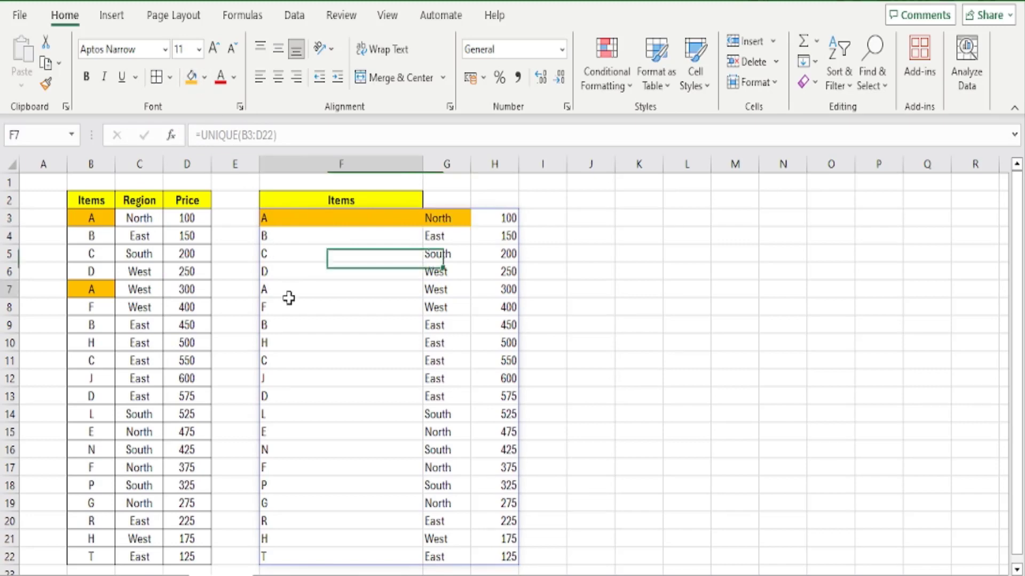
{"action": "left_click", "coordinate": [191, 77]}
{"action": "left_click", "coordinate": [435, 291]}
{"action": "left_click", "coordinate": [191, 77]}
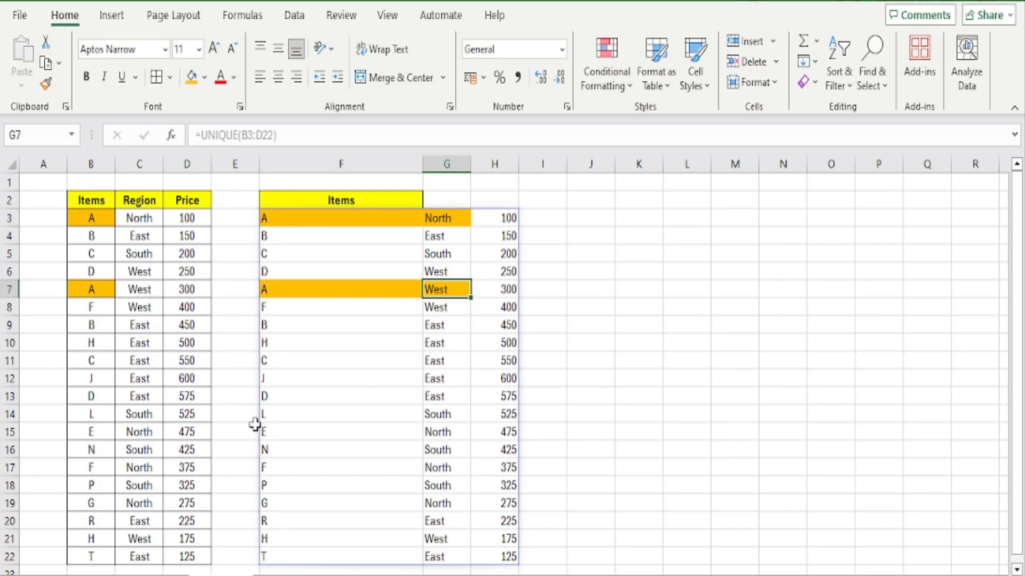
Step: Fill the price cells of the two extracted A rows, H3 and H7, with the same orange
{"action": "left_click", "coordinate": [508, 216]}
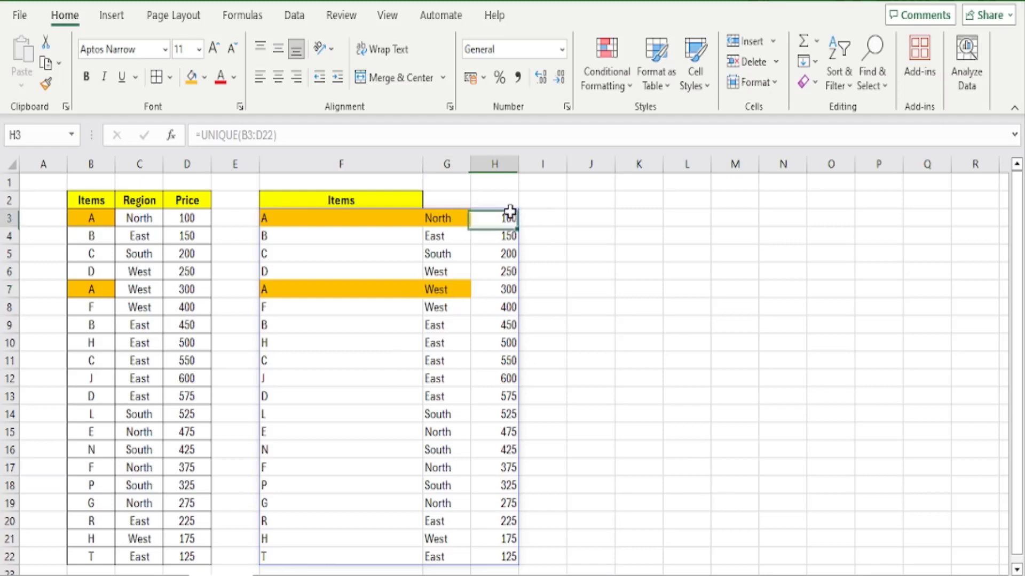
{"action": "left_click", "coordinate": [190, 76]}
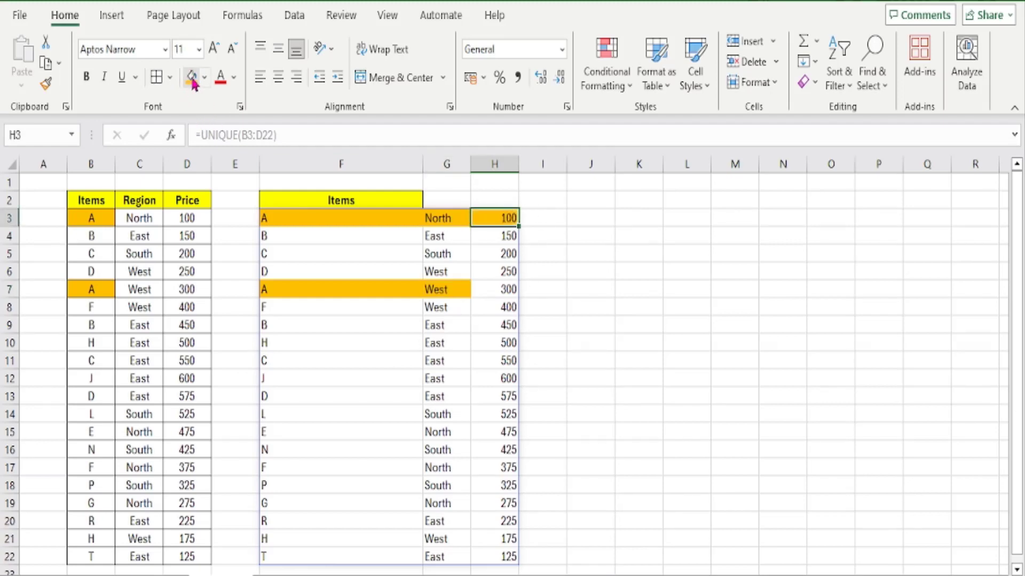
{"action": "left_click", "coordinate": [502, 289]}
{"action": "left_click", "coordinate": [190, 76]}
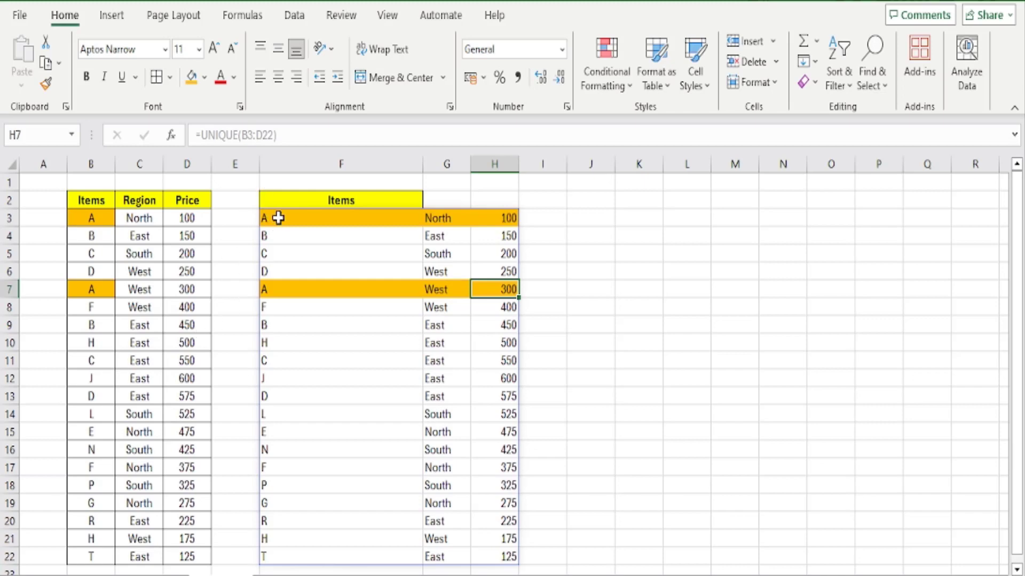
Step: Clear the extracted rows in F3:H22 and insert a new blank column before column E
{"action": "left_click_drag", "start_coordinate": [278, 218], "coordinate": [497, 546]}
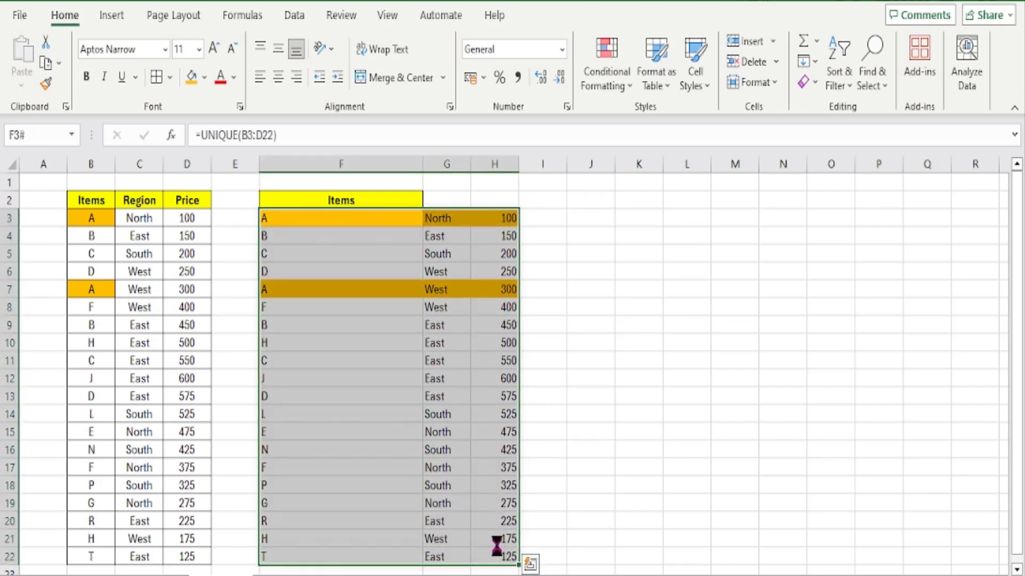
{"action": "key", "text": "Delete"}
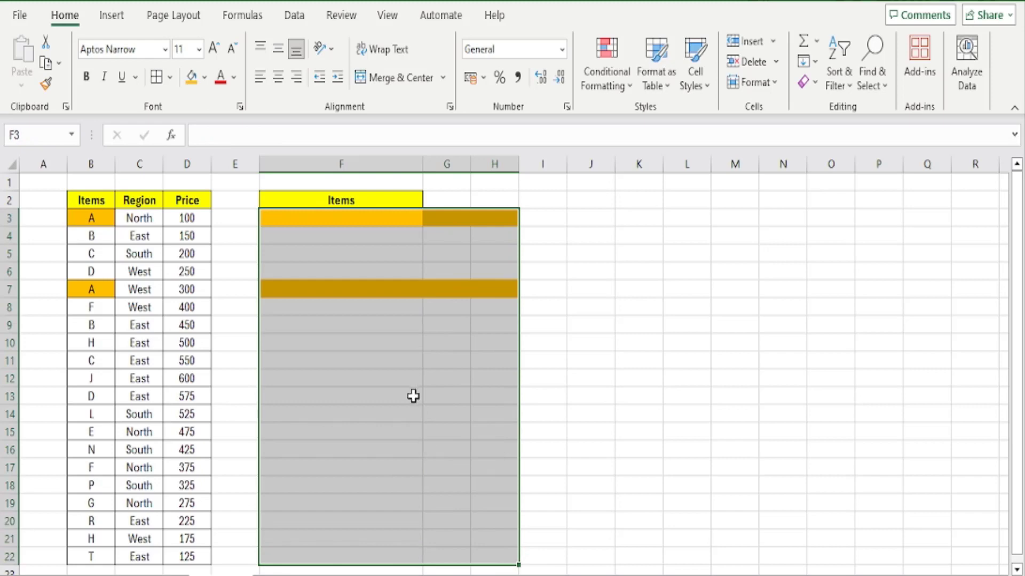
{"action": "left_click", "coordinate": [238, 165]}
{"action": "key", "text": "ctrl+shift+plus"}
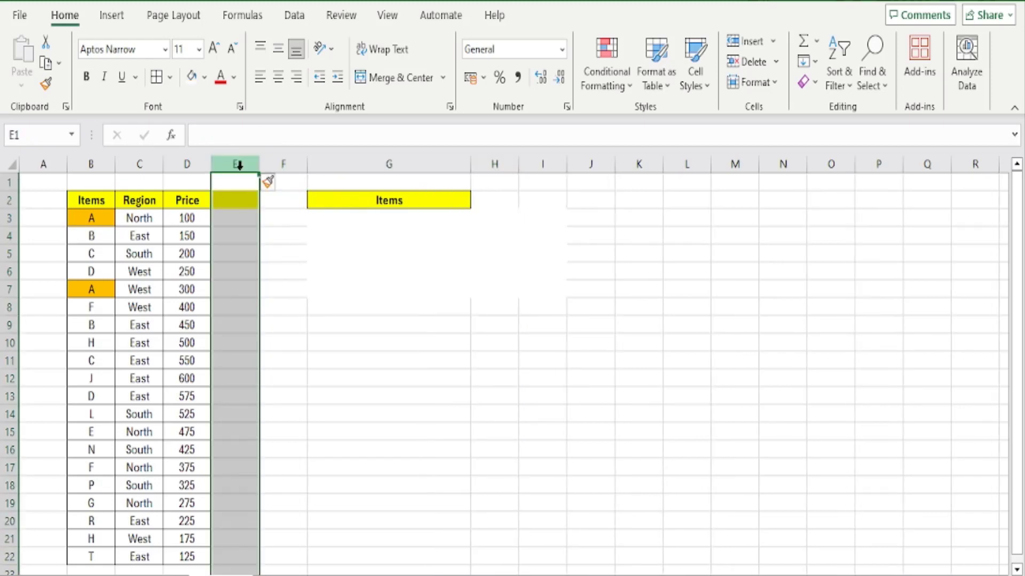
Step: Copy the Region column, C2:C22, into the new column starting at cell E2
{"action": "left_click_drag", "start_coordinate": [133, 199], "coordinate": [140, 557]}
{"action": "key", "text": "ctrl+c"}
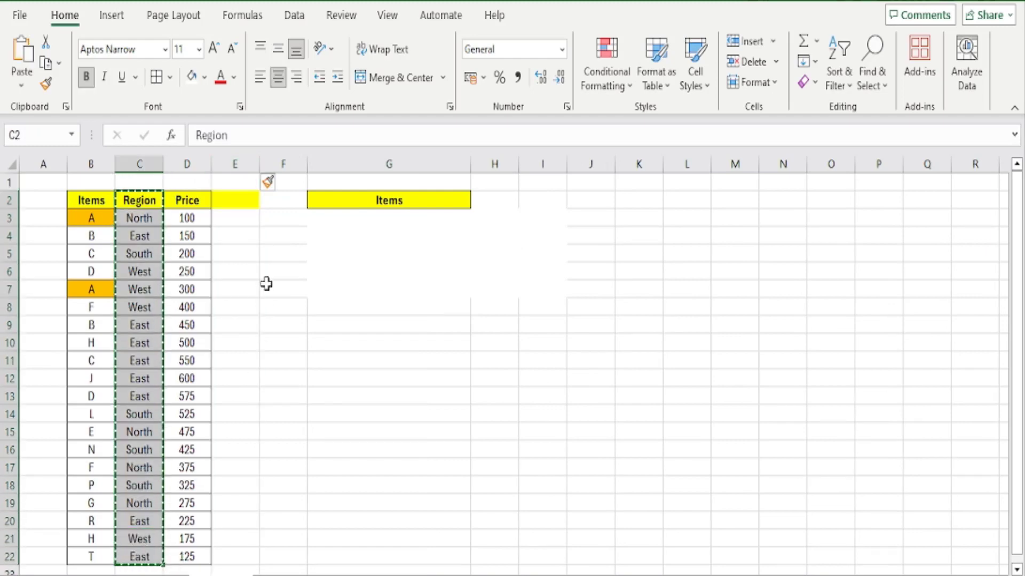
{"action": "left_click", "coordinate": [238, 200]}
{"action": "key", "text": "ctrl+v"}
{"action": "left_click", "coordinate": [80, 219]}
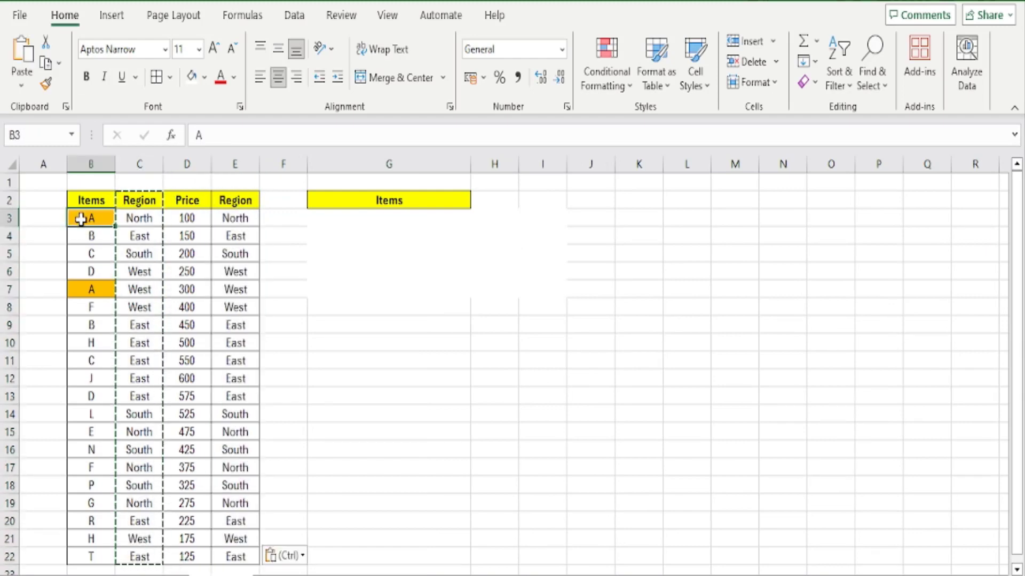
{"action": "left_click", "coordinate": [249, 219]}
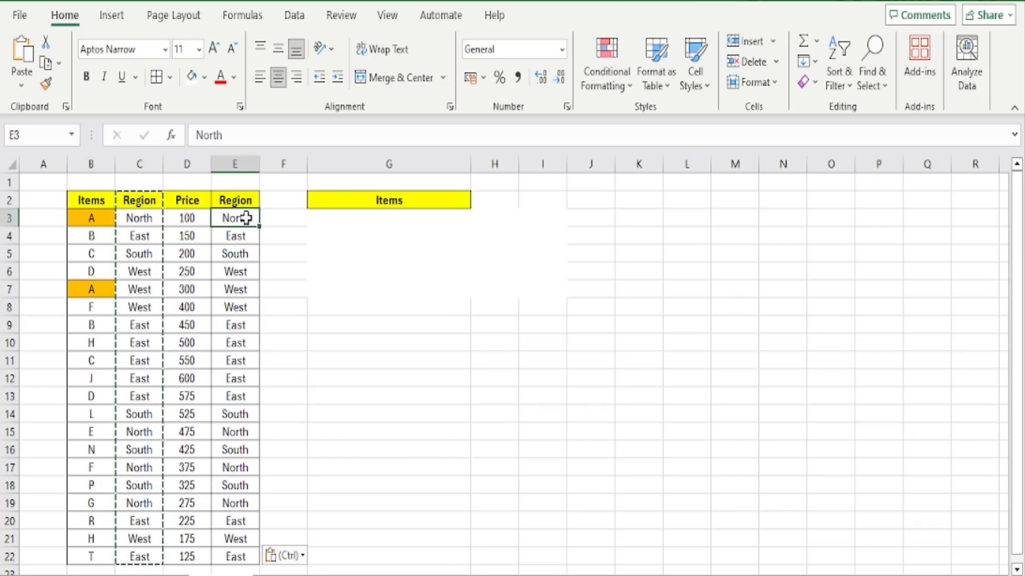
{"action": "left_click", "coordinate": [87, 253]}
{"action": "left_click", "coordinate": [202, 255]}
{"action": "left_click", "coordinate": [263, 253]}
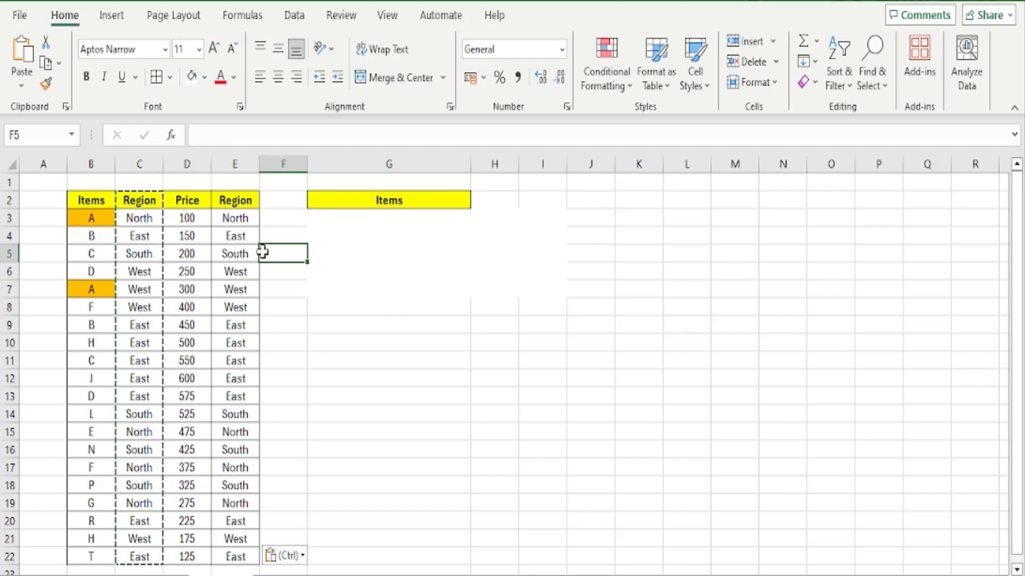
Step: In cell G3, extract the unique columns of the table with =UNIQUE(B3:E22,TRUE)
{"action": "left_click", "coordinate": [368, 218]}
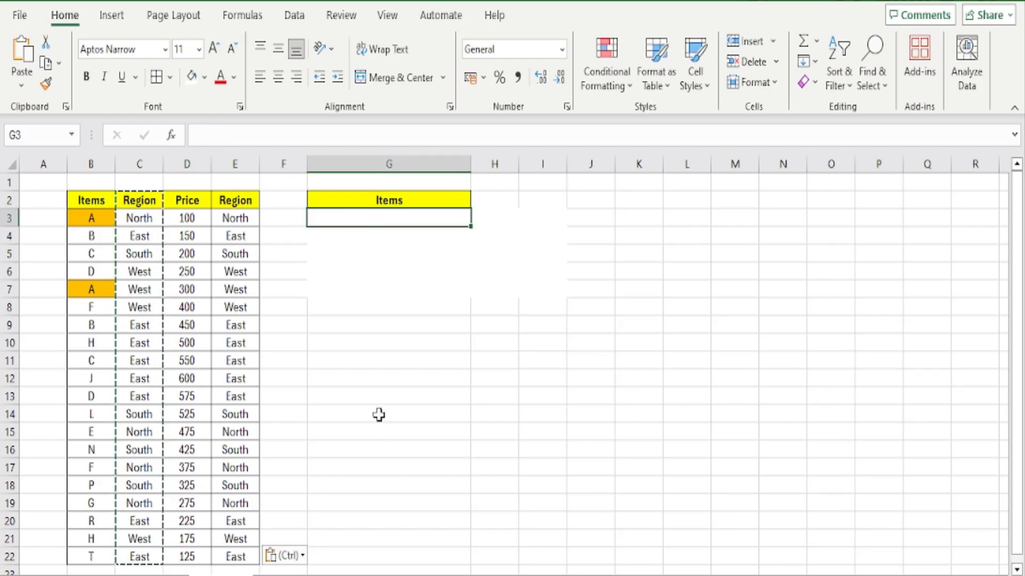
{"action": "key", "text": "Escape"}
{"action": "type", "text": "=UNI"}
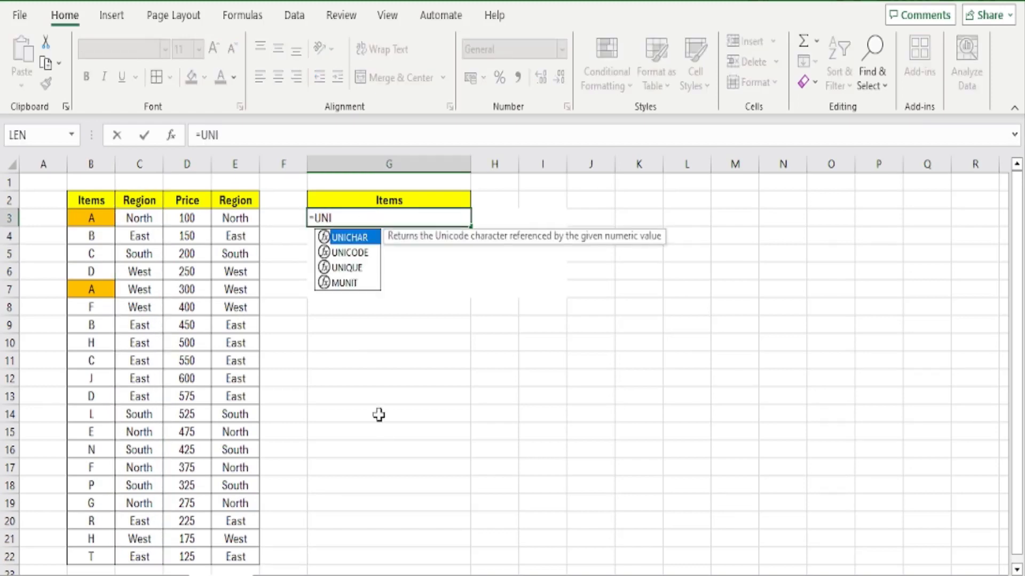
{"action": "type", "text": "QUE("}
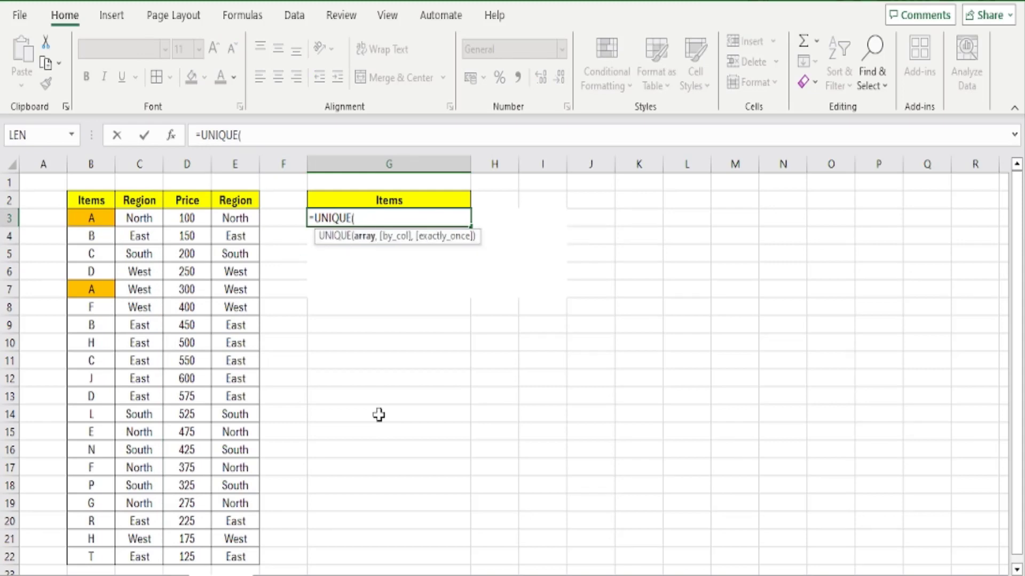
{"action": "left_click_drag", "start_coordinate": [90, 214], "coordinate": [248, 556]}
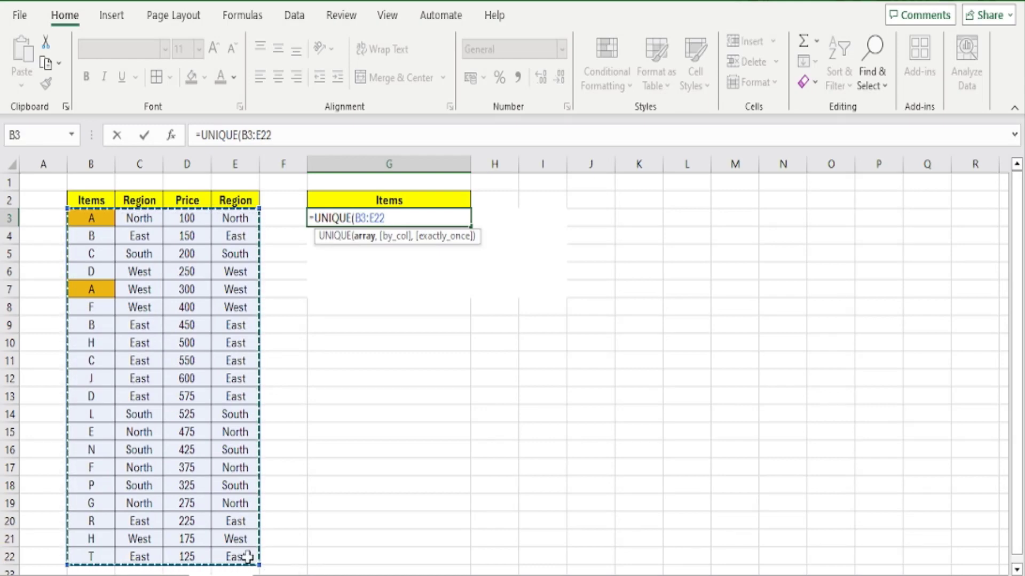
{"action": "type", "text": ","}
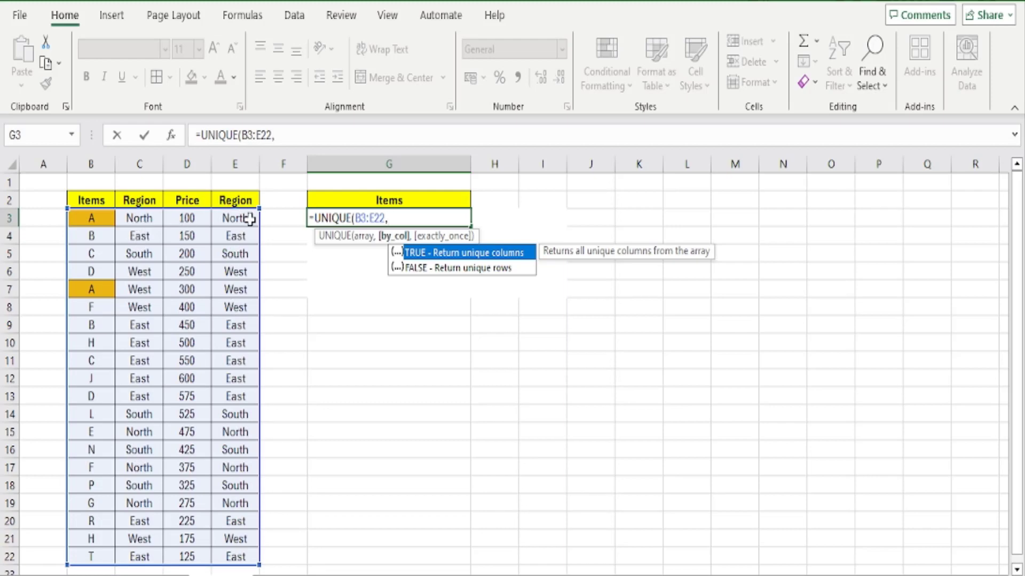
{"action": "left_click", "coordinate": [458, 254]}
{"action": "double_click", "coordinate": [458, 255]}
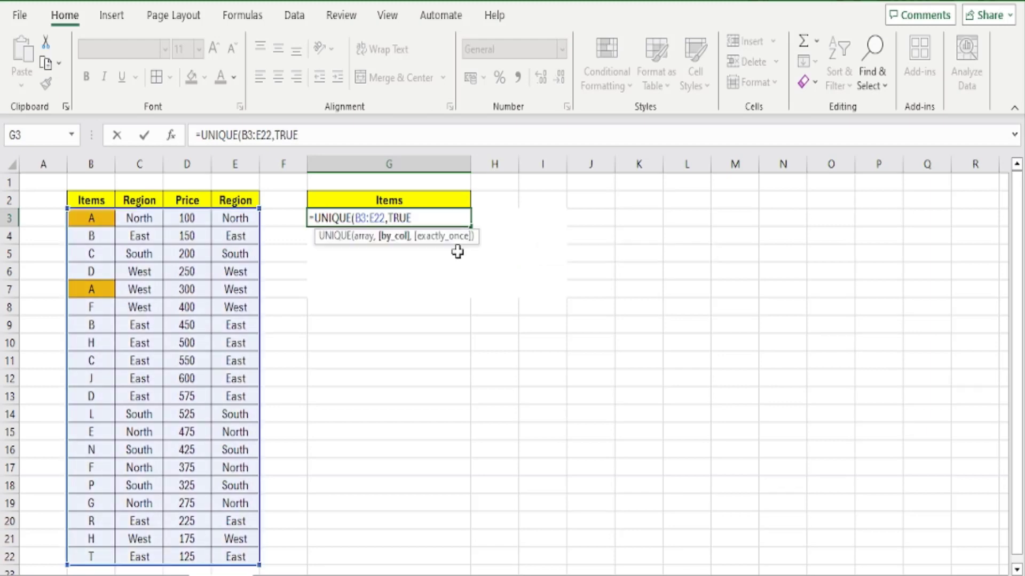
{"action": "type", "text": ")"}
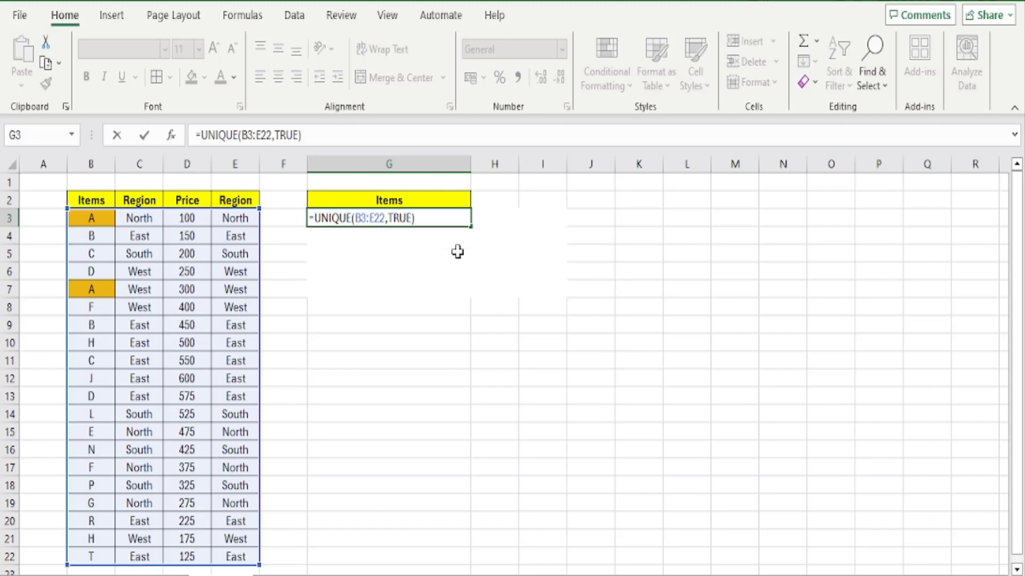
{"action": "key", "text": "Return"}
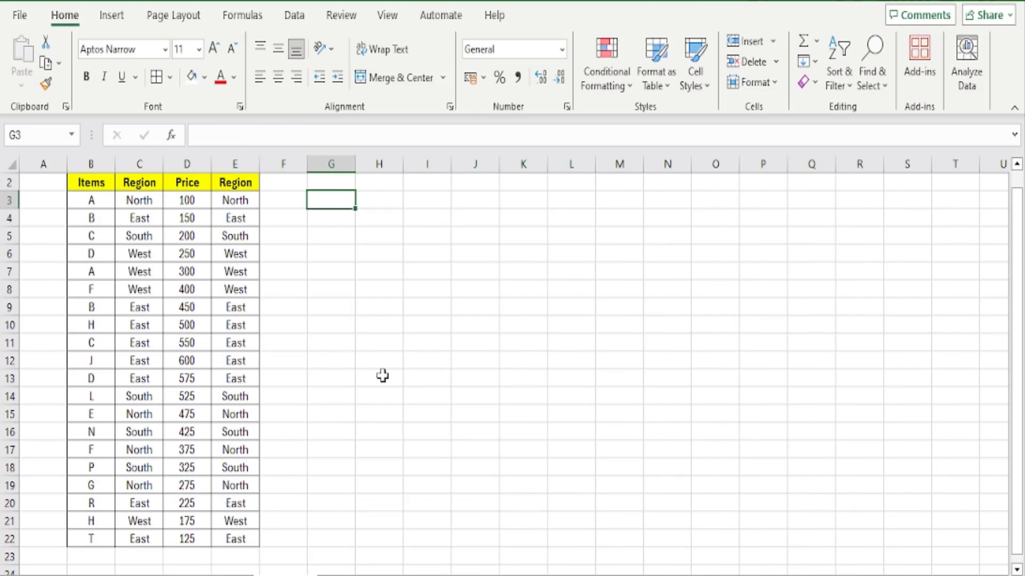
Step: On the sheet without the list header, extract the distinct items in cell G3 with =UNIQUE(B3:B22) and select the result's first cell
{"action": "type", "text": "=UNIQUE("}
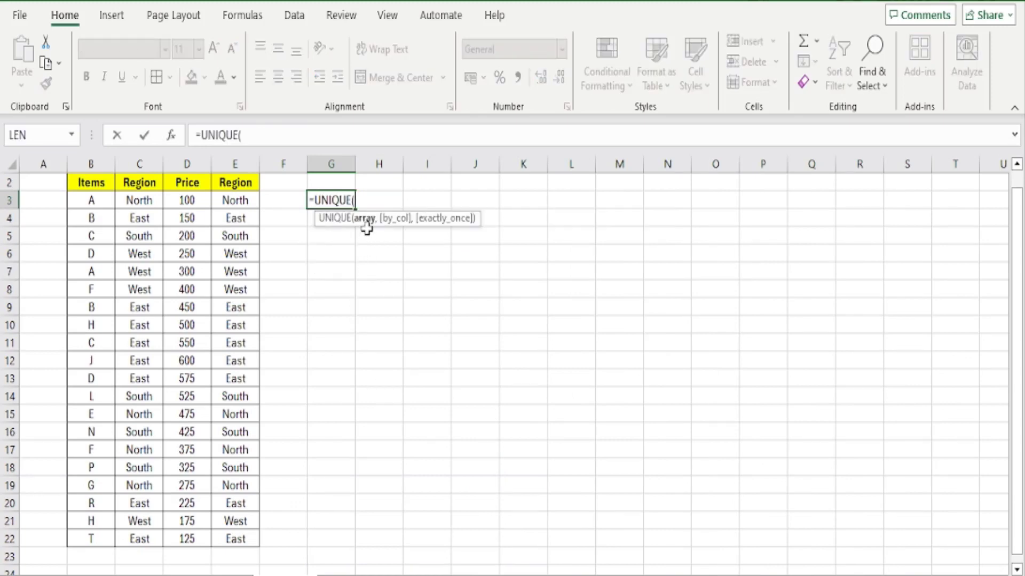
{"action": "left_click_drag", "start_coordinate": [86, 200], "coordinate": [109, 538]}
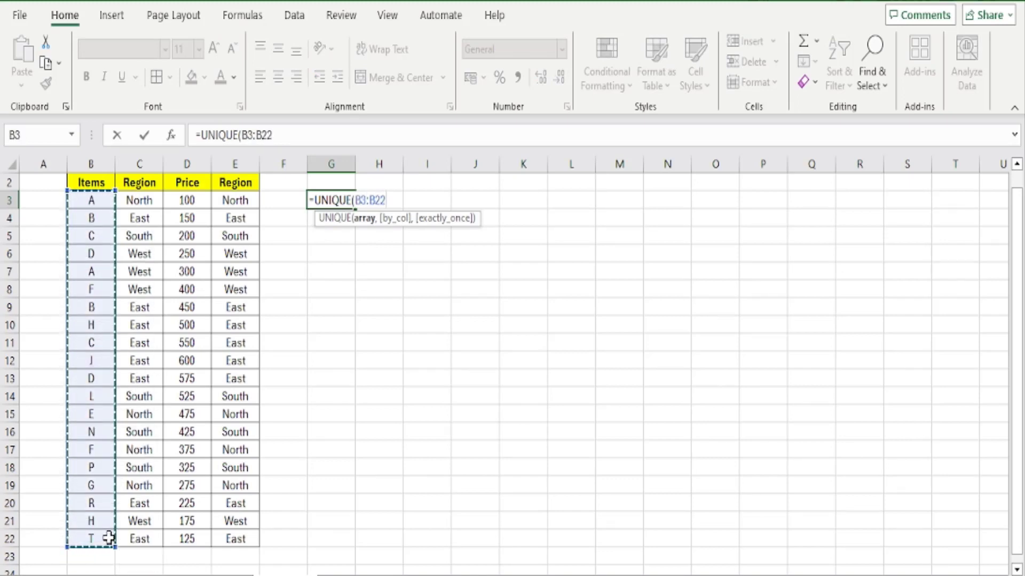
{"action": "type", "text": ")"}
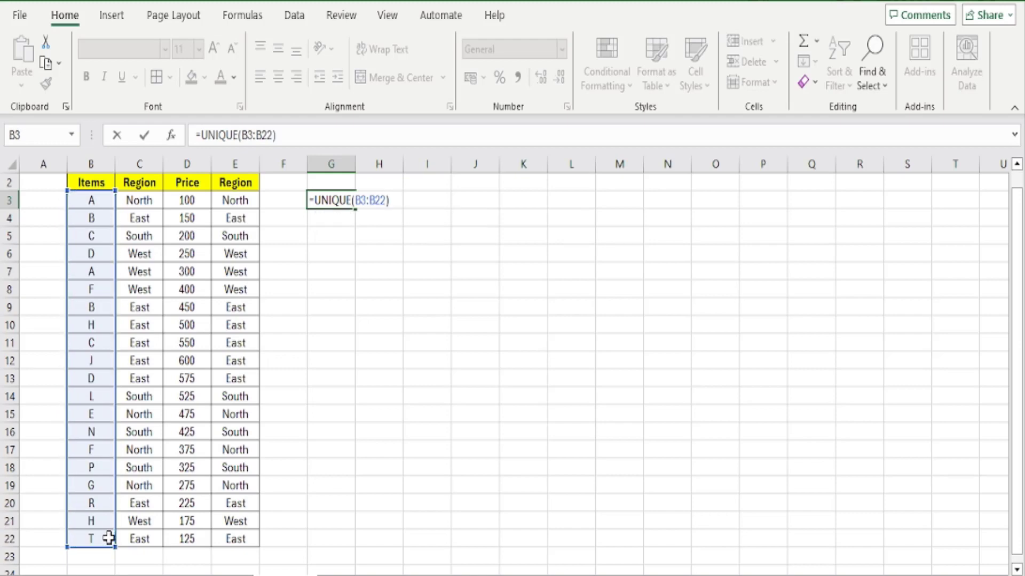
{"action": "key", "text": "Return"}
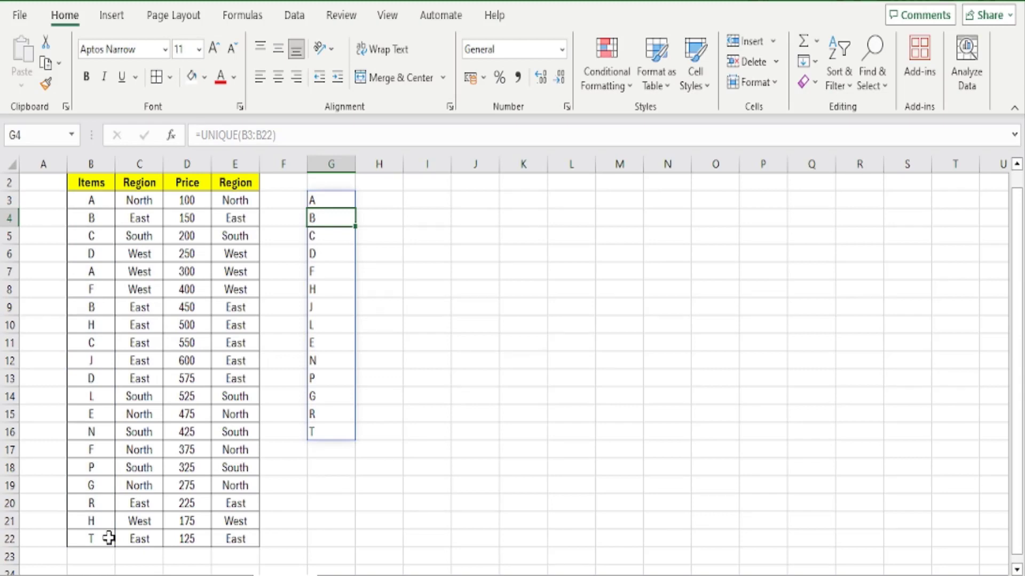
{"action": "left_click_drag", "start_coordinate": [339, 201], "coordinate": [334, 434]}
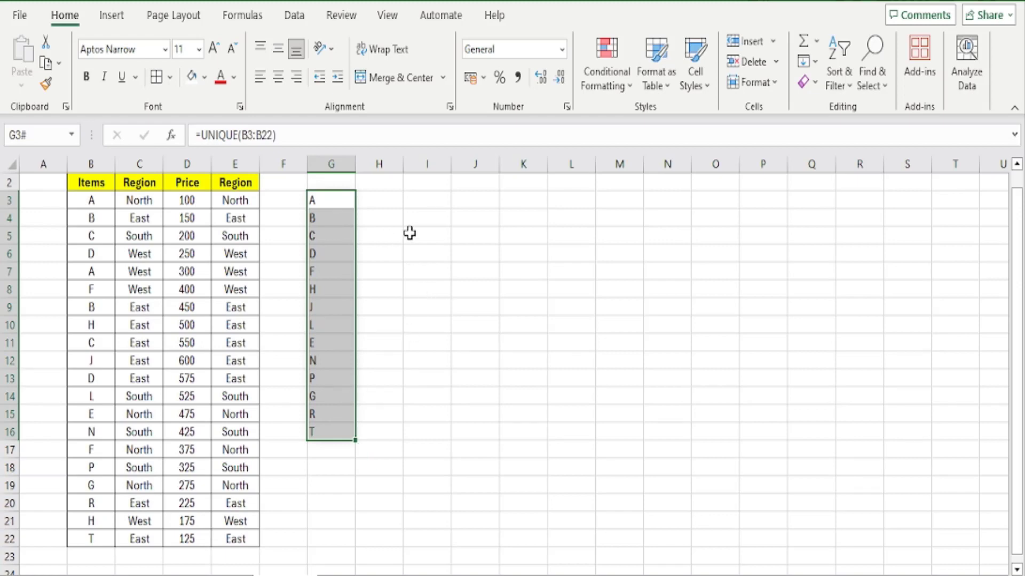
{"action": "left_click", "coordinate": [326, 199]}
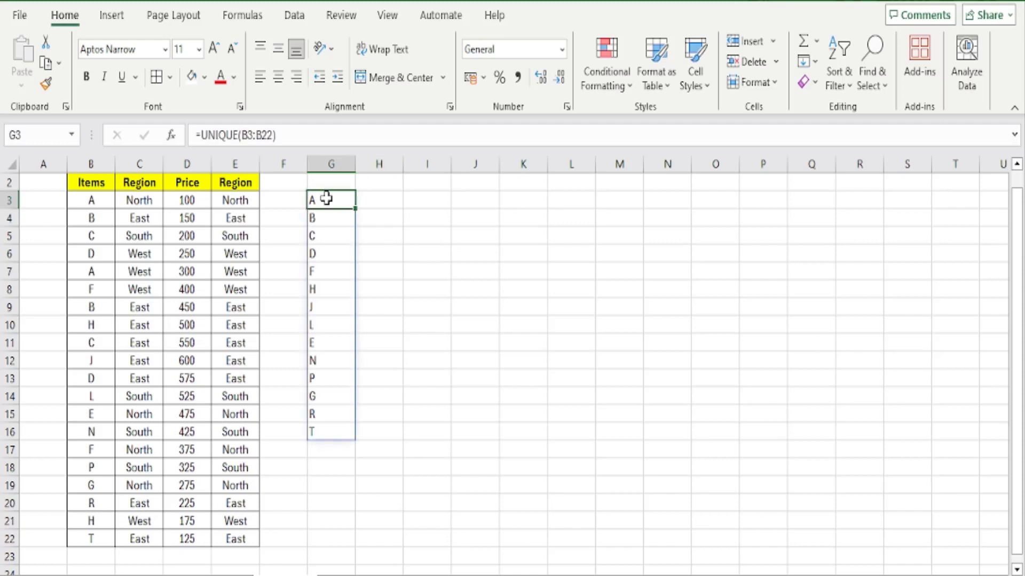
Step: Try counting the distinct items in cell G3 with =COUNTA(UNIQUE(B3:B22)) and undo the change
{"action": "double_click", "coordinate": [326, 199]}
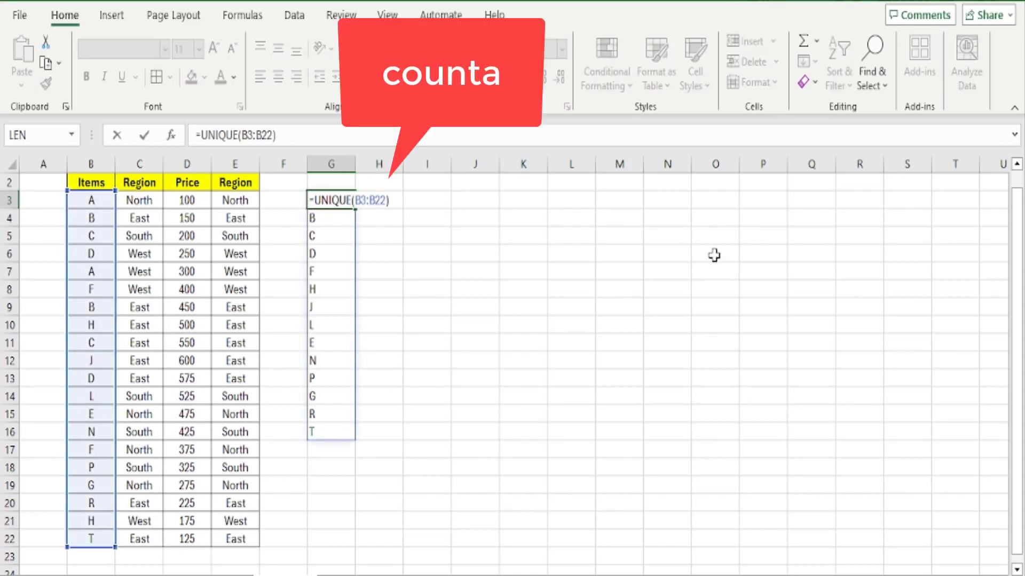
{"action": "type", "text": "COUNTA"}
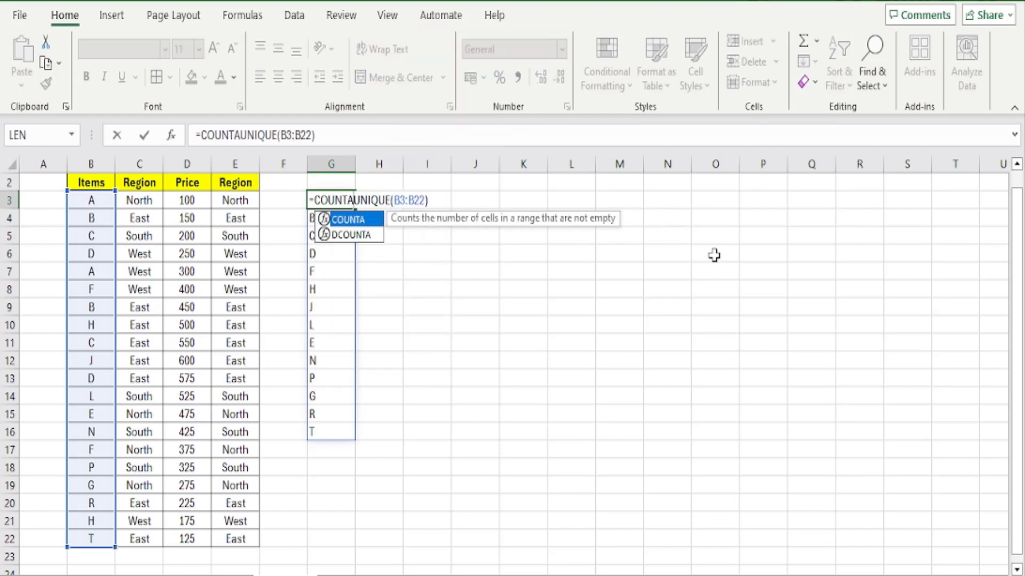
{"action": "type", "text": "("}
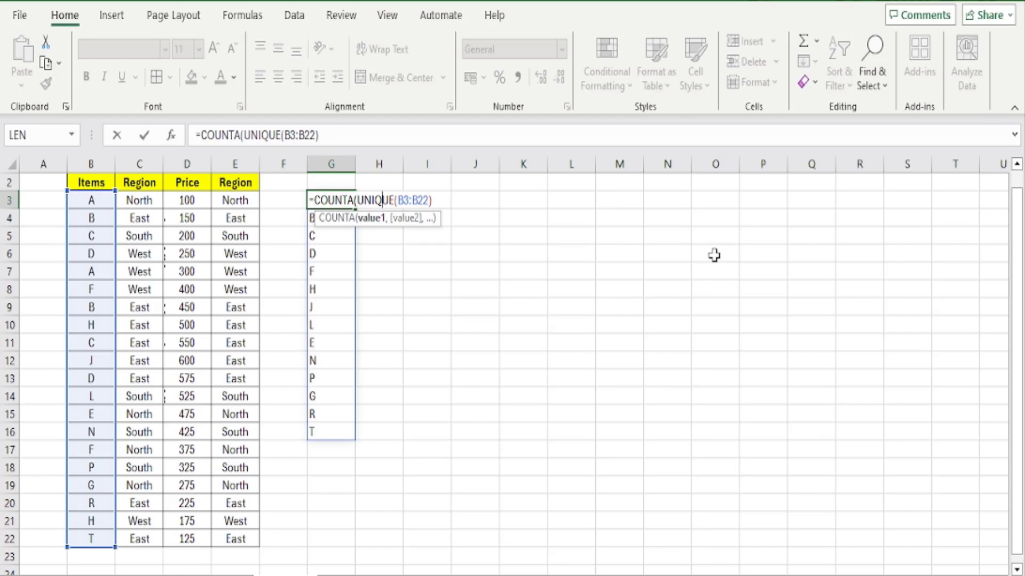
{"action": "key", "text": "Right"}
{"action": "key", "text": "Right"}
{"action": "key", "text": "Right"}
{"action": "key", "text": "Right"}
{"action": "key", "text": "Right"}
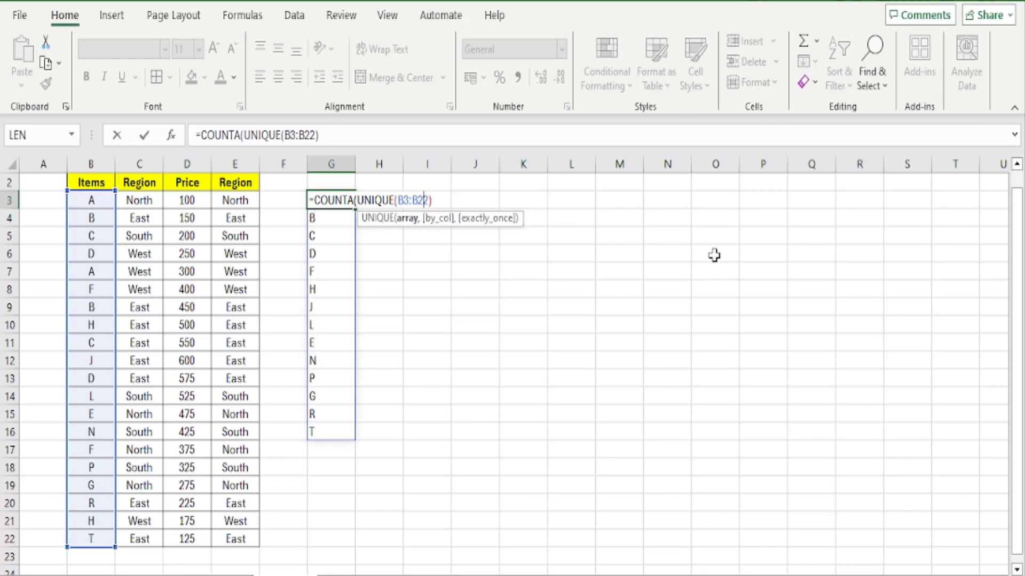
{"action": "key", "text": "Right"}
{"action": "key", "text": "Right"}
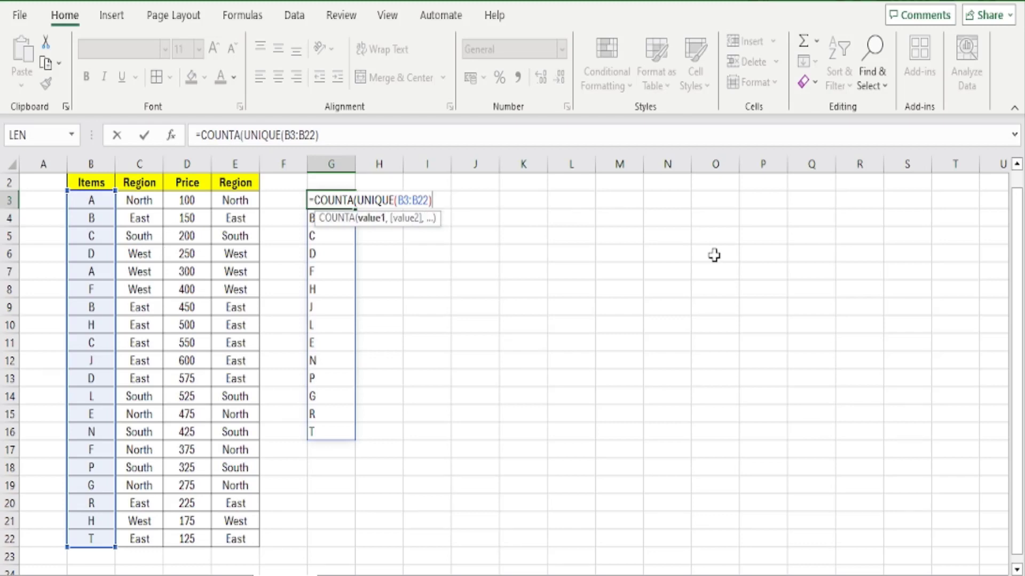
{"action": "type", "text": ")"}
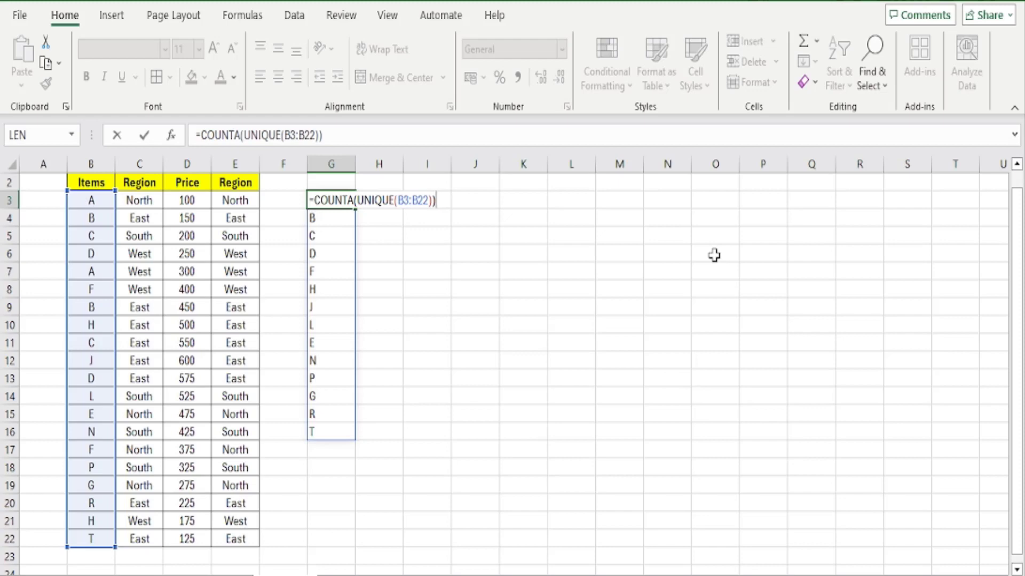
{"action": "key", "text": "Return"}
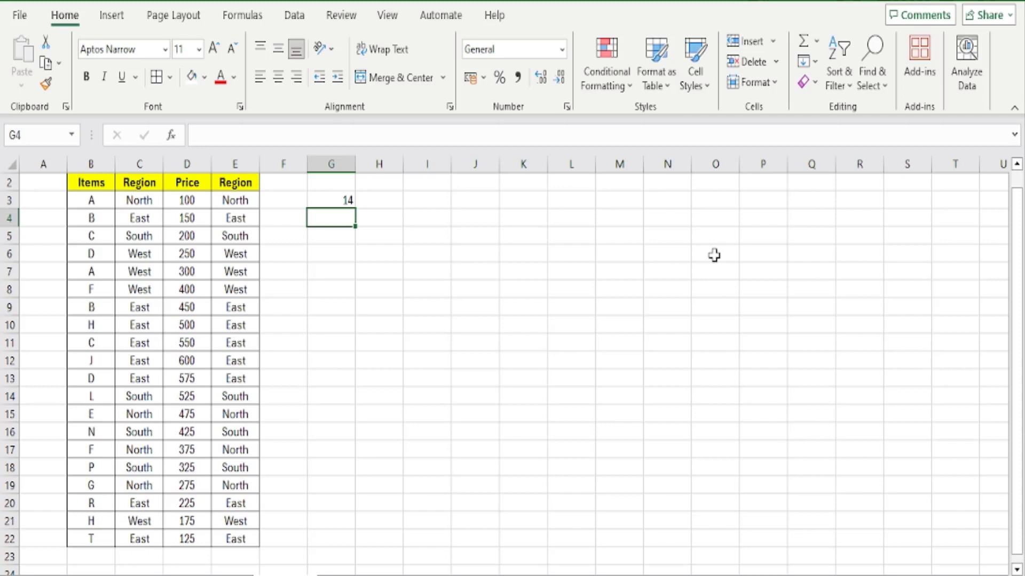
{"action": "key", "text": "ctrl+z"}
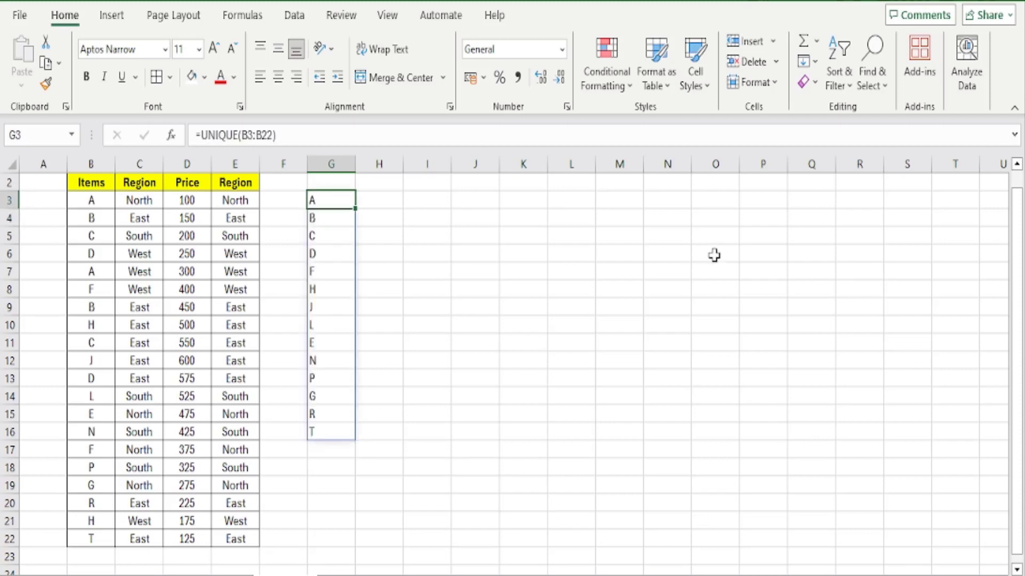
Step: With the extracted list G3:G16 selected, wrap its formula in COUNTA to make =COUNTA(UNIQUE(B3:B22))
{"action": "left_click_drag", "start_coordinate": [334, 200], "coordinate": [341, 434]}
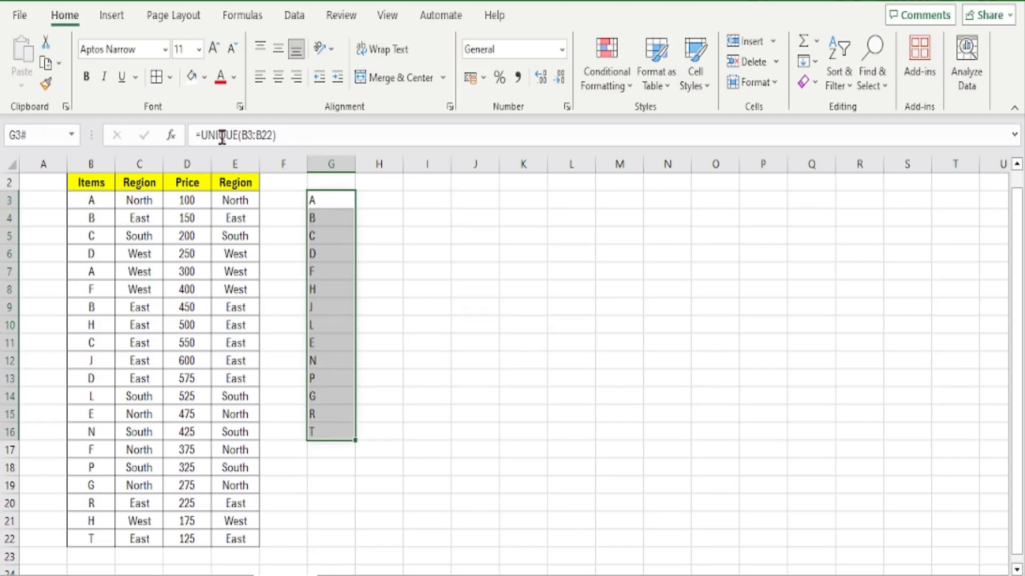
{"action": "left_click", "coordinate": [200, 135]}
{"action": "type", "text": "COU"}
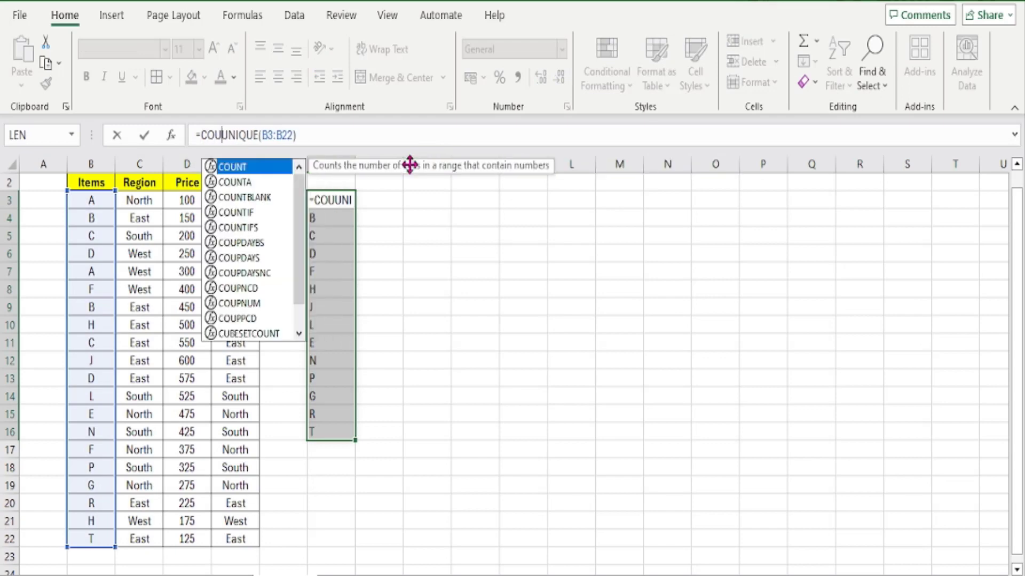
{"action": "type", "text": "NTA("}
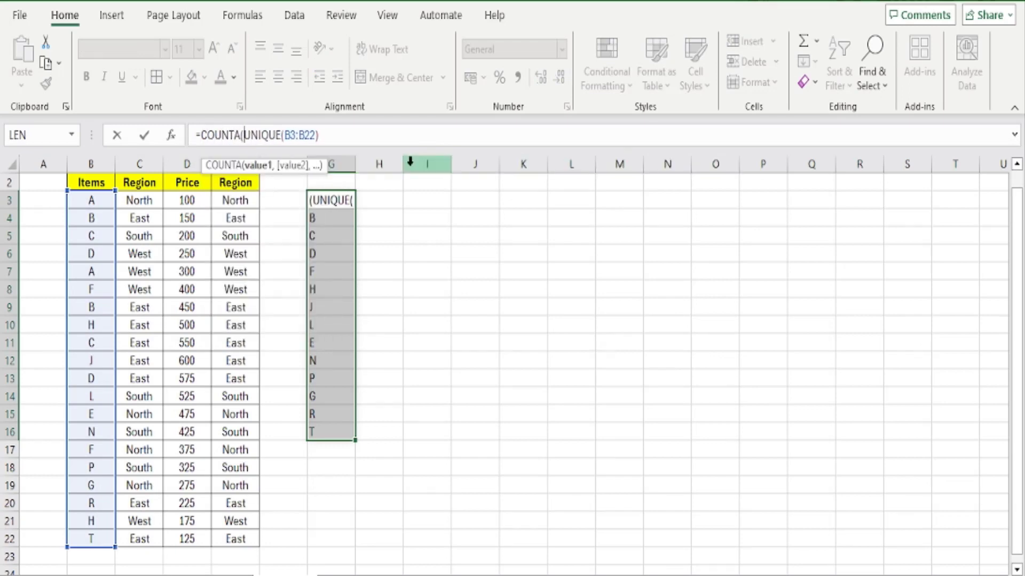
{"action": "key", "text": "Right"}
{"action": "key", "text": "Right"}
{"action": "key", "text": "Right"}
{"action": "key", "text": "Right"}
{"action": "key", "text": "Right"}
{"action": "key", "text": "Right"}
{"action": "key", "text": "Right"}
{"action": "key", "text": "Right"}
{"action": "key", "text": "Right"}
{"action": "key", "text": "Right"}
{"action": "key", "text": "Right"}
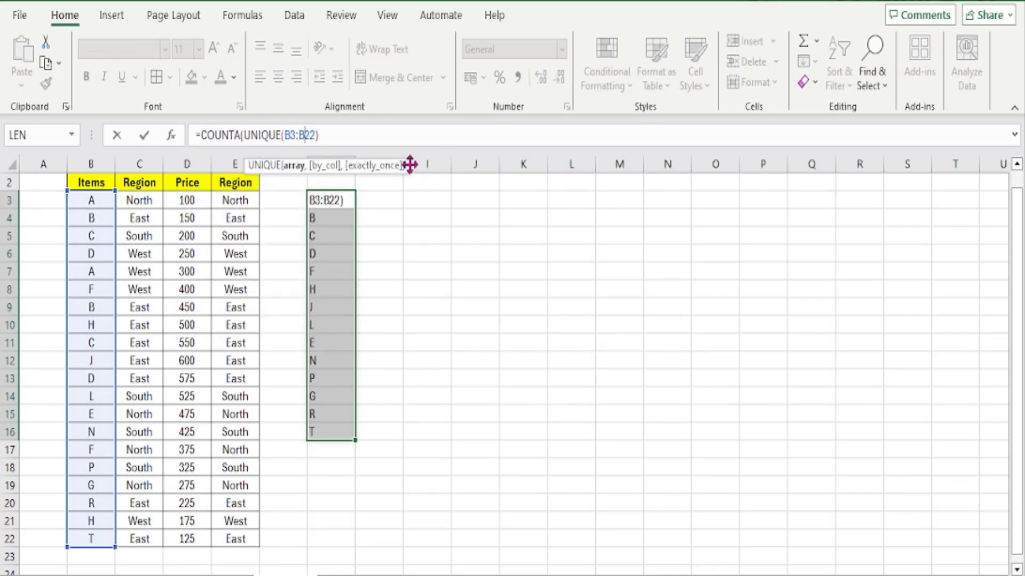
{"action": "key", "text": "Right"}
{"action": "key", "text": "Right"}
{"action": "key", "text": "Right"}
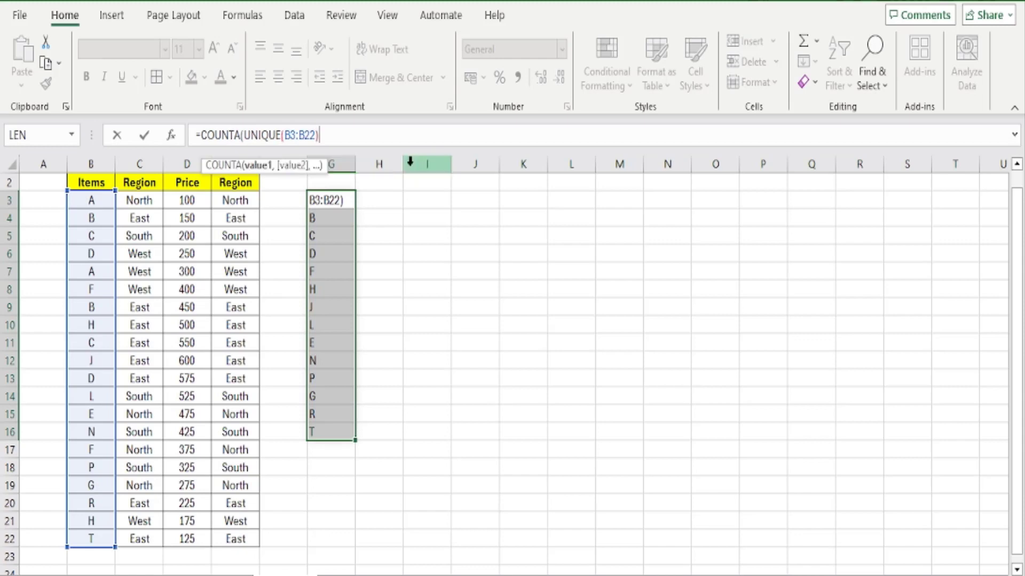
{"action": "type", "text": ")"}
{"action": "key", "text": "Return"}
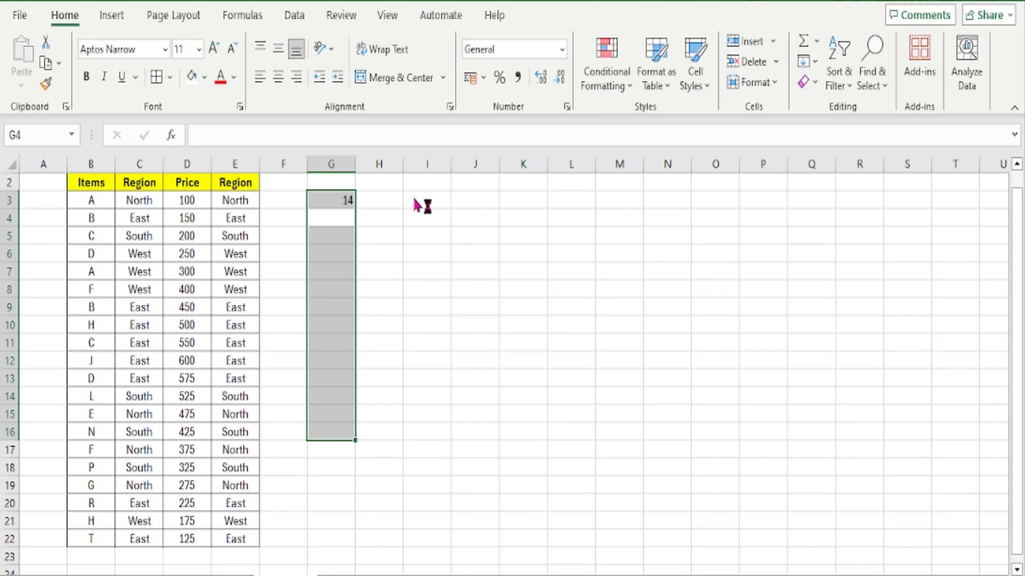
Step: Close the Help pane and restore the distinct item list in G3 as =UNIQUE(B3:B22)
{"action": "key", "text": "F1"}
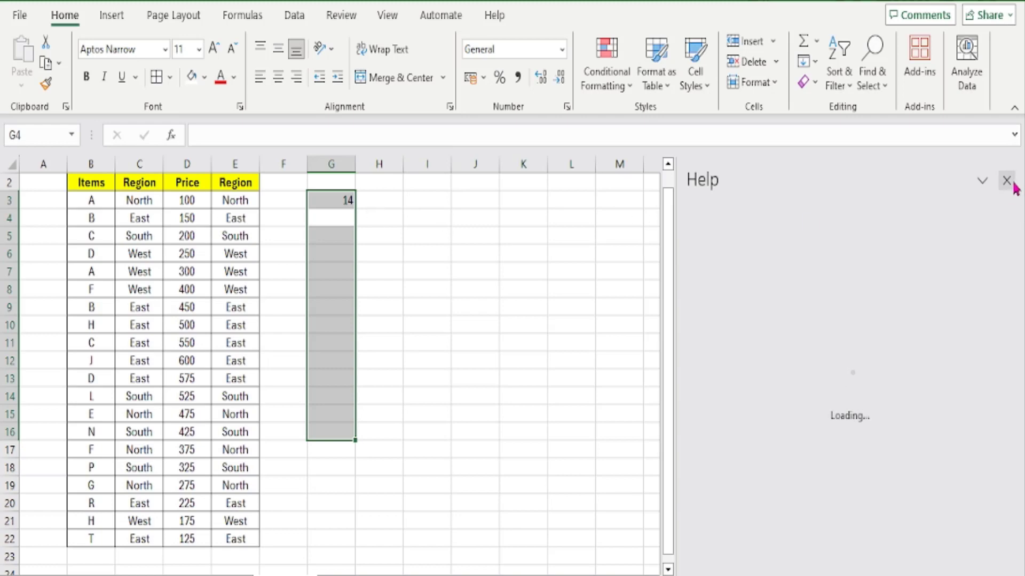
{"action": "left_click", "coordinate": [1007, 180]}
{"action": "type", "text": "=UNIQUE(B3:B22)"}
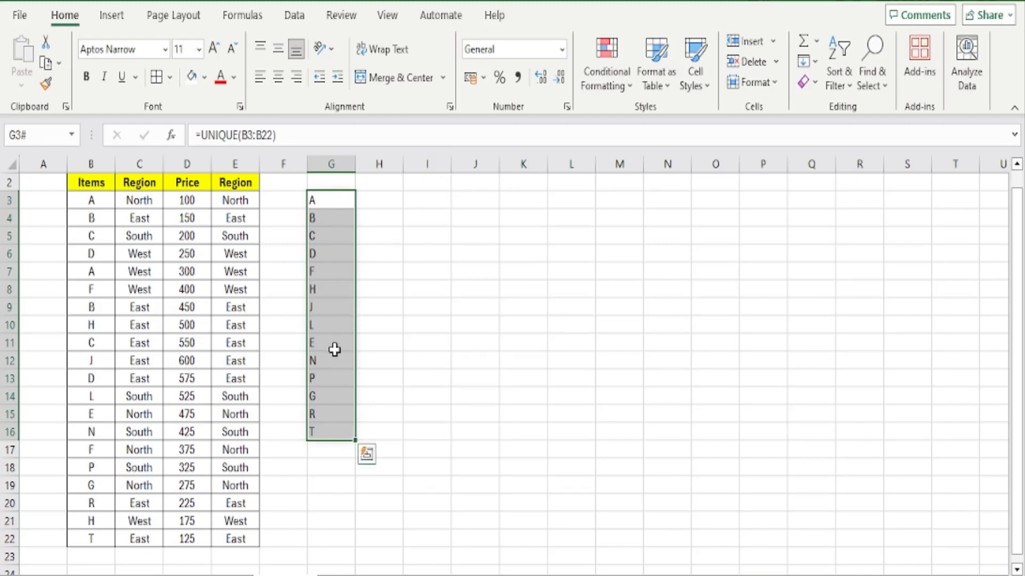
Step: Sort the distinct items in cell G3 by wrapping the formula in SORT, giving =SORT(UNIQUE(B3:B22))
{"action": "left_click", "coordinate": [324, 198]}
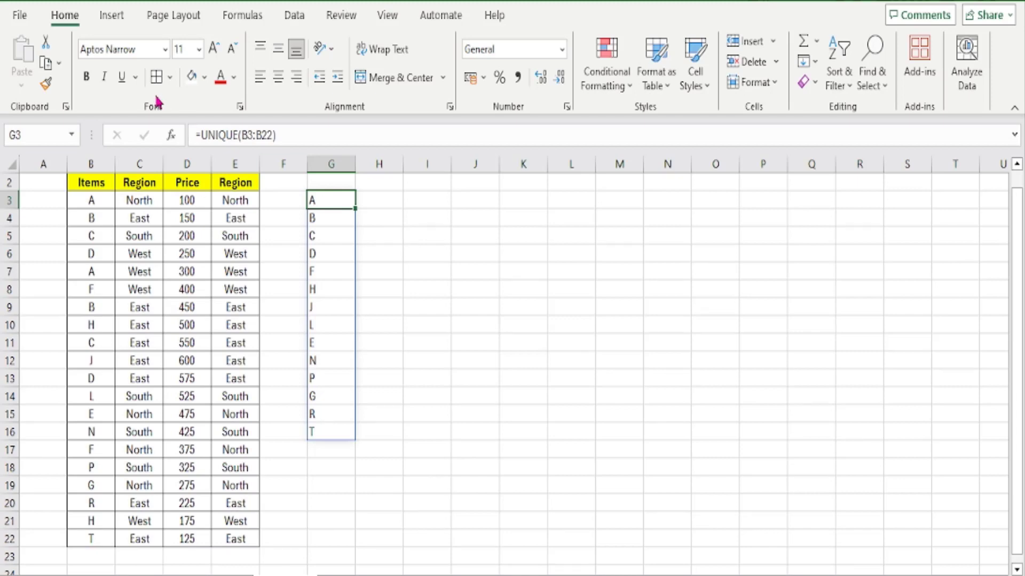
{"action": "left_click", "coordinate": [202, 135]}
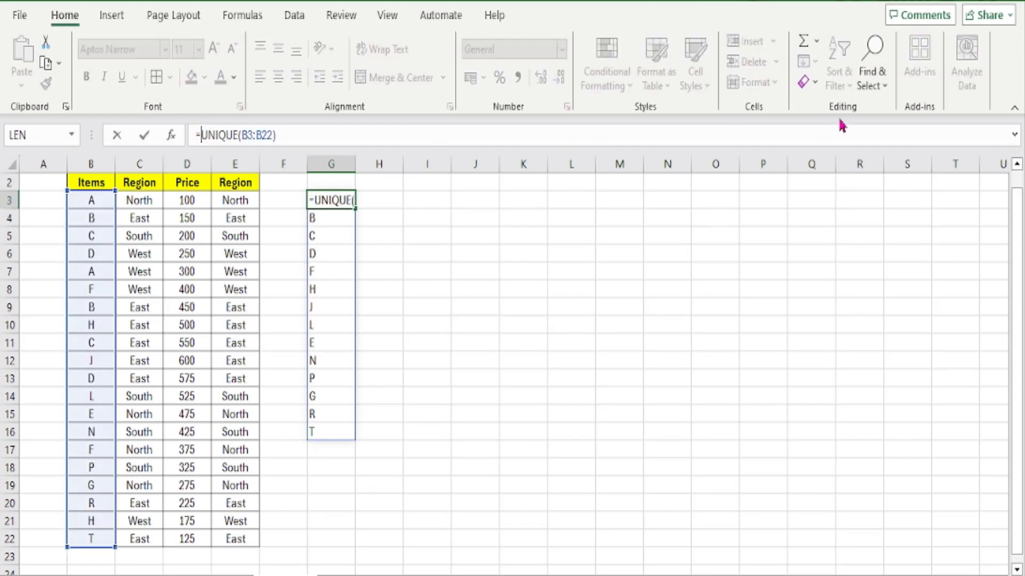
{"action": "type", "text": "SORT("}
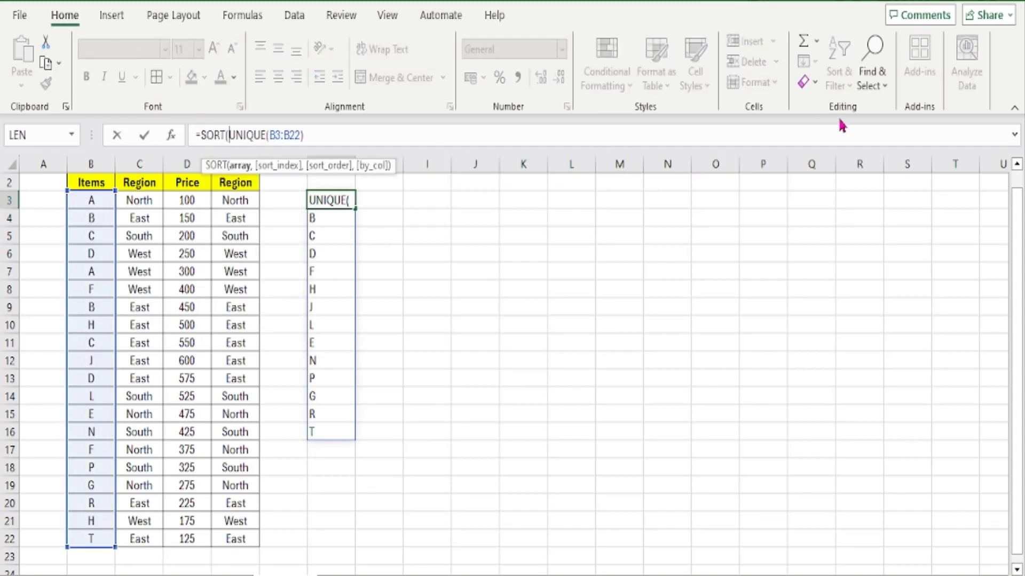
{"action": "key", "text": "Right"}
{"action": "key", "text": "Right"}
{"action": "key", "text": "Right"}
{"action": "key", "text": "Right"}
{"action": "key", "text": "Right"}
{"action": "key", "text": "Right"}
{"action": "key", "text": "Right"}
{"action": "key", "text": "Right"}
{"action": "key", "text": "Right"}
{"action": "key", "text": "Right"}
{"action": "key", "text": "Right"}
{"action": "key", "text": "Right"}
{"action": "key", "text": "Right"}
{"action": "key", "text": "Right"}
{"action": "type", "text": ")"}
{"action": "key", "text": "Return"}
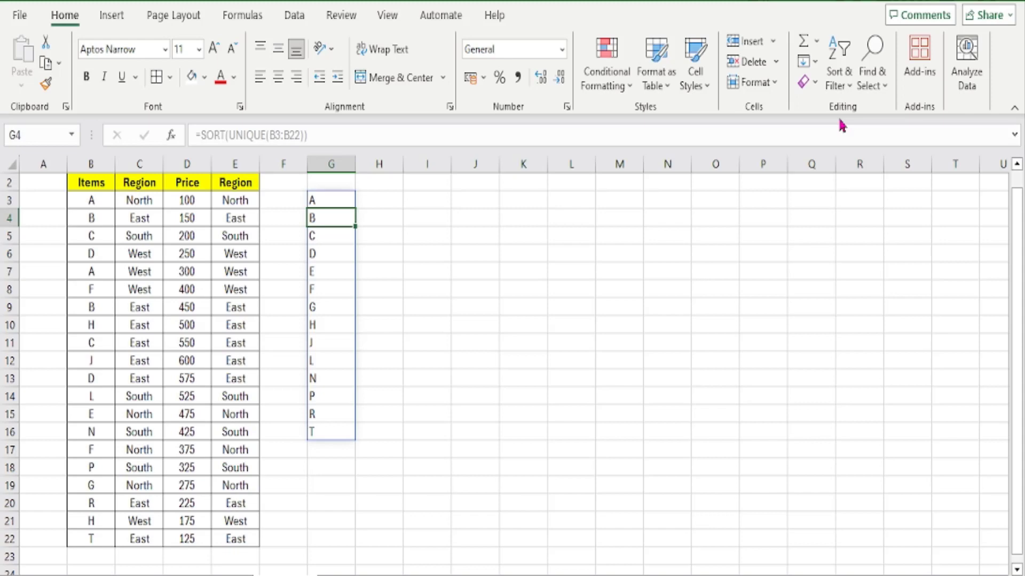
Step: In cell I3, extract the unique column headers of the table with =UNIQUE(B2:E2,TRUE)
{"action": "left_click", "coordinate": [434, 204]}
{"action": "type", "text": "="}
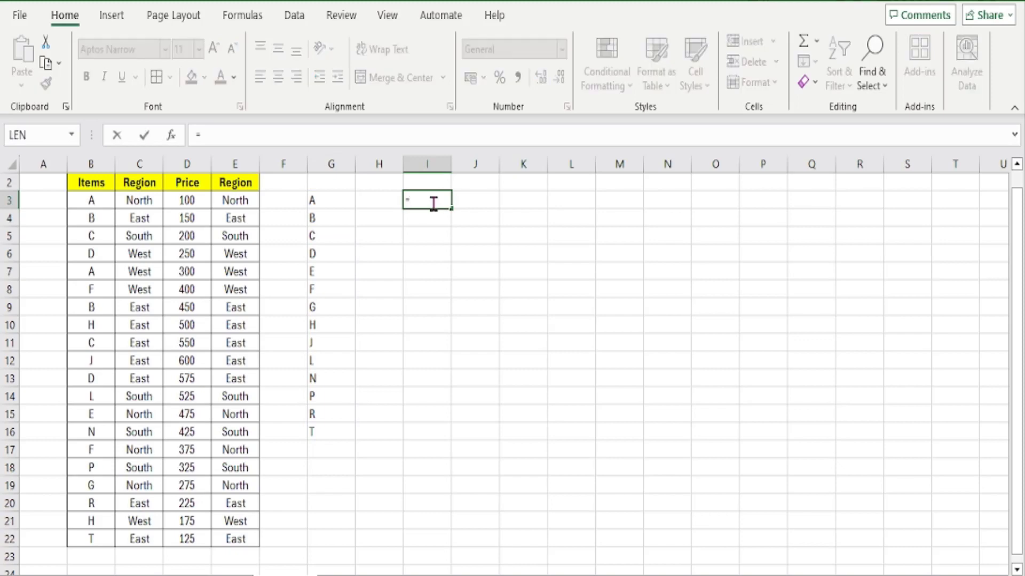
{"action": "type", "text": "UNIQU"}
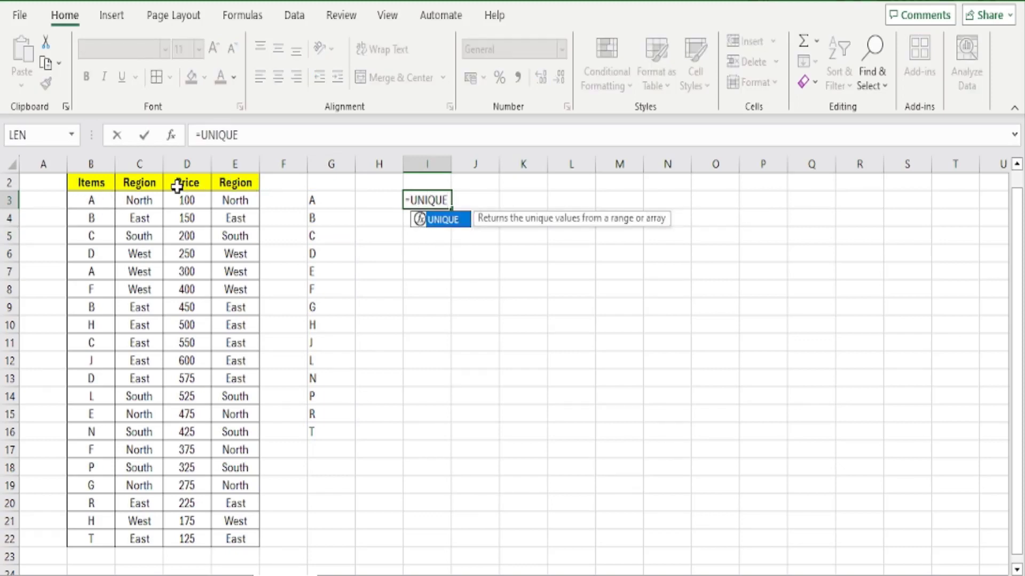
{"action": "type", "text": "E("}
{"action": "left_click_drag", "start_coordinate": [101, 183], "coordinate": [250, 177]}
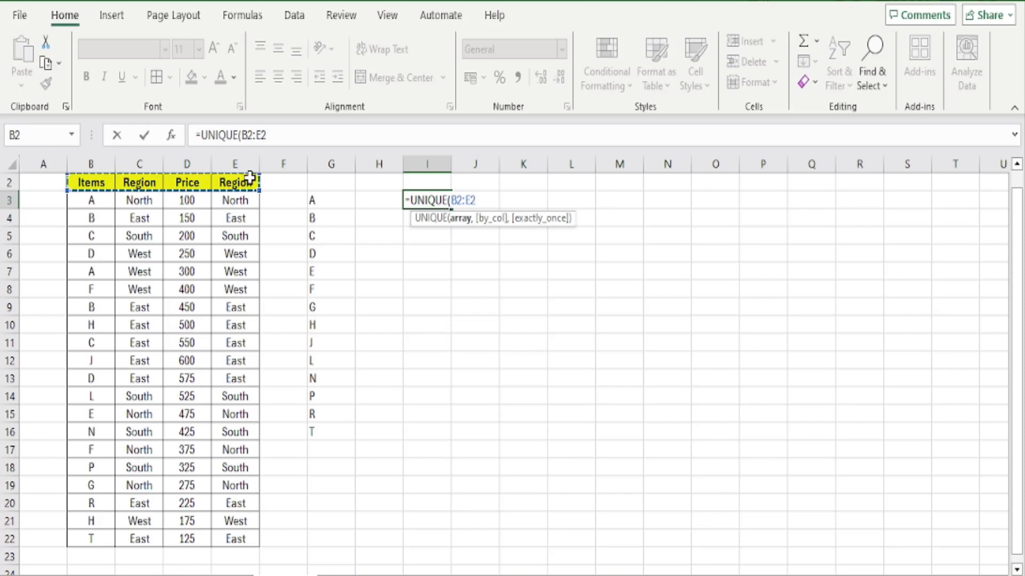
{"action": "type", "text": ","}
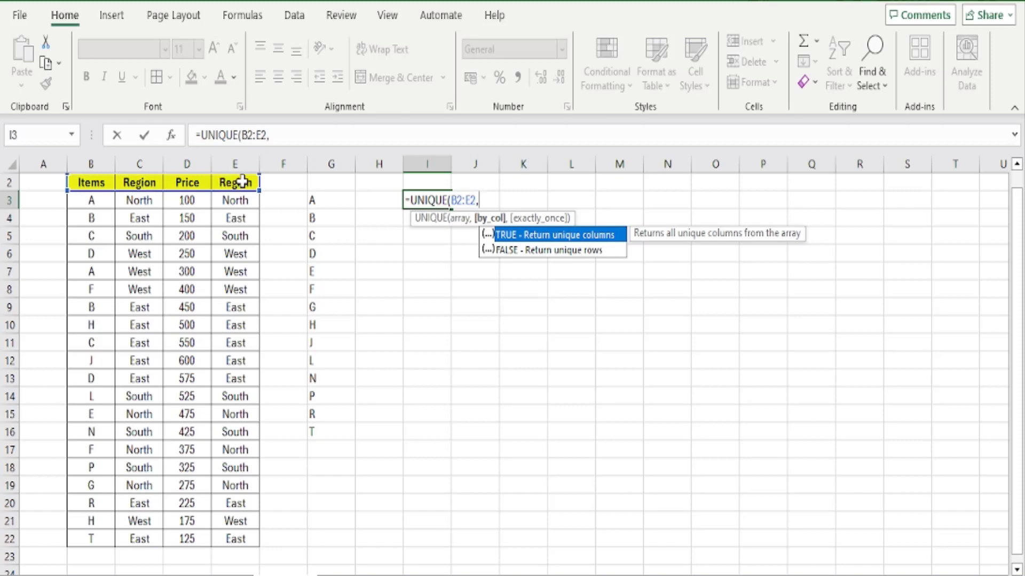
{"action": "double_click", "coordinate": [552, 235]}
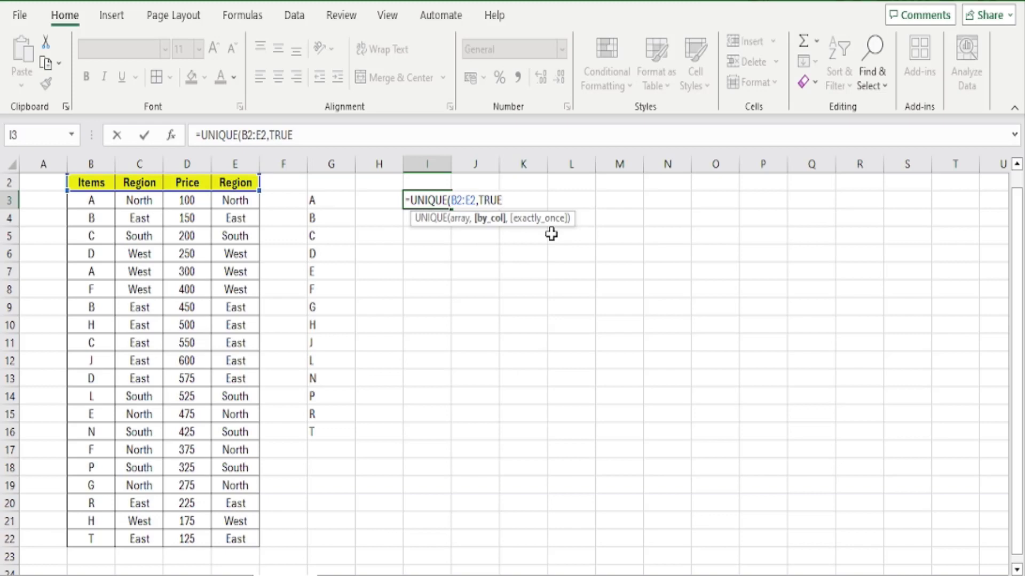
{"action": "key", "text": "Return"}
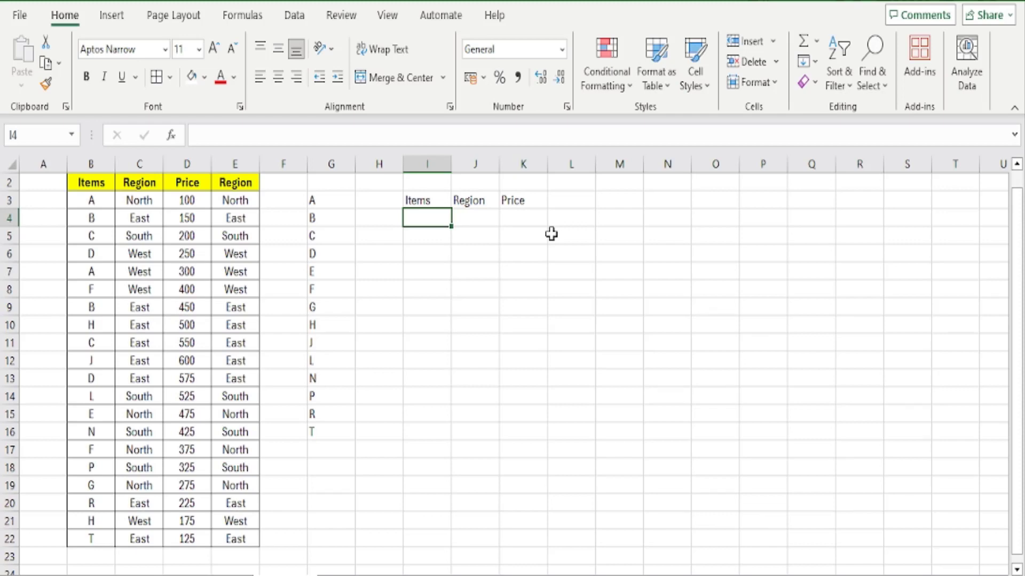
Step: Turn the unique headers in I3 into a vertical list with =TRANSPOSE(UNIQUE(B2:E2,TRUE))
{"action": "key", "text": "Up"}
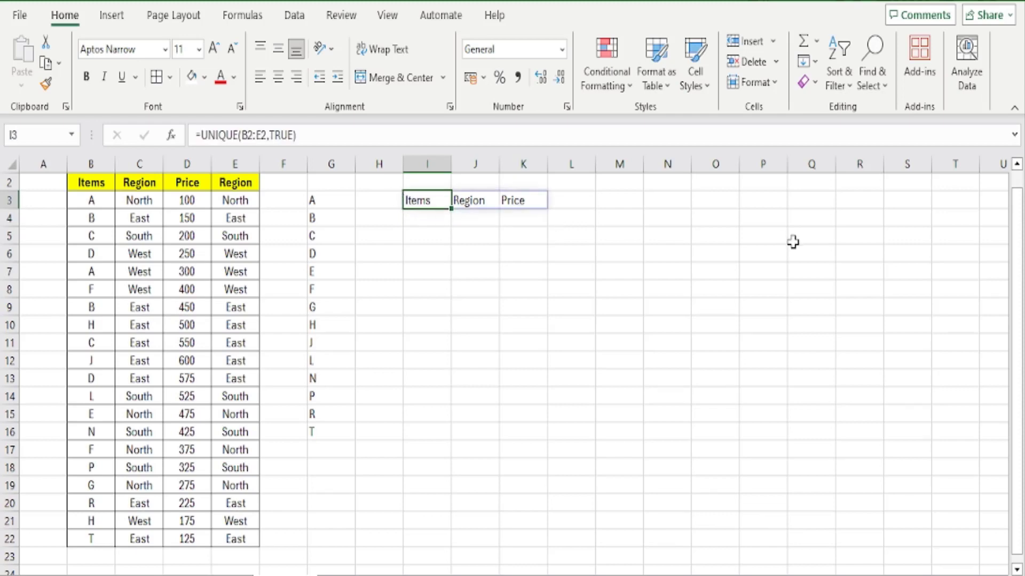
{"action": "key", "text": "F2"}
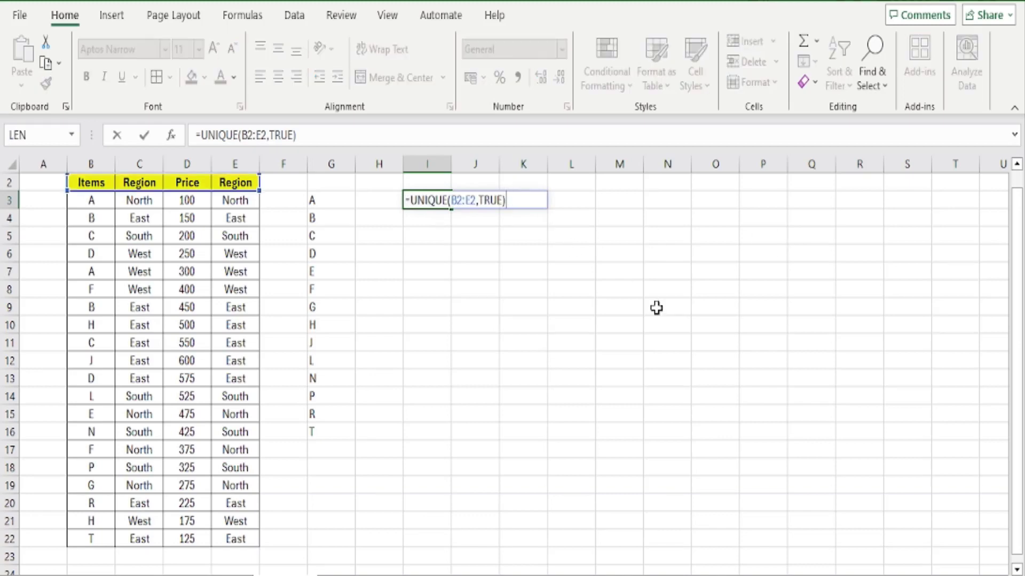
{"action": "key", "text": "Left"}
{"action": "key", "text": "Left"}
{"action": "key", "text": "Left"}
{"action": "key", "text": "Left"}
{"action": "key", "text": "Left"}
{"action": "key", "text": "Left"}
{"action": "key", "text": "Left"}
{"action": "key", "text": "Left"}
{"action": "key", "text": "Left"}
{"action": "key", "text": "Left"}
{"action": "key", "text": "Left"}
{"action": "key", "text": "Left"}
{"action": "key", "text": "Left"}
{"action": "key", "text": "Left"}
{"action": "key", "text": "Left"}
{"action": "key", "text": "Left"}
{"action": "key", "text": "Left"}
{"action": "key", "text": "Left"}
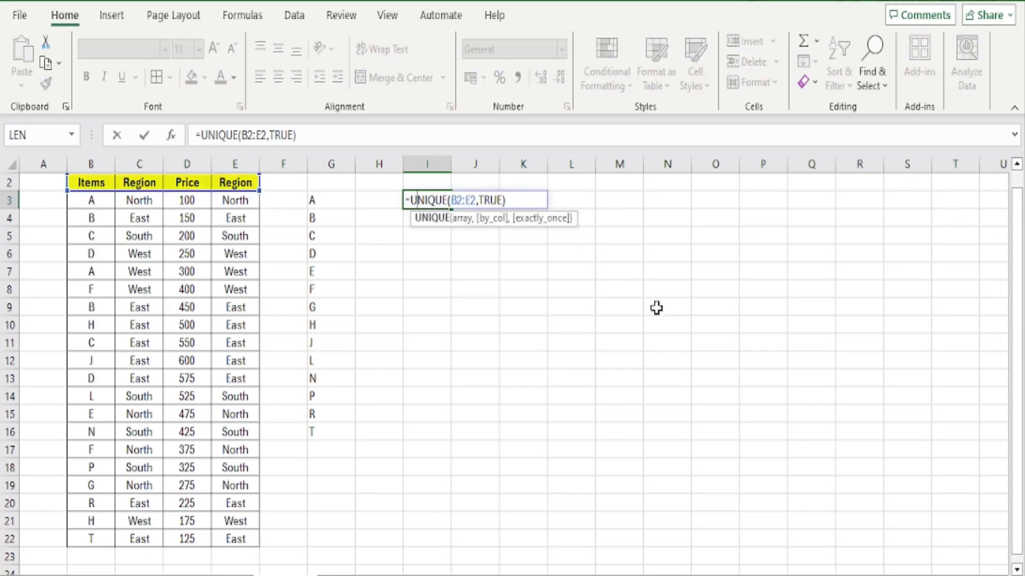
{"action": "key", "text": "Left"}
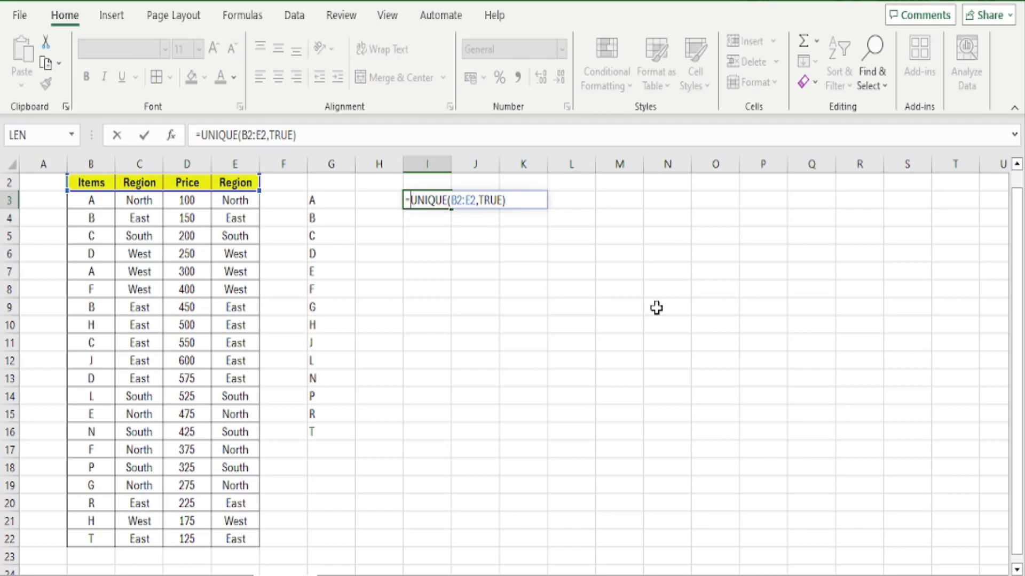
{"action": "type", "text": "TRANSPO"}
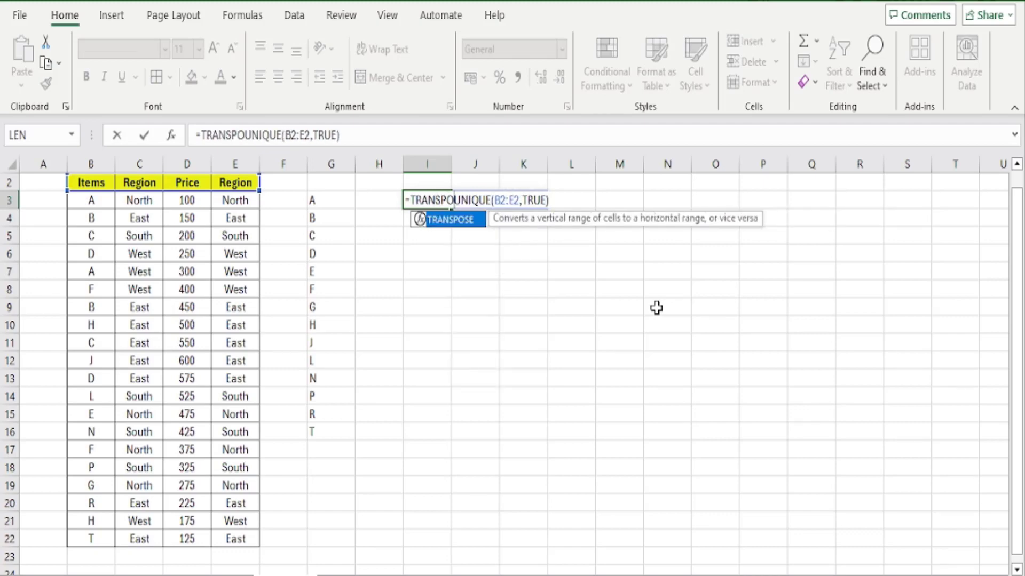
{"action": "type", "text": "SE"}
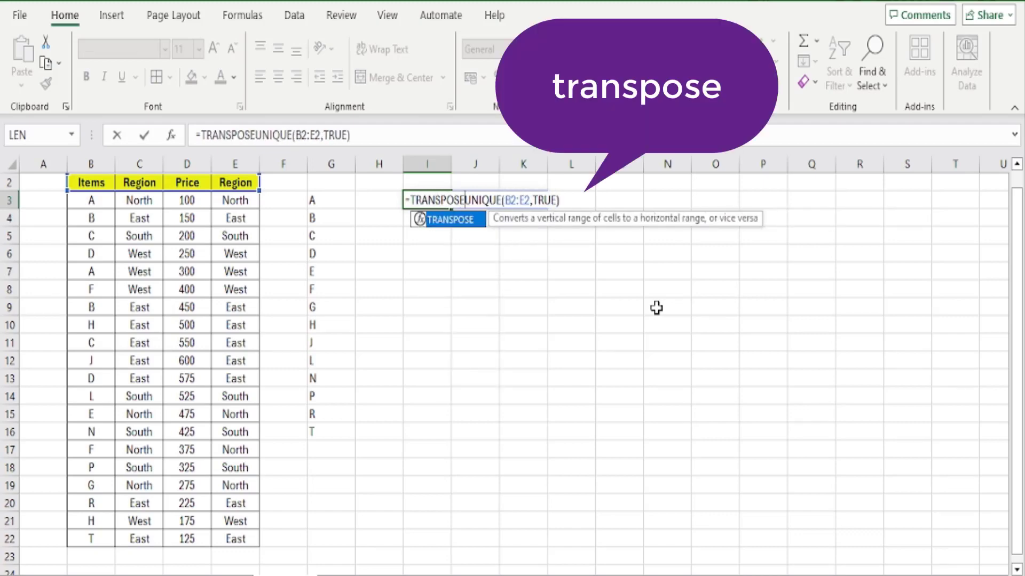
{"action": "type", "text": "("}
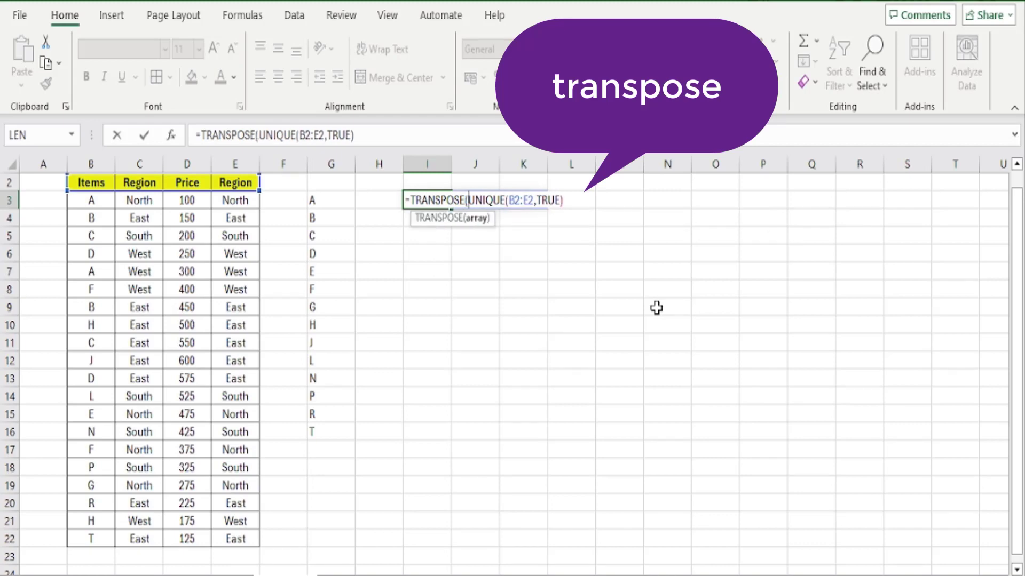
{"action": "key", "text": "Right"}
{"action": "key", "text": "Right"}
{"action": "key", "text": "Right"}
{"action": "key", "text": "Right"}
{"action": "key", "text": "Right"}
{"action": "key", "text": "Right"}
{"action": "key", "text": "Right"}
{"action": "key", "text": "Right"}
{"action": "key", "text": "Right"}
{"action": "key", "text": "Right"}
{"action": "key", "text": "Right"}
{"action": "key", "text": "Right"}
{"action": "key", "text": "Right"}
{"action": "key", "text": "Right"}
{"action": "key", "text": "Right"}
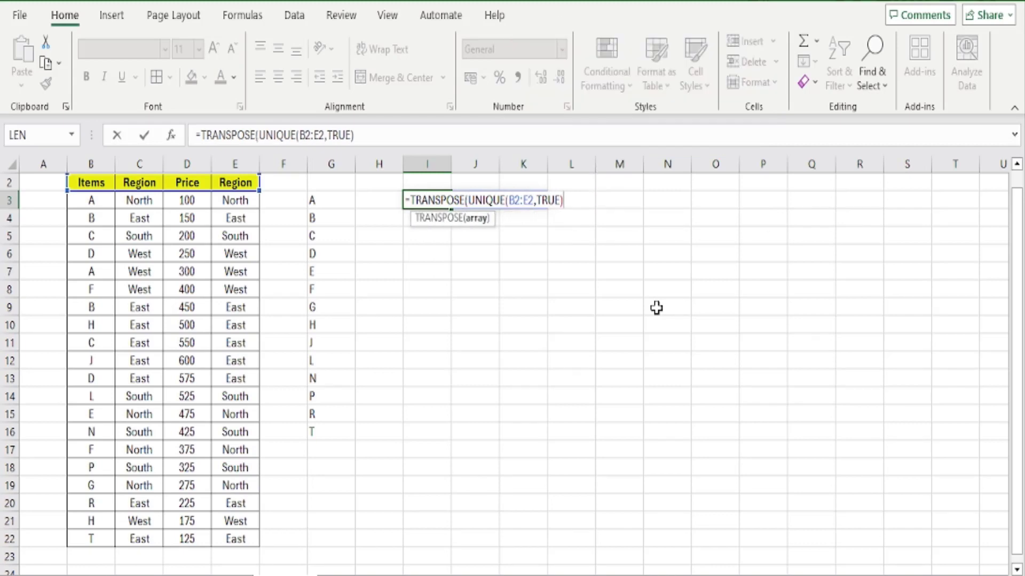
{"action": "type", "text": ")"}
{"action": "key", "text": "Return"}
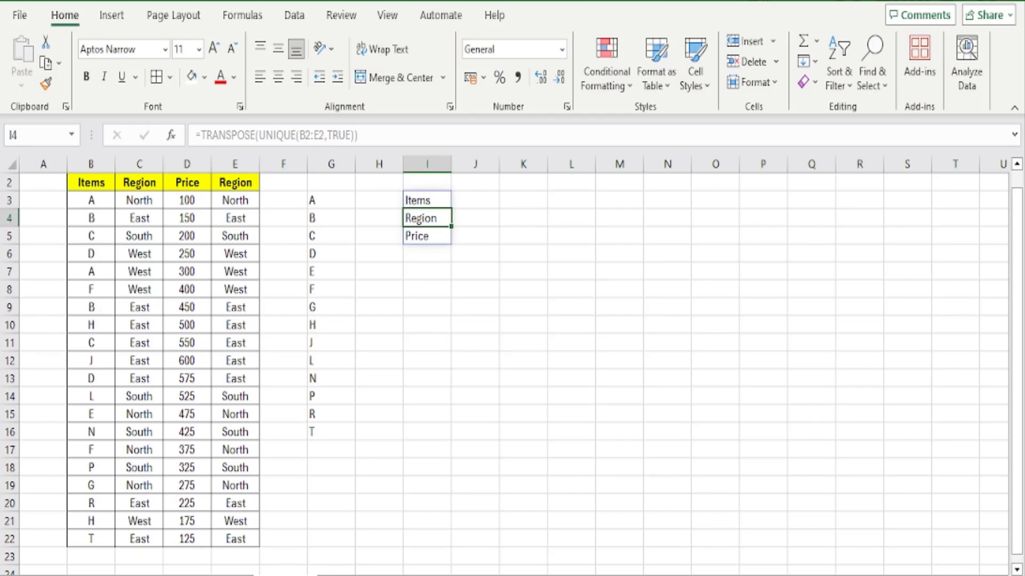
Step: Open the sheet with the Qty Sold and Amount columns and examine how the amount in F3 is calculated
{"action": "left_click", "coordinate": [344, 575]}
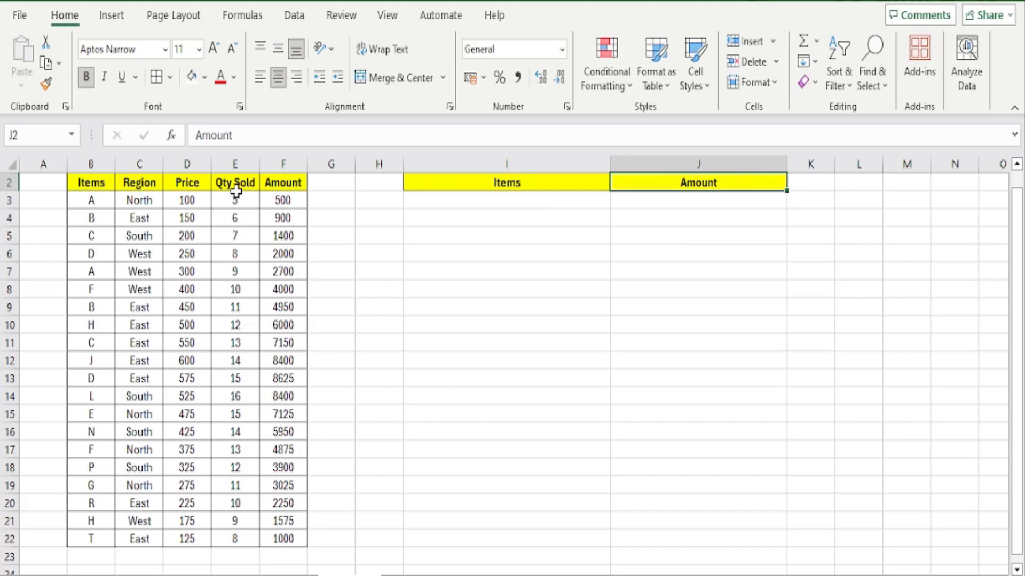
{"action": "left_click_drag", "start_coordinate": [235, 191], "coordinate": [249, 536]}
{"action": "left_click_drag", "start_coordinate": [293, 201], "coordinate": [302, 559]}
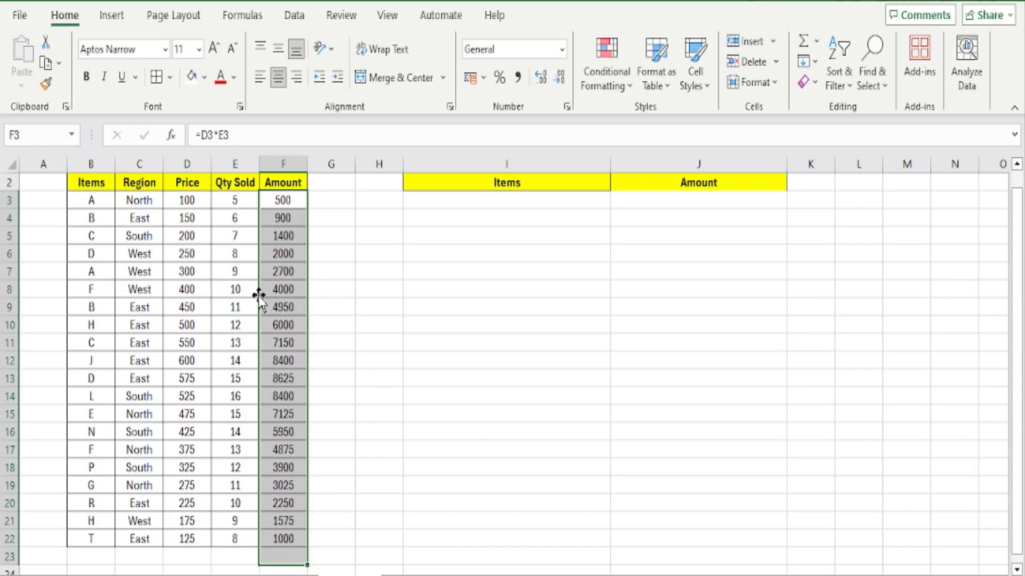
{"action": "left_click", "coordinate": [289, 200]}
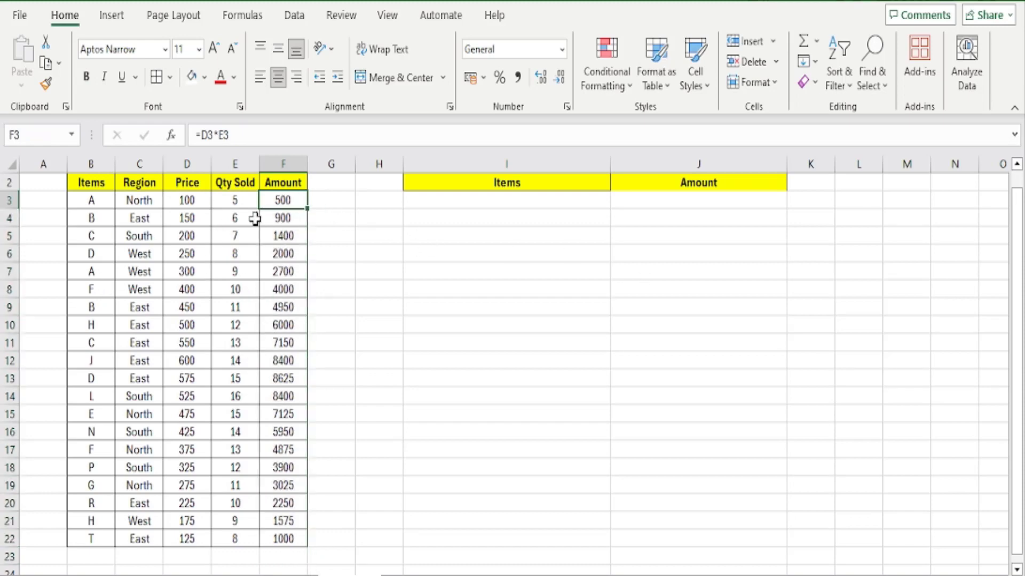
{"action": "left_click", "coordinate": [191, 205]}
{"action": "left_click", "coordinate": [232, 199]}
{"action": "left_click", "coordinate": [277, 203]}
Step: Try to extract the distinct items under the wide Items header in I3 with =UNIQUE(B3:B22)
{"action": "left_click", "coordinate": [501, 201]}
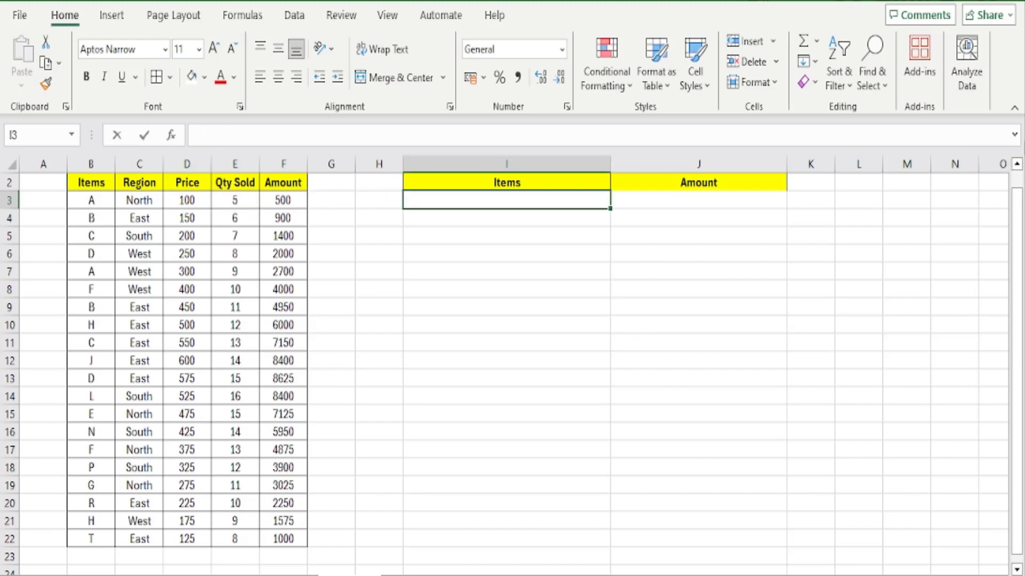
{"action": "type", "text": "="}
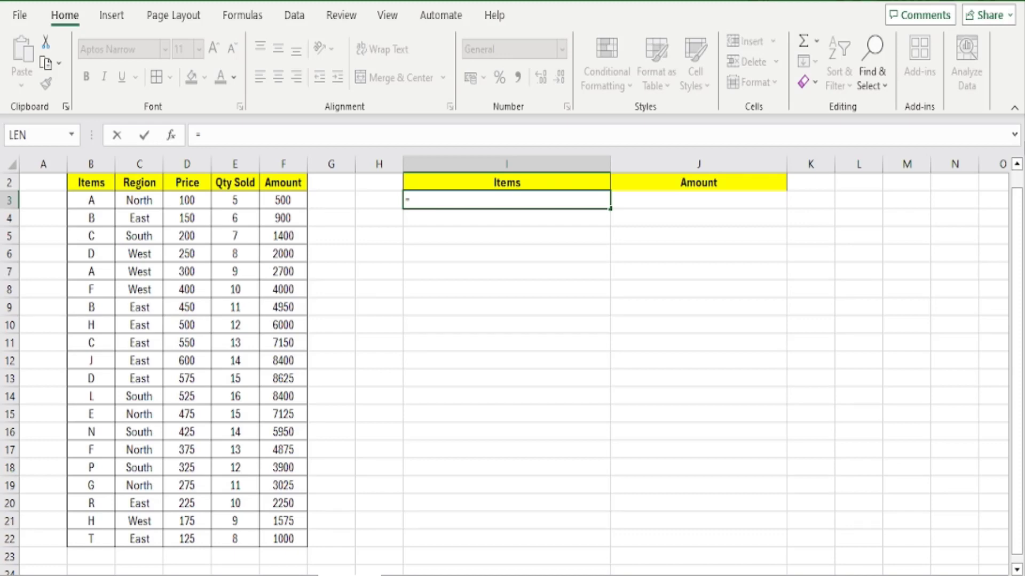
{"action": "type", "text": "=UNIQUE"}
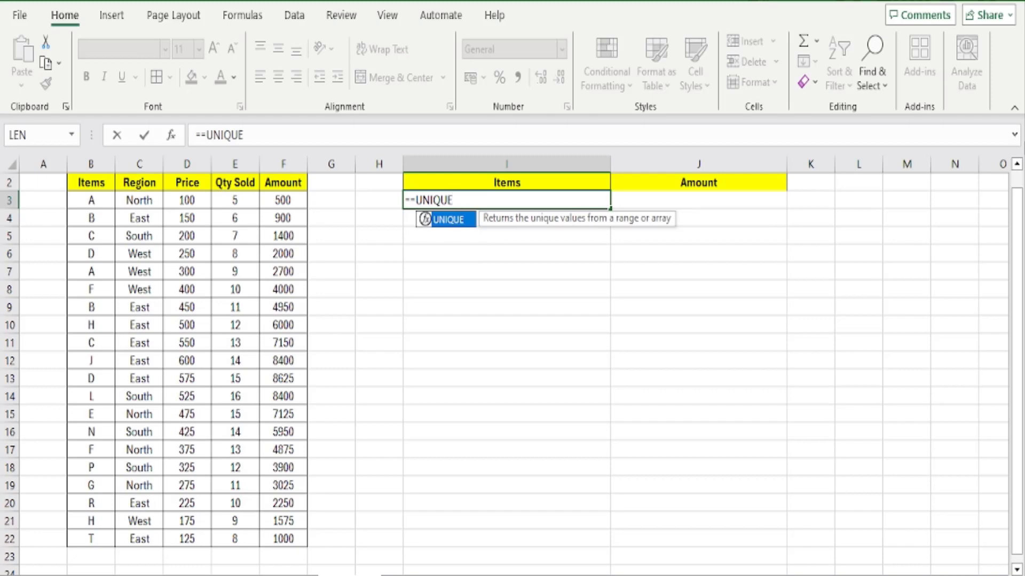
{"action": "type", "text": "("}
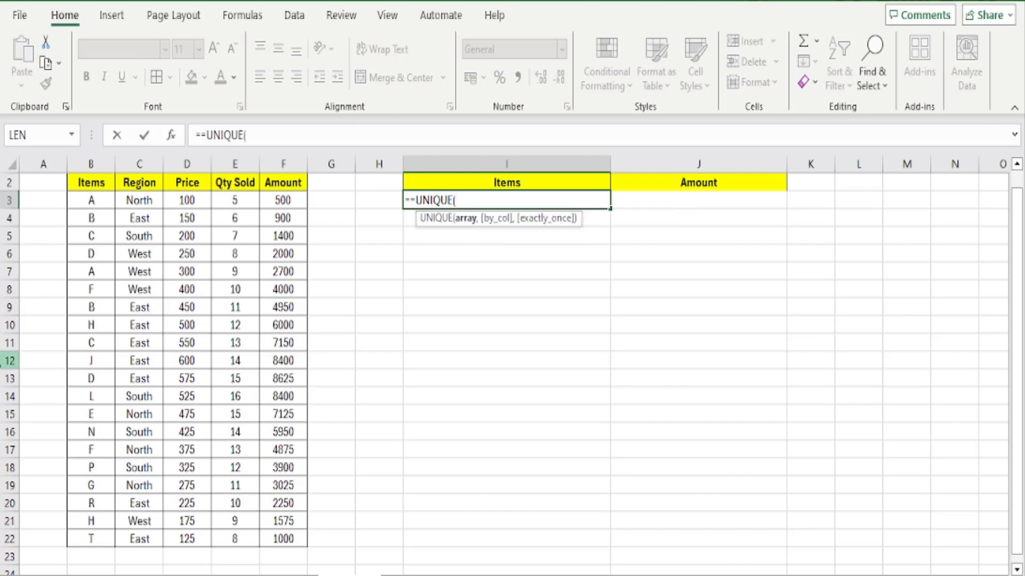
{"action": "left_click_drag", "start_coordinate": [94, 190], "coordinate": [92, 542]}
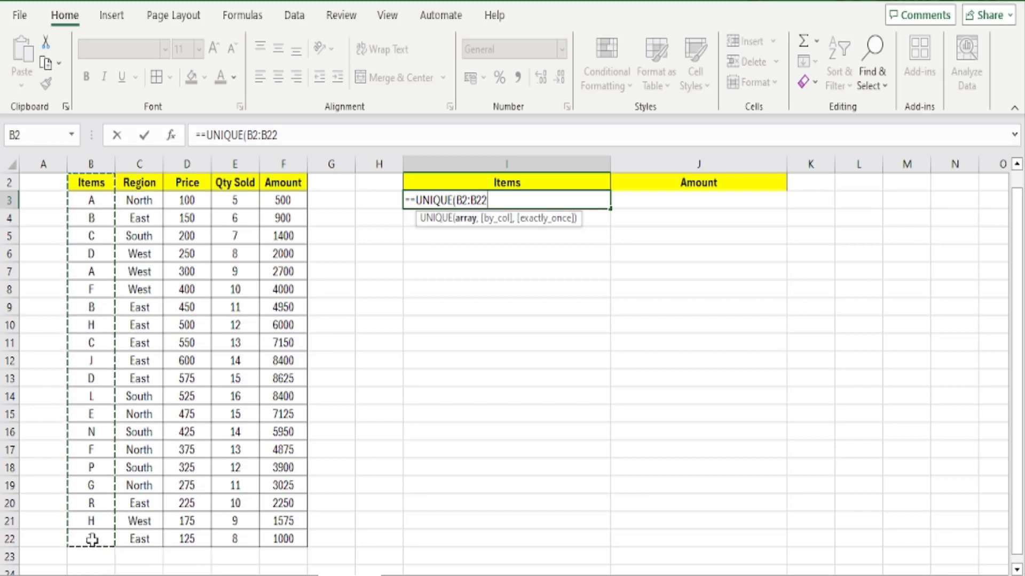
{"action": "type", "text": ")"}
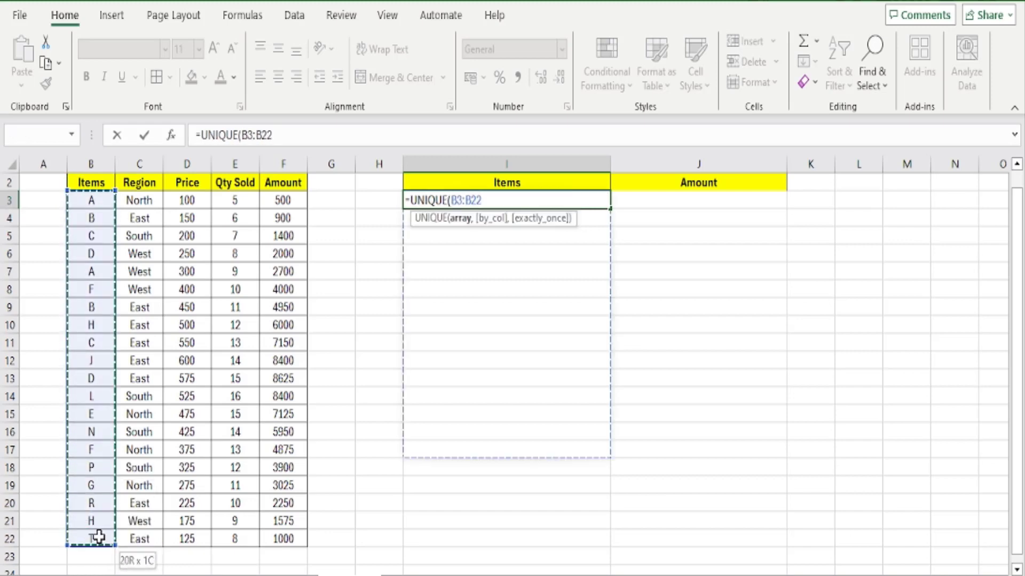
{"action": "left_click_drag", "start_coordinate": [96, 539], "coordinate": [99, 539]}
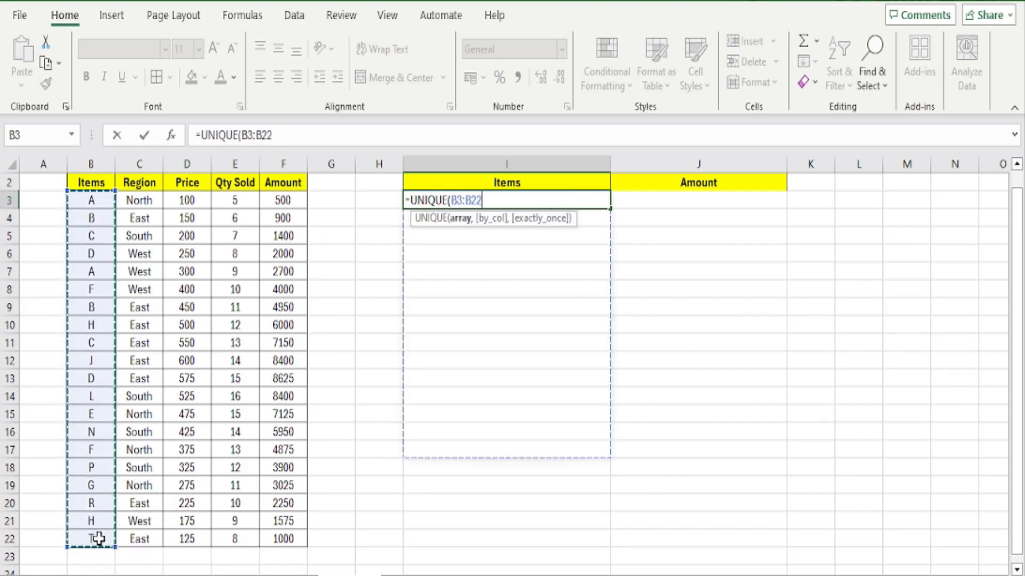
{"action": "type", "text": ")"}
{"action": "key", "text": "Return"}
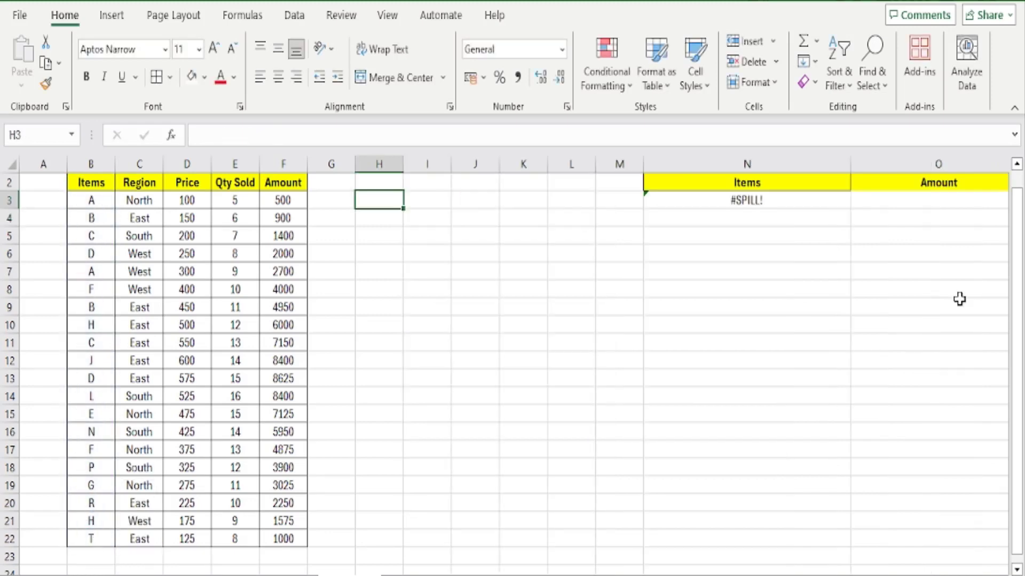
Step: In cell H3, extract the distinct items of the table with =UNIQUE(B3:B22)
{"action": "type", "text": "=UNIQ"}
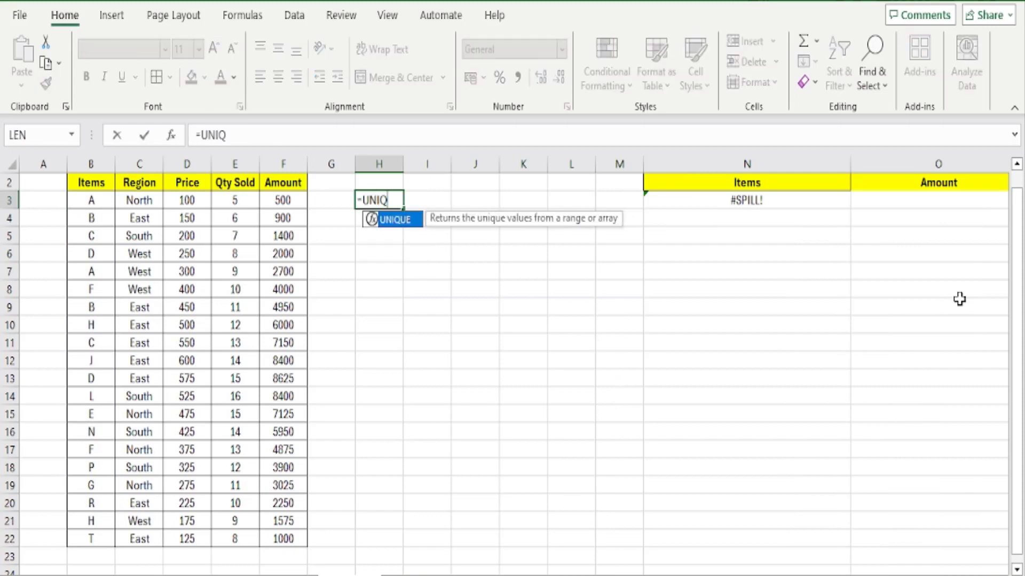
{"action": "type", "text": "UE("}
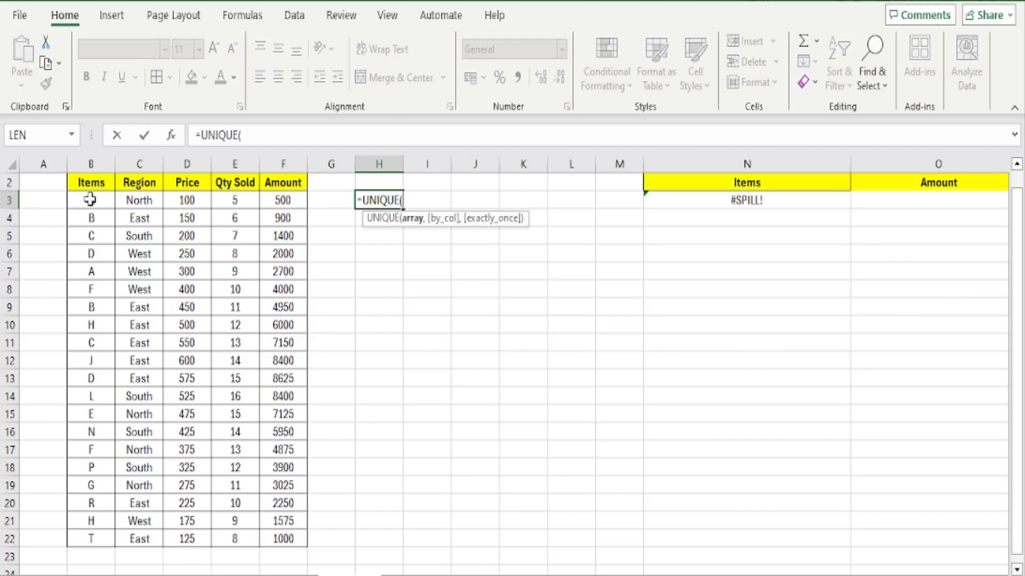
{"action": "left_click_drag", "start_coordinate": [88, 201], "coordinate": [107, 539]}
{"action": "key", "text": "Return"}
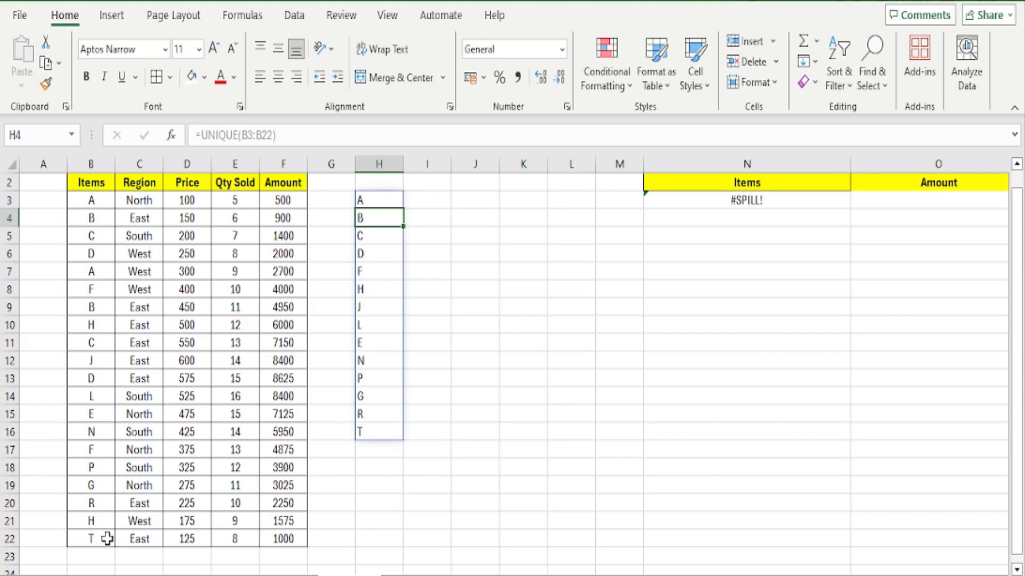
Step: Copy the Items header from B2 into H2, above the list of distinct items
{"action": "left_click", "coordinate": [385, 183]}
{"action": "left_click", "coordinate": [78, 177]}
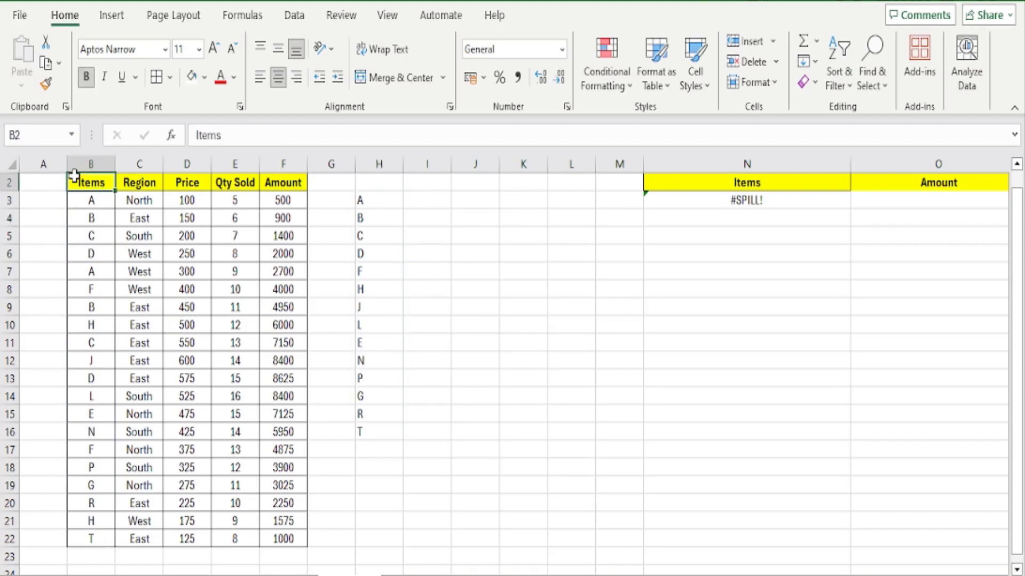
{"action": "key", "text": "ctrl+c"}
{"action": "left_click", "coordinate": [382, 183]}
{"action": "key", "text": "ctrl+v"}
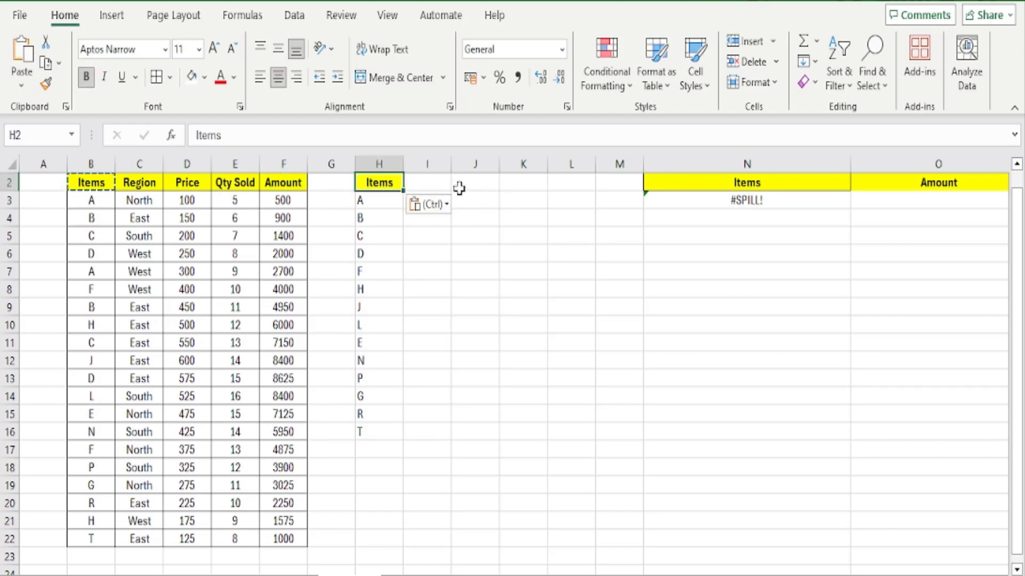
Step: Enter the header AMOUNT in I2 and widen column I to about four times its width
{"action": "left_click", "coordinate": [440, 182]}
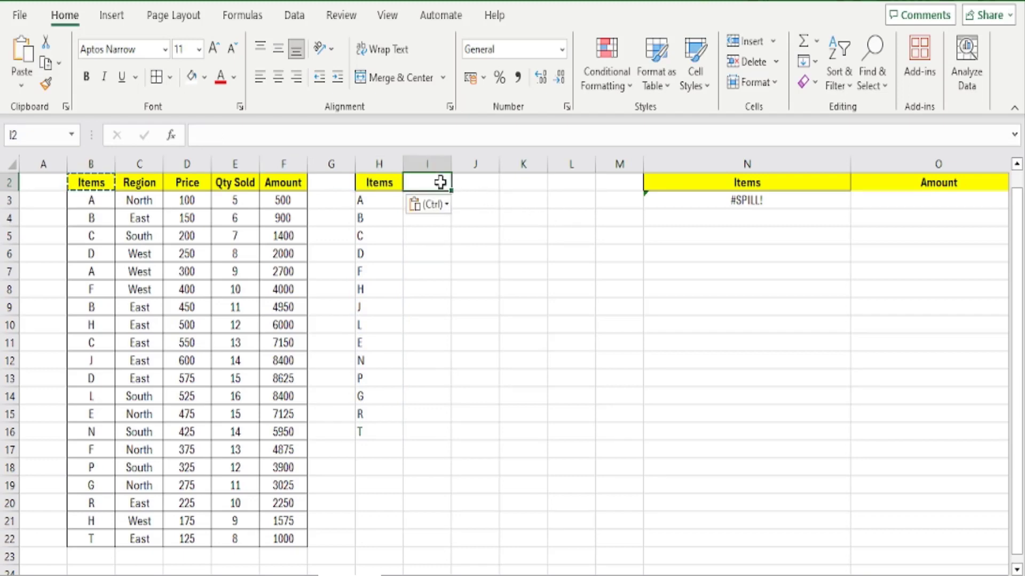
{"action": "type", "text": "AMOUNT"}
{"action": "key", "text": "Return"}
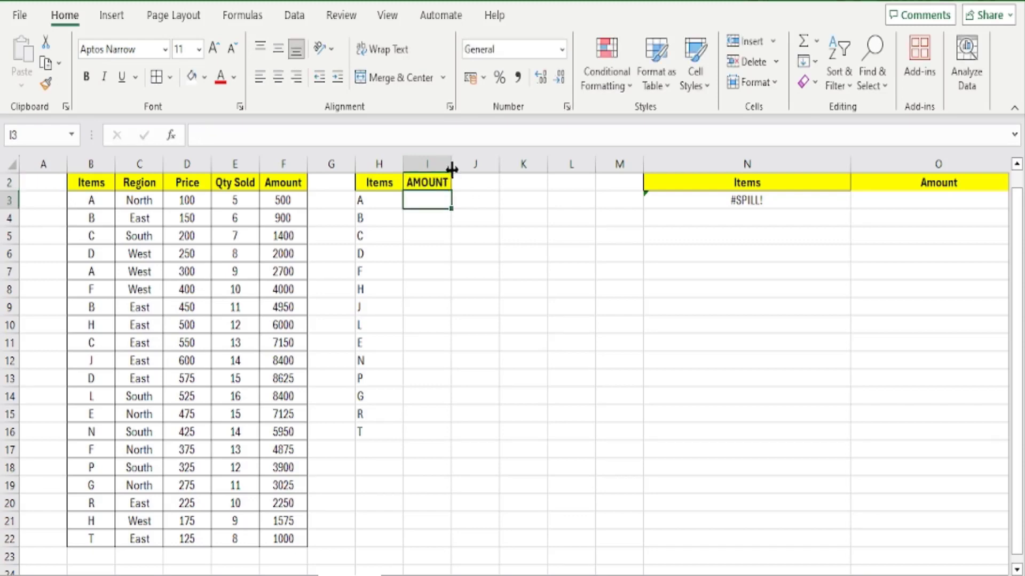
{"action": "left_click_drag", "start_coordinate": [452, 166], "coordinate": [601, 182]}
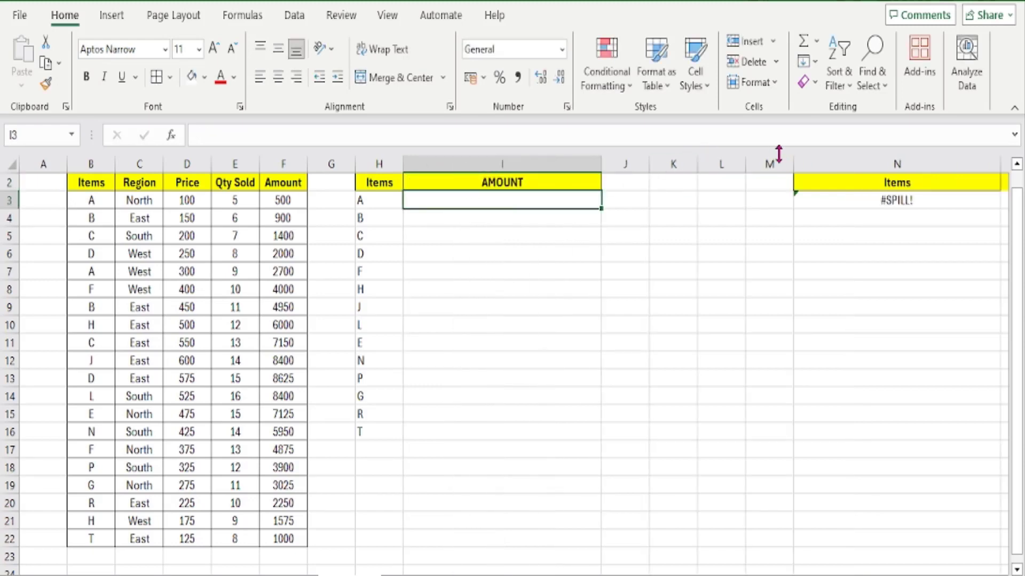
Step: Delete the leftover Items and Amount columns that hold the first UNIQUE attempt
{"action": "left_click", "coordinate": [762, 164]}
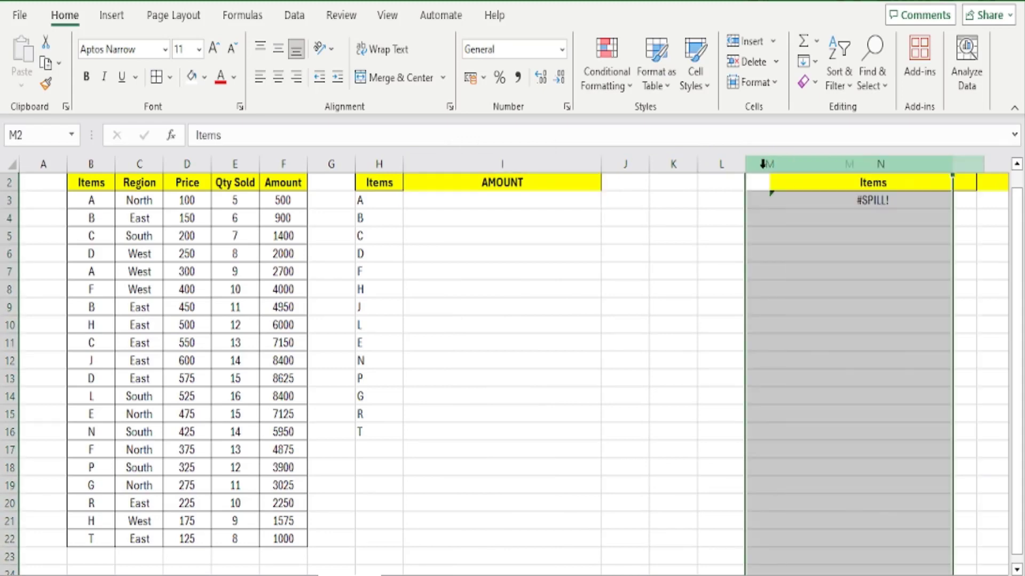
{"action": "key", "text": "ctrl+minus"}
{"action": "key", "text": "ctrl+minus"}
Step: In cell I3, total the amounts of the item in H3 with =SUMIF($B$3:$B$22,H3,$F$3:$F$22)
{"action": "left_click", "coordinate": [472, 200]}
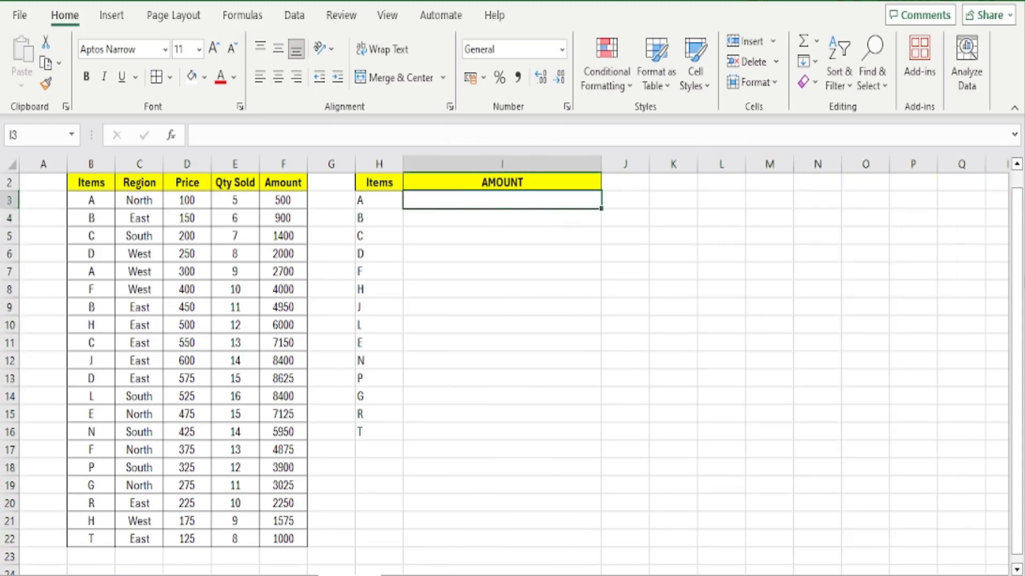
{"action": "type", "text": "="}
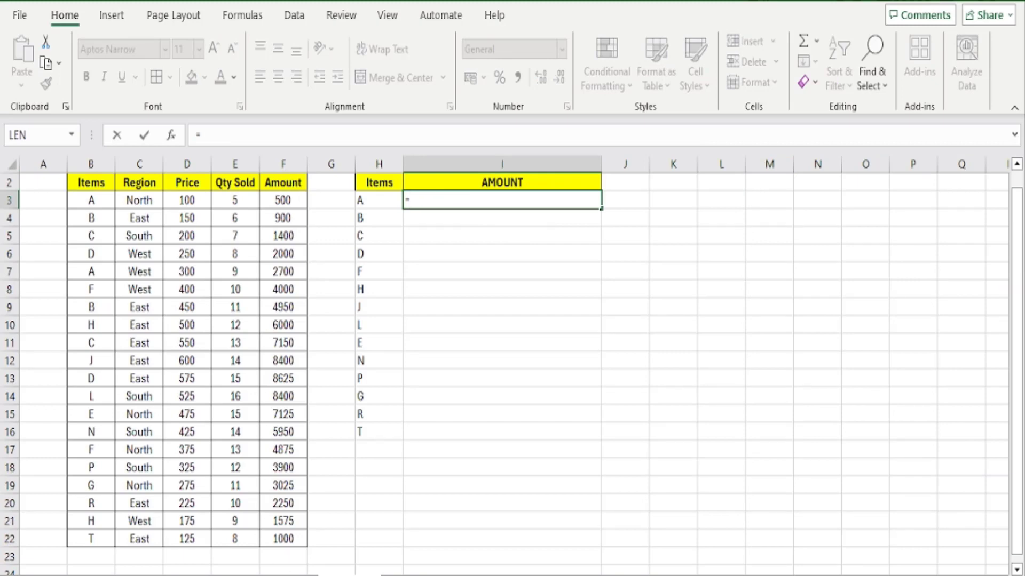
{"action": "type", "text": "SUMIF("}
{"action": "left_click_drag", "start_coordinate": [90, 200], "coordinate": [100, 536]}
{"action": "key", "text": "F4"}
{"action": "type", "text": ","}
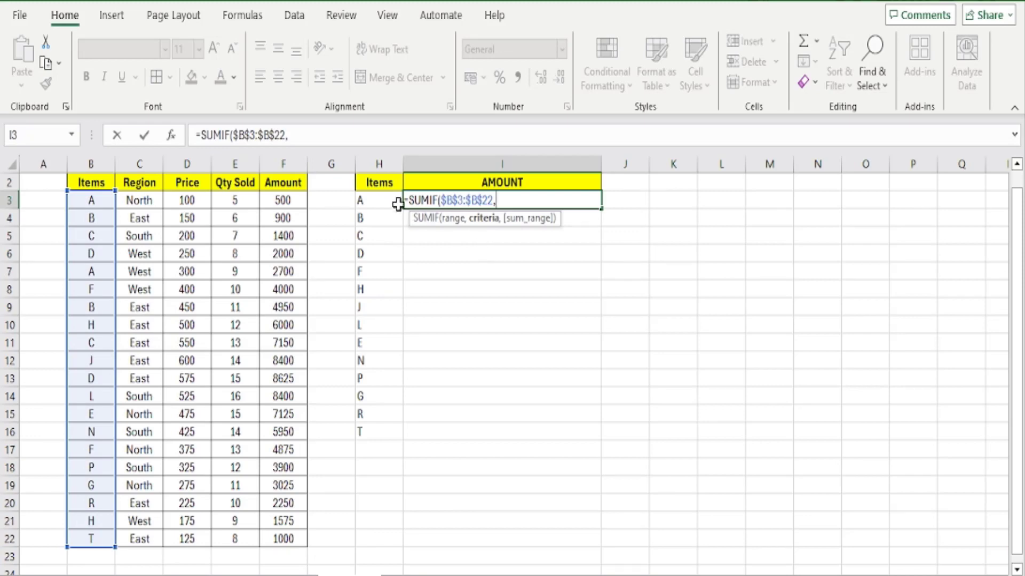
{"action": "left_click", "coordinate": [377, 200]}
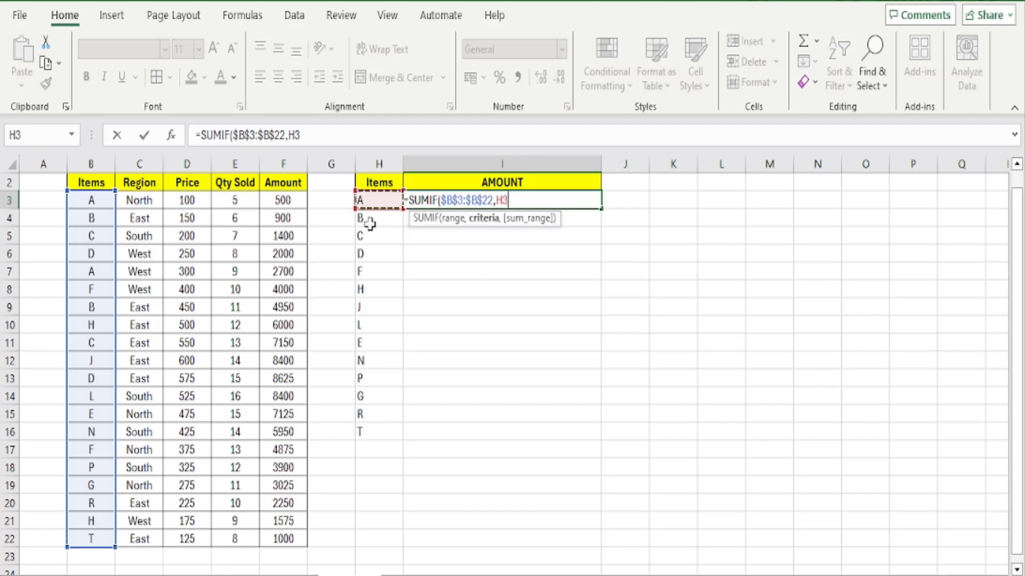
{"action": "type", "text": ","}
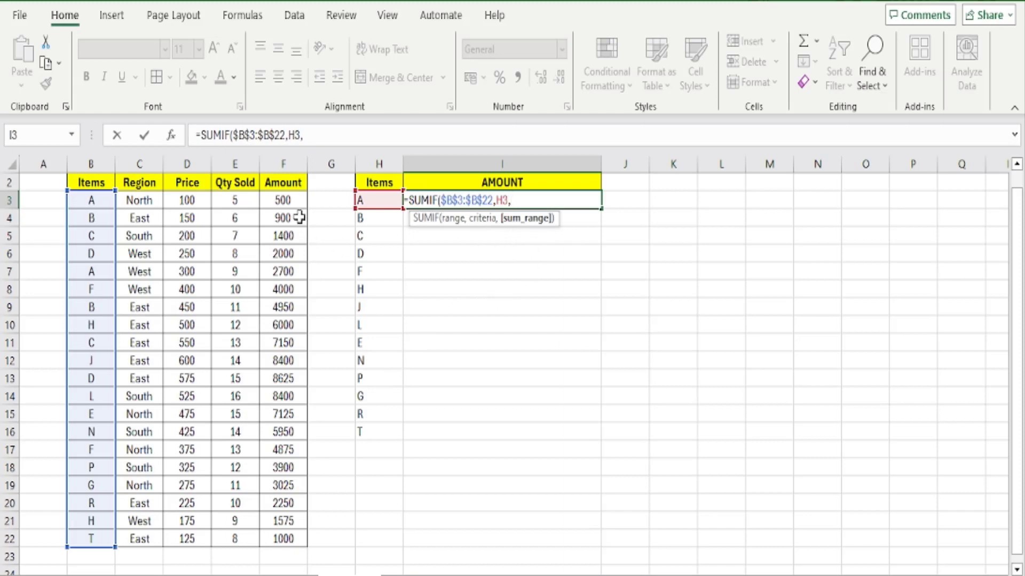
{"action": "left_click_drag", "start_coordinate": [293, 204], "coordinate": [297, 538]}
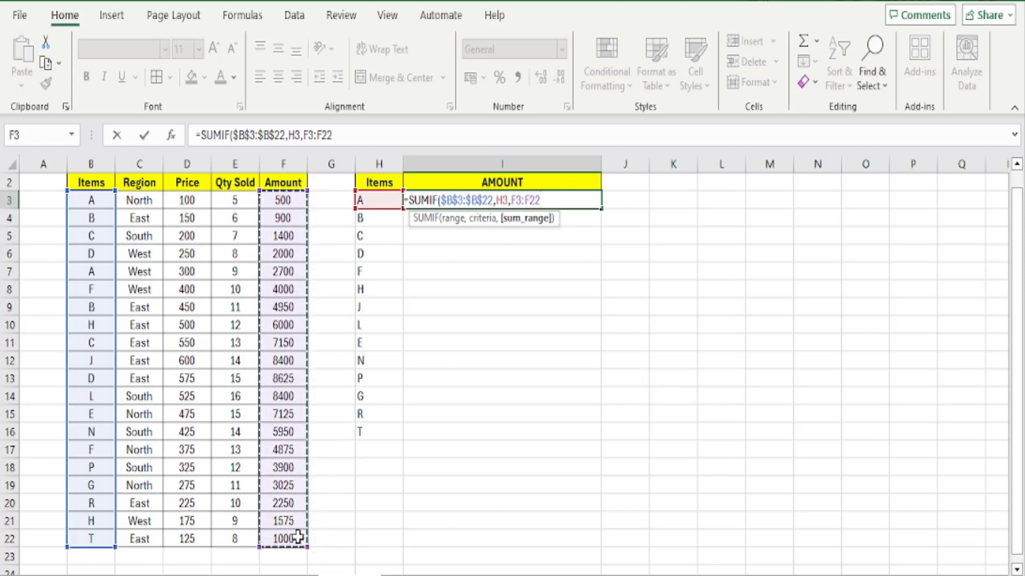
{"action": "key", "text": "F4"}
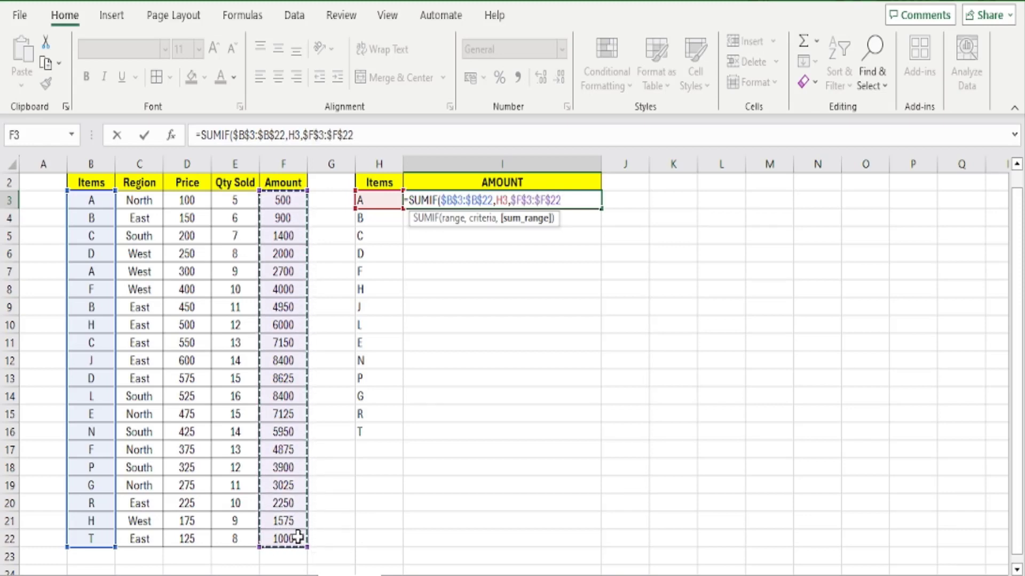
{"action": "type", "text": ")"}
{"action": "key", "text": "Return"}
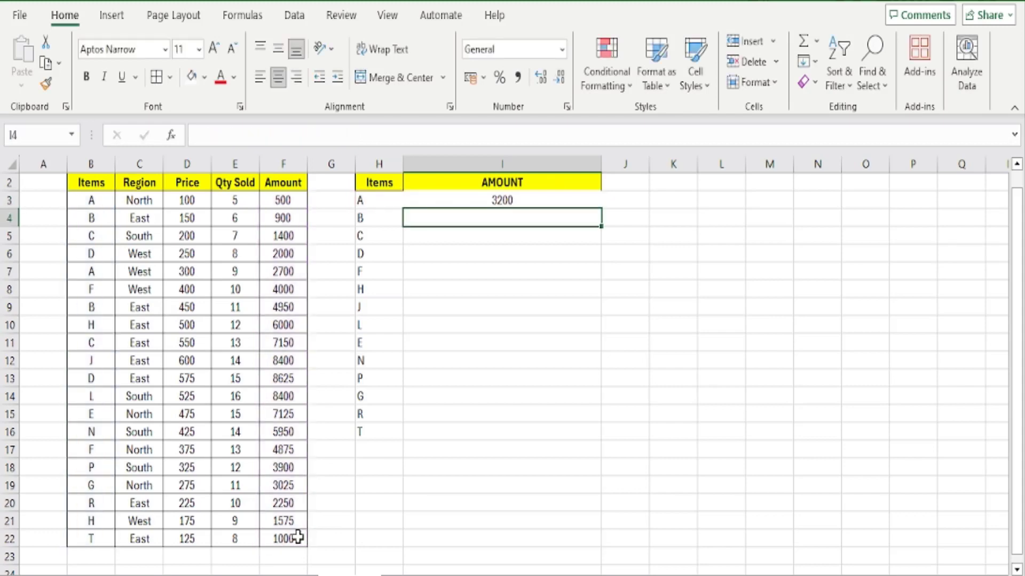
Step: Fill the SUMIF formula from I3 down to I16 so every distinct item has its amount
{"action": "left_click", "coordinate": [527, 201]}
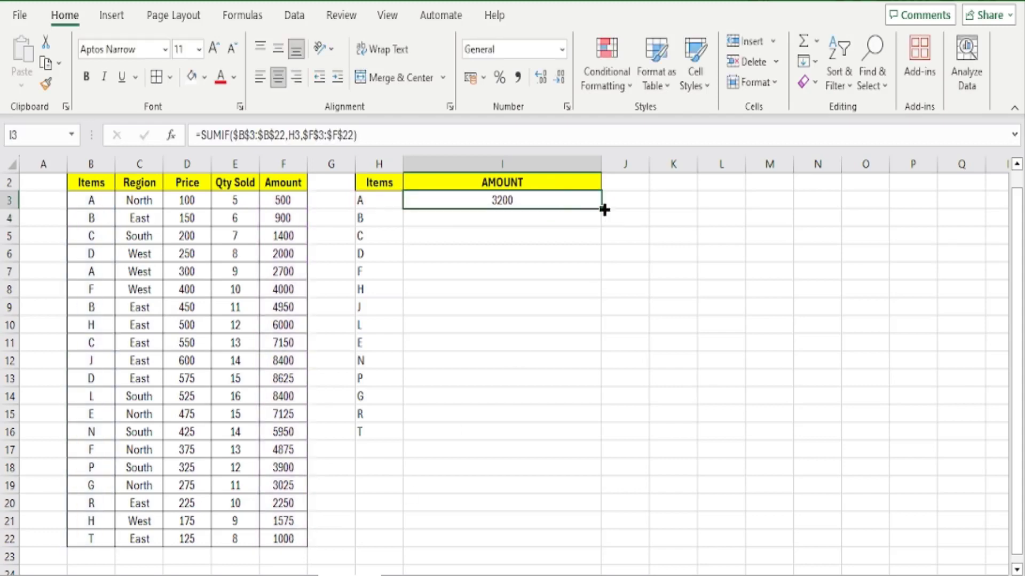
{"action": "left_click_drag", "start_coordinate": [600, 208], "coordinate": [595, 444]}
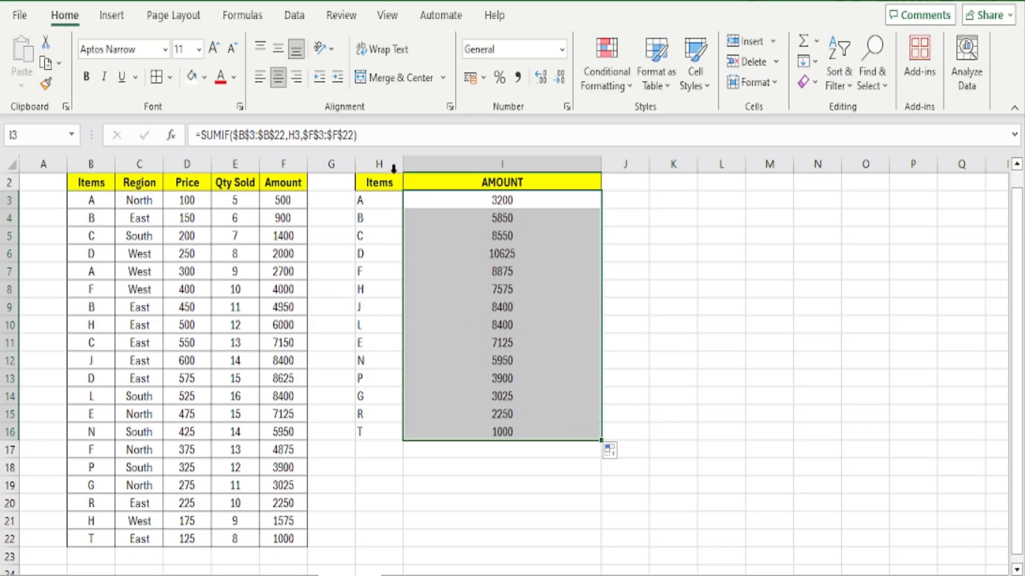
{"action": "left_click", "coordinate": [379, 196]}
{"action": "left_click", "coordinate": [500, 202]}
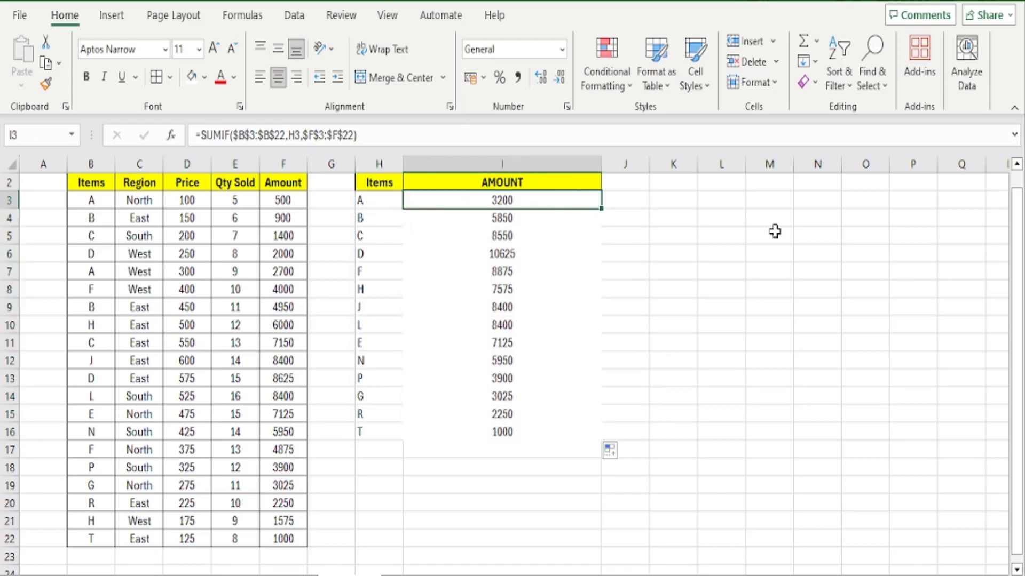
Step: Highlight the first entry of item A by filling cells B3 and F3 with blue
{"action": "left_click", "coordinate": [95, 195]}
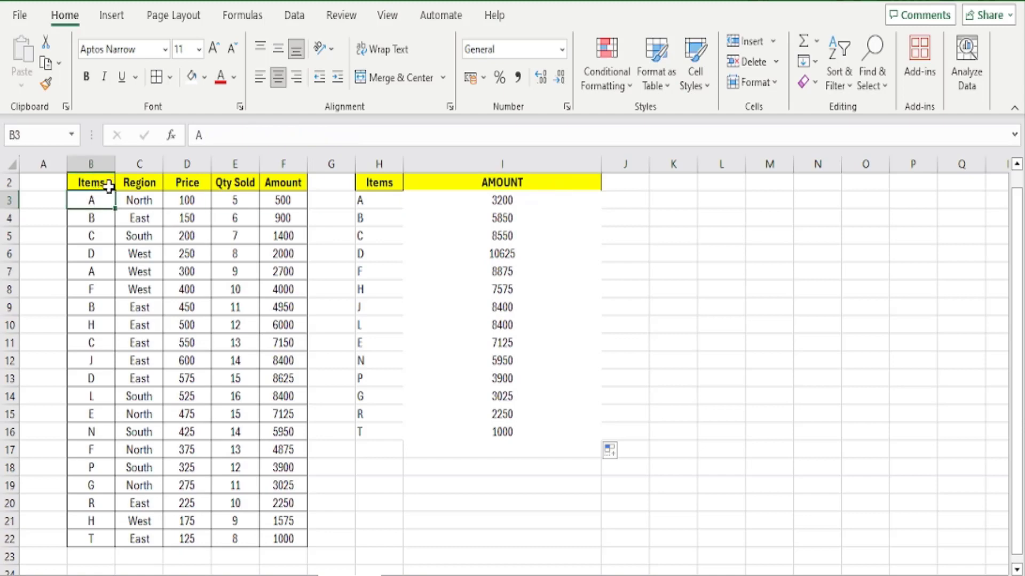
{"action": "left_click", "coordinate": [204, 78]}
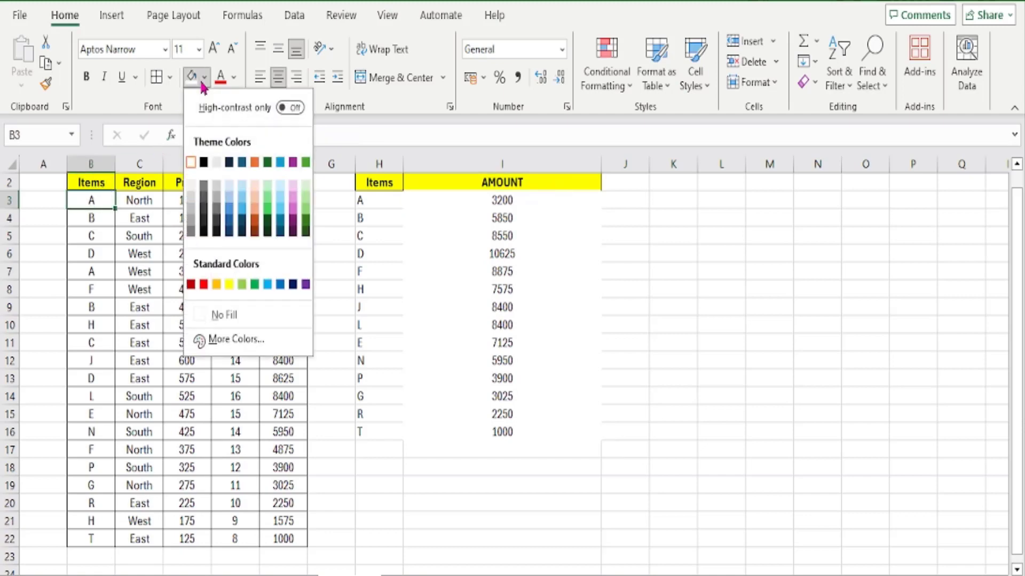
{"action": "left_click", "coordinate": [241, 202]}
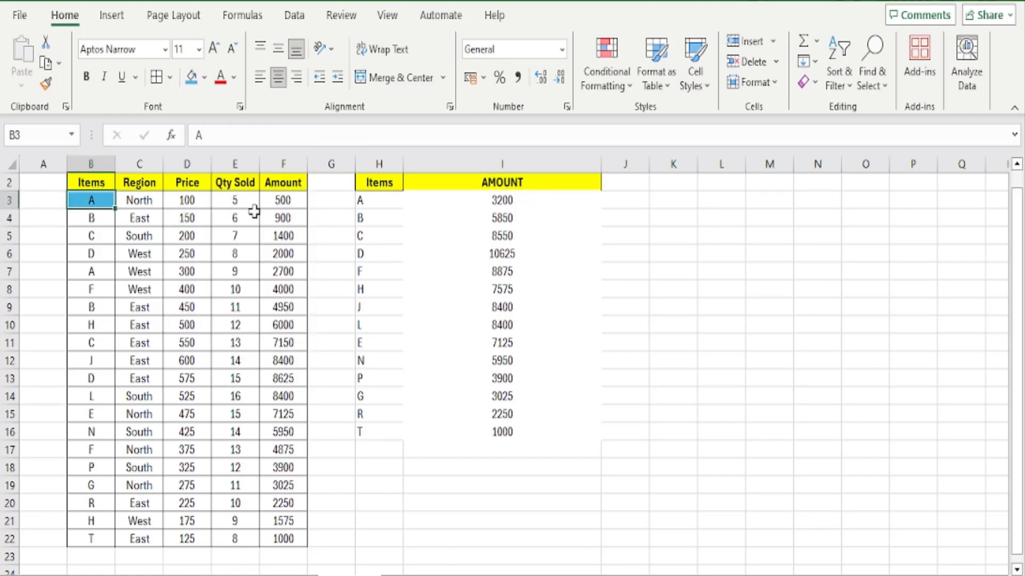
{"action": "left_click", "coordinate": [288, 198]}
{"action": "left_click", "coordinate": [191, 77]}
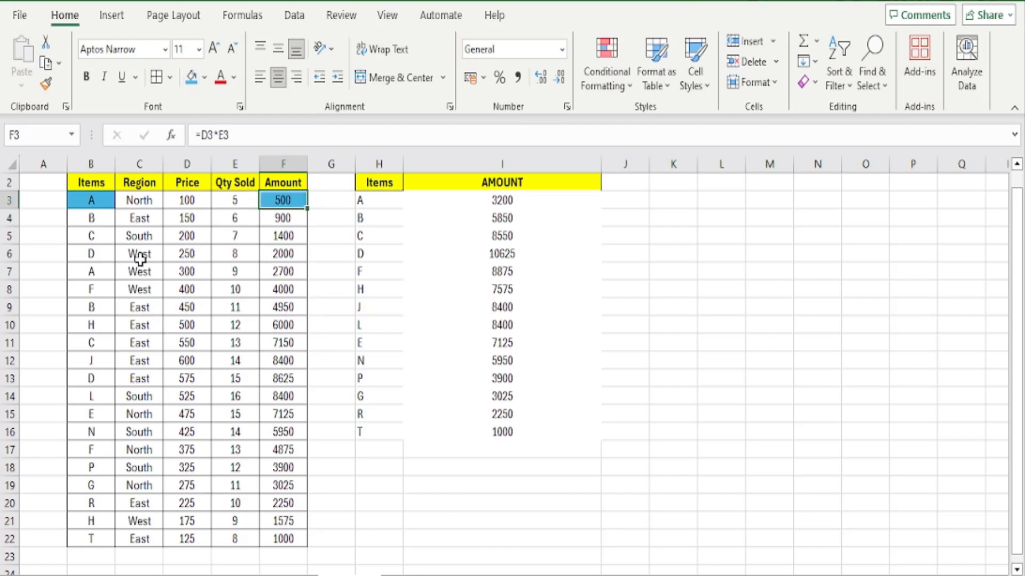
Step: Highlight the second entry of item A by filling cells B7 and F7 with the same blue
{"action": "left_click", "coordinate": [91, 270]}
{"action": "left_click", "coordinate": [191, 78]}
{"action": "left_click", "coordinate": [270, 271]}
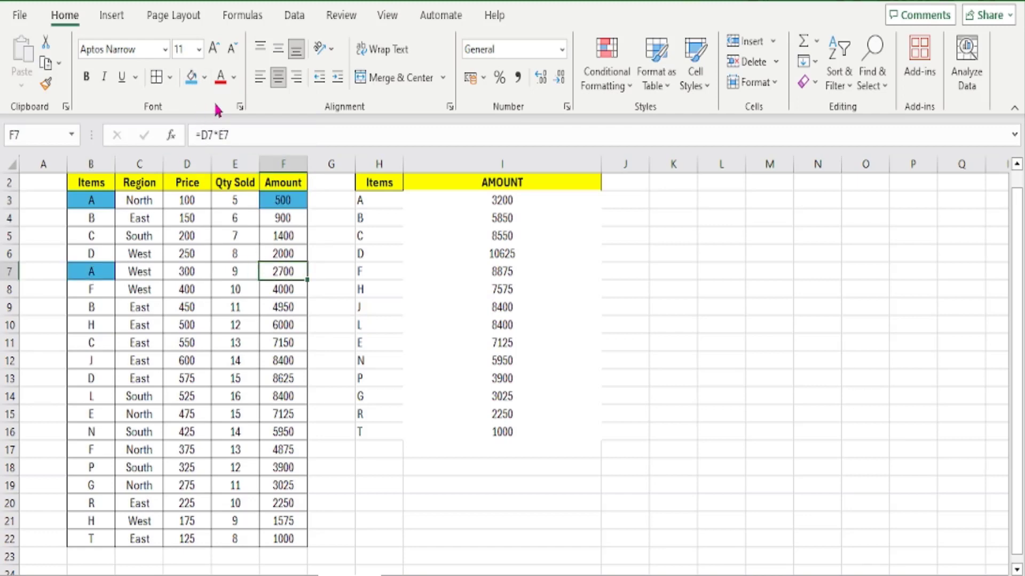
{"action": "left_click", "coordinate": [191, 77]}
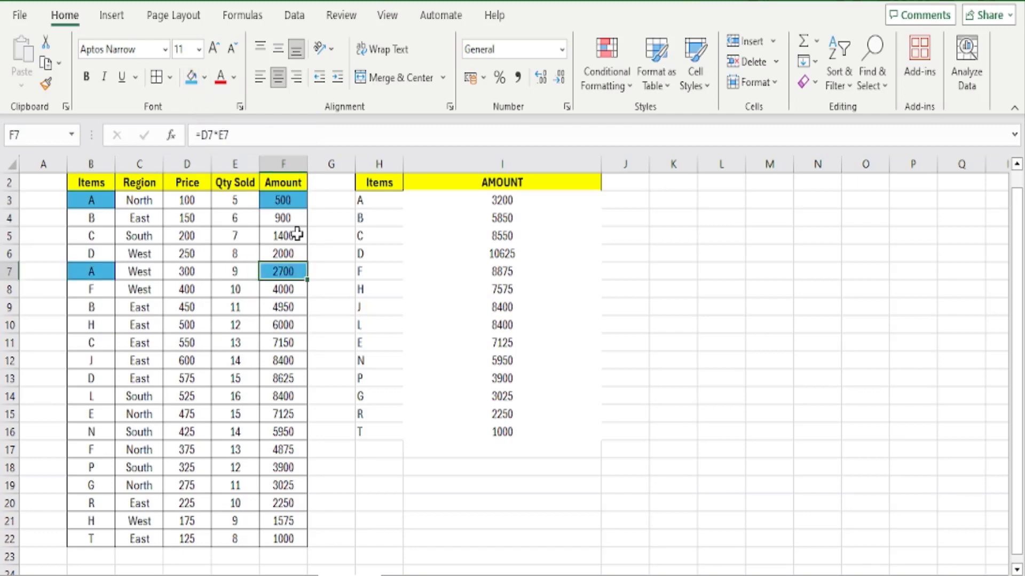
Step: Fill item A's summed amount in cell I3 with the matching blue
{"action": "left_click", "coordinate": [554, 208]}
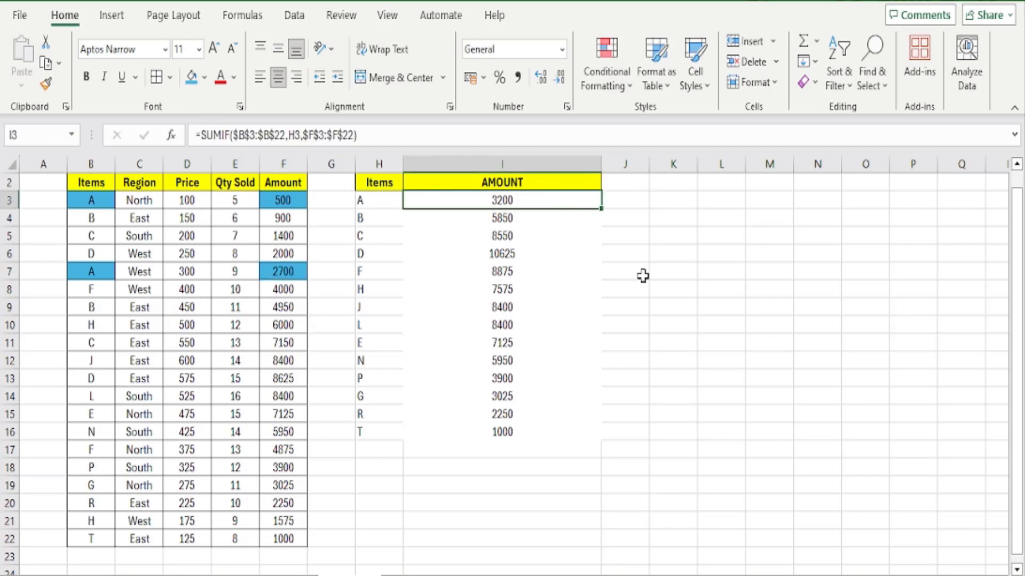
{"action": "left_click", "coordinate": [380, 206]}
{"action": "left_click", "coordinate": [381, 215]}
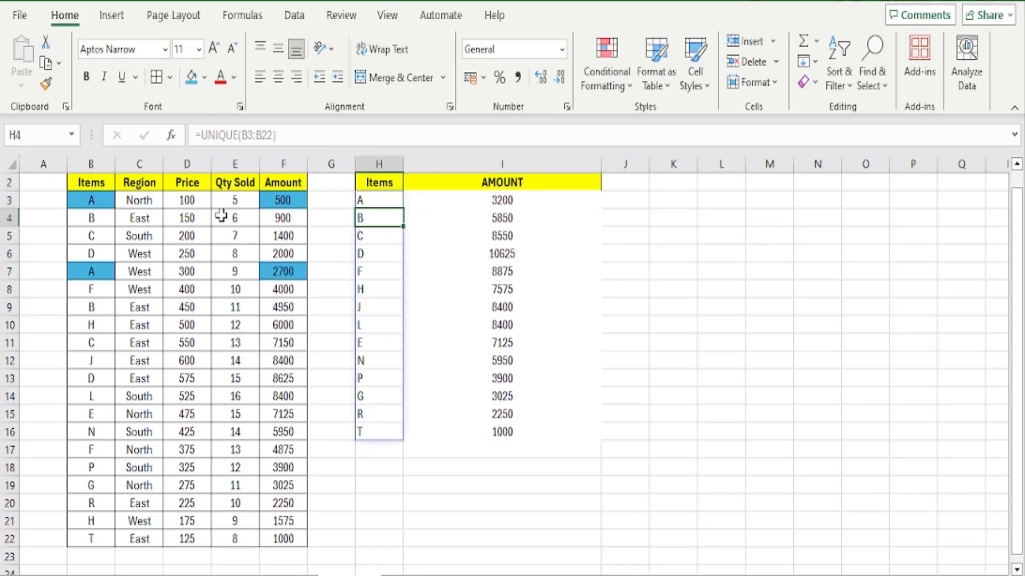
{"action": "left_click", "coordinate": [500, 199]}
{"action": "left_click", "coordinate": [191, 77]}
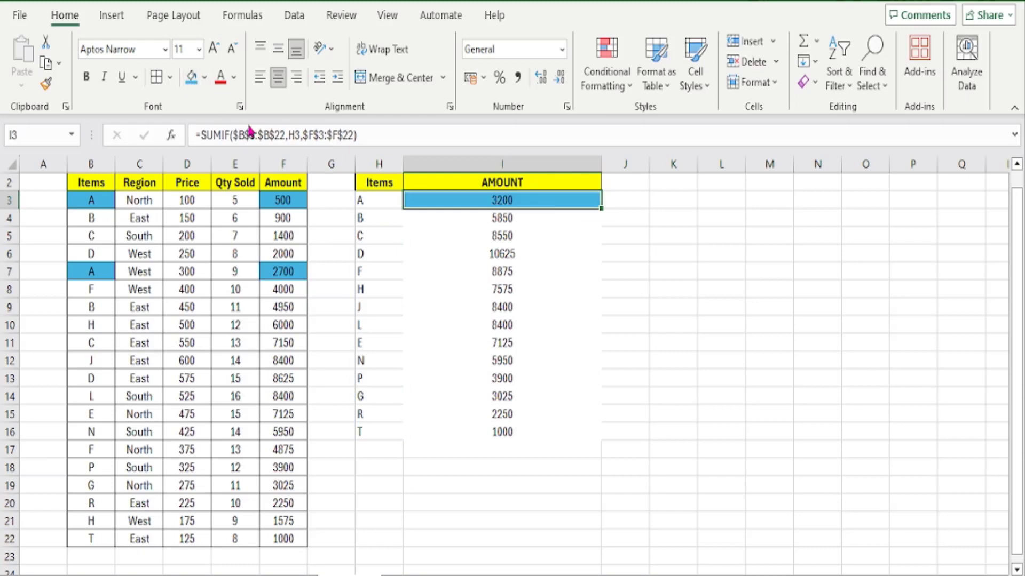
Step: Highlight the first entry of item B by filling cells B4 and F4 with light green
{"action": "left_click", "coordinate": [367, 218]}
{"action": "left_click", "coordinate": [525, 224]}
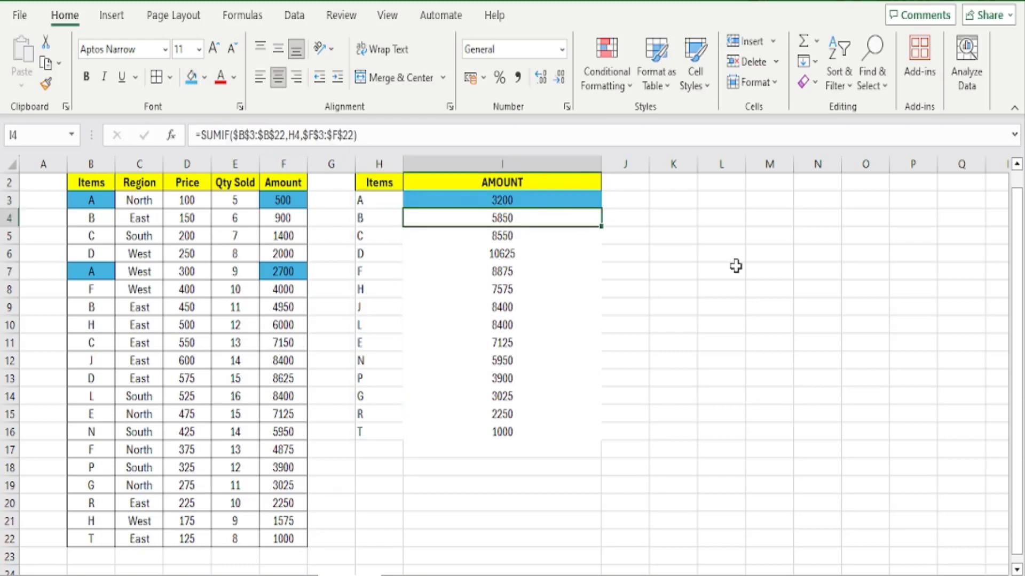
{"action": "left_click", "coordinate": [98, 217]}
{"action": "left_click", "coordinate": [204, 79]}
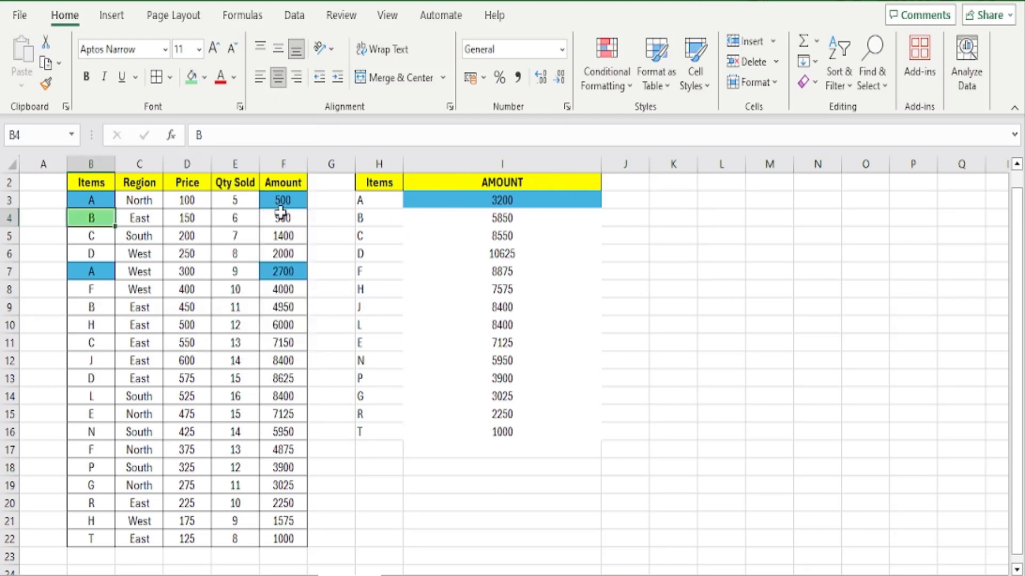
{"action": "left_click", "coordinate": [281, 217]}
{"action": "left_click", "coordinate": [191, 76]}
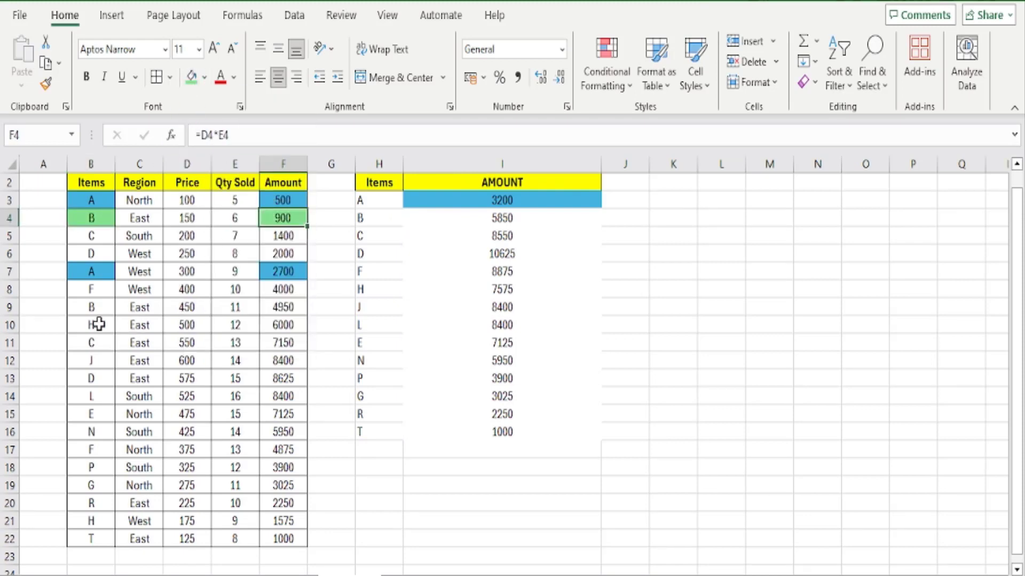
Step: Fill item B's second entry in B9 and F9 and its summed amount in I4 with the same light green
{"action": "left_click", "coordinate": [89, 308]}
{"action": "left_click", "coordinate": [191, 77]}
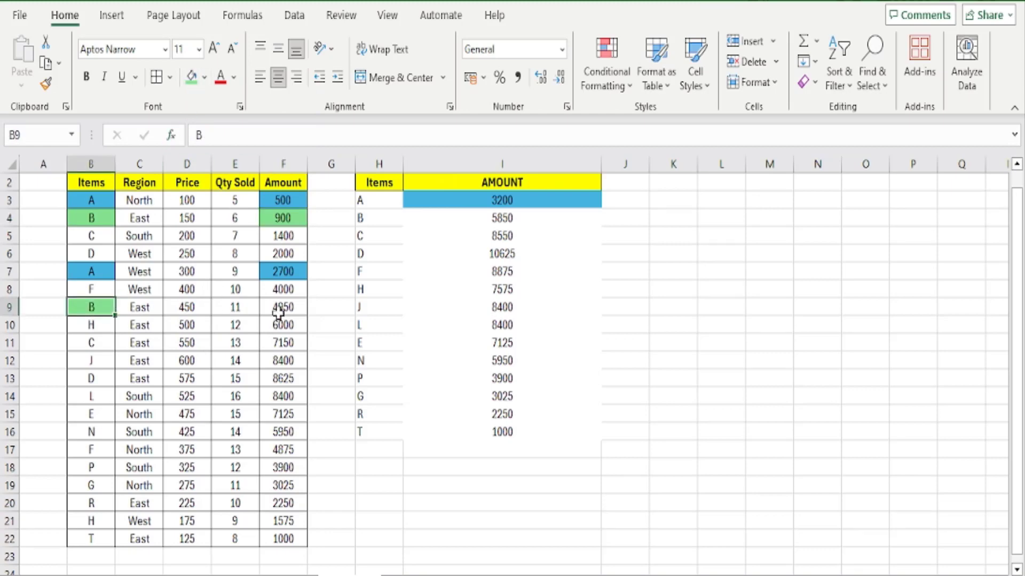
{"action": "left_click", "coordinate": [281, 309]}
{"action": "left_click", "coordinate": [191, 77]}
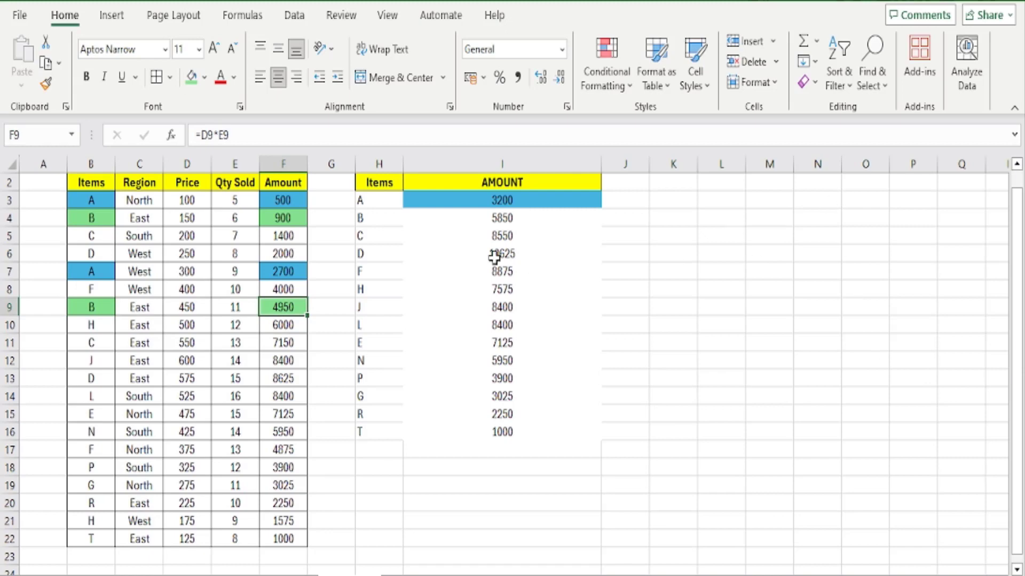
{"action": "left_click", "coordinate": [483, 220]}
{"action": "left_click", "coordinate": [190, 78]}
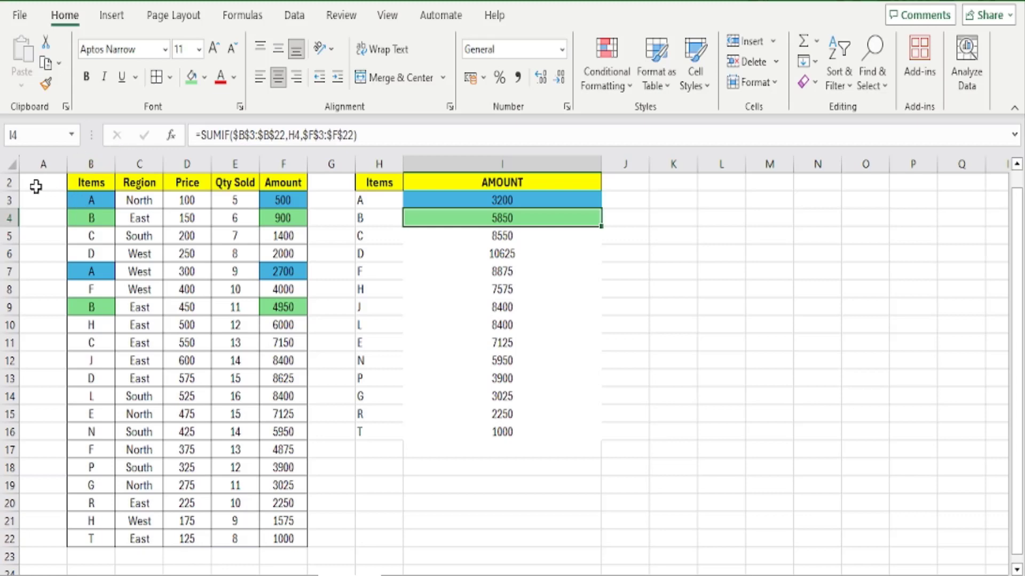
Step: Turn on filtering for the header row 2
{"action": "left_click", "coordinate": [9, 182]}
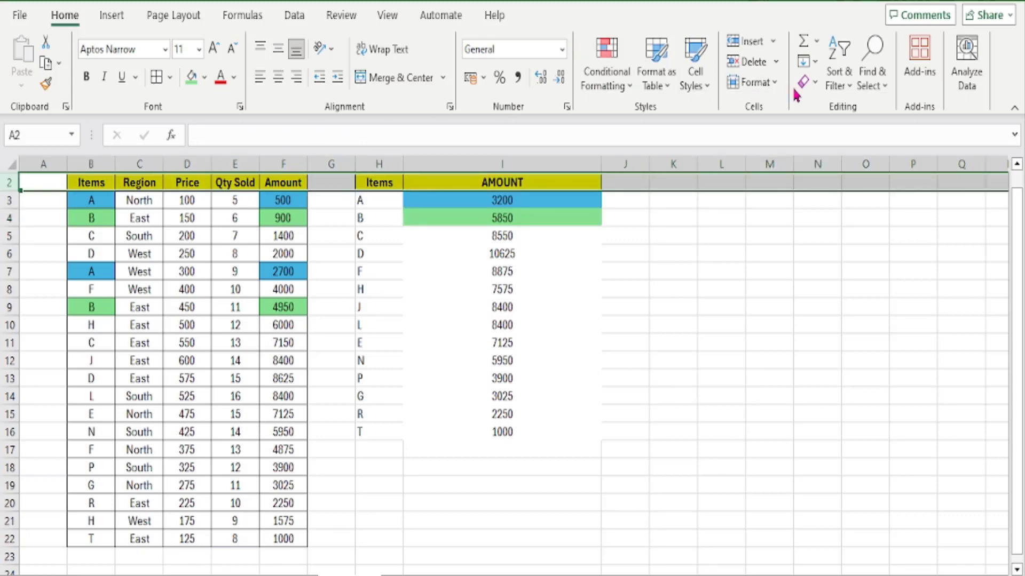
{"action": "left_click", "coordinate": [846, 83]}
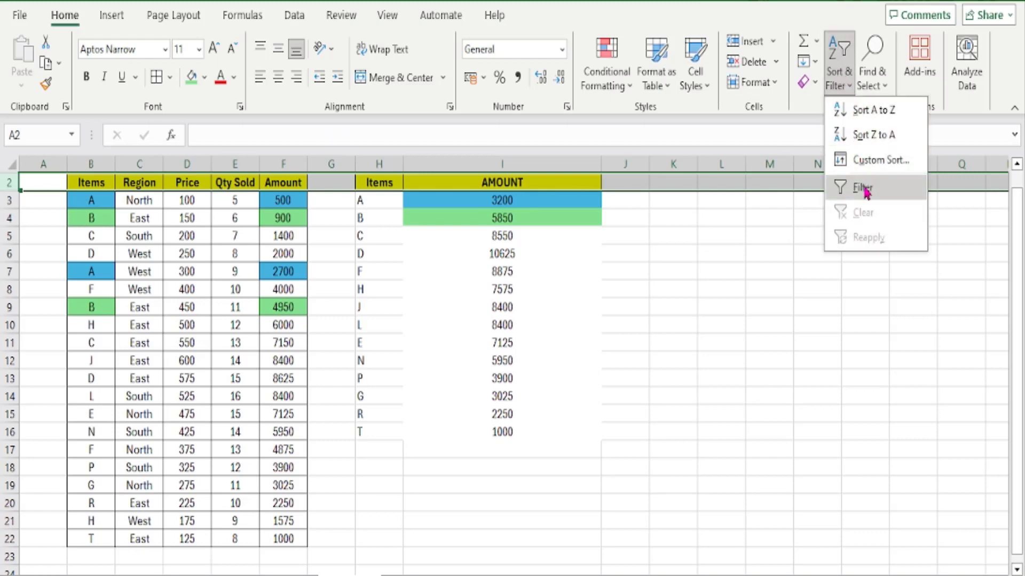
{"action": "left_click", "coordinate": [867, 184]}
Step: Filter the Items column in B to show only A and select the visible amounts in column F
{"action": "left_click", "coordinate": [108, 182]}
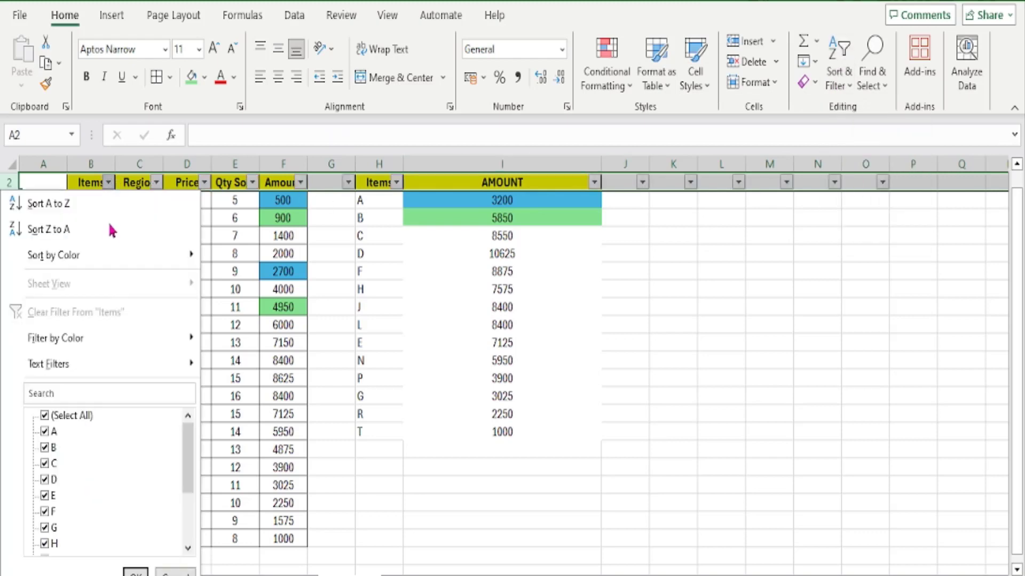
{"action": "left_click", "coordinate": [45, 415]}
{"action": "left_click", "coordinate": [45, 432]}
{"action": "left_click", "coordinate": [136, 572]}
{"action": "left_click_drag", "start_coordinate": [282, 198], "coordinate": [283, 232]}
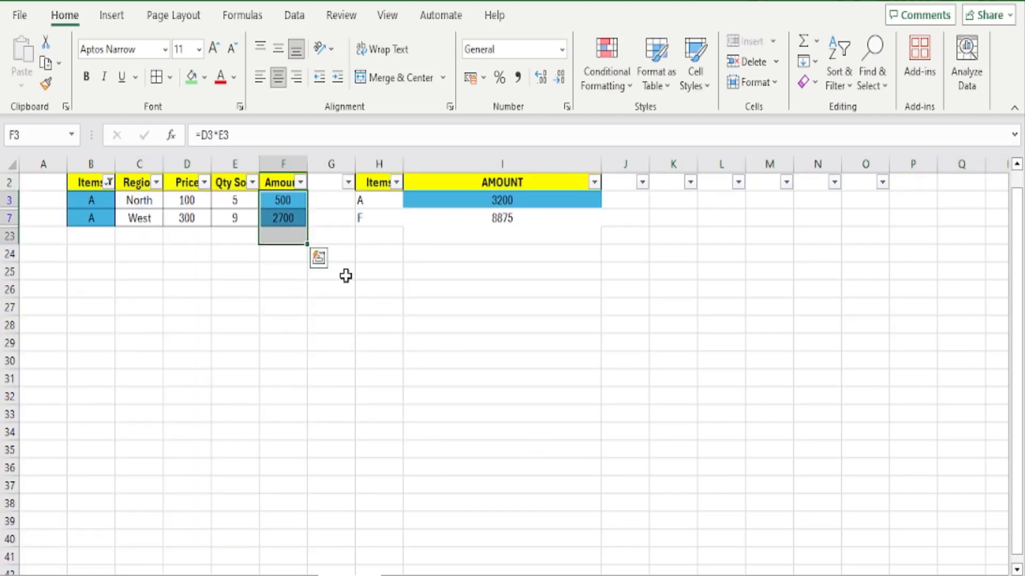
Step: Change the Items filter in column B to show only item B
{"action": "left_click", "coordinate": [109, 183]}
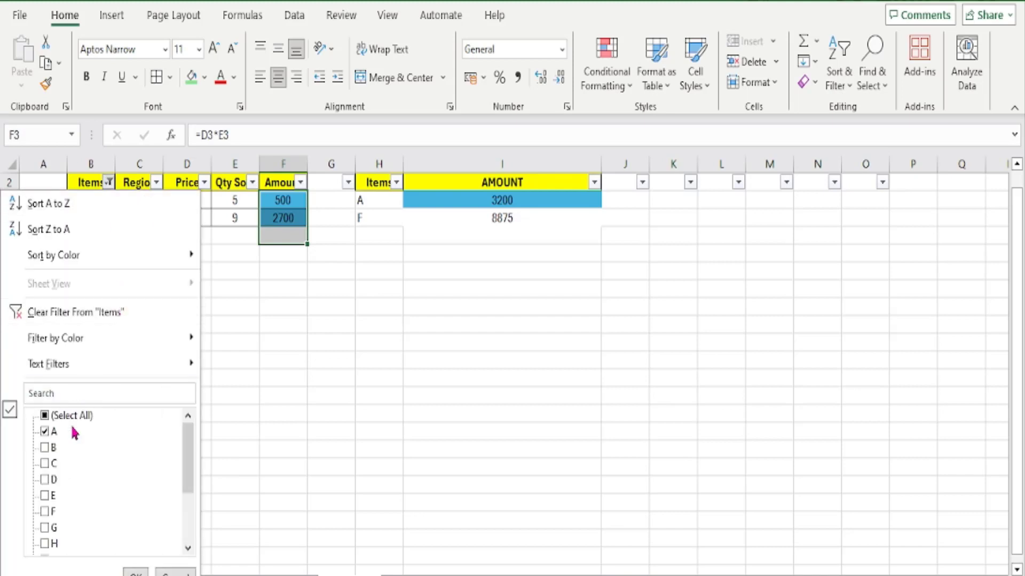
{"action": "left_click", "coordinate": [45, 447]}
{"action": "left_click", "coordinate": [45, 431]}
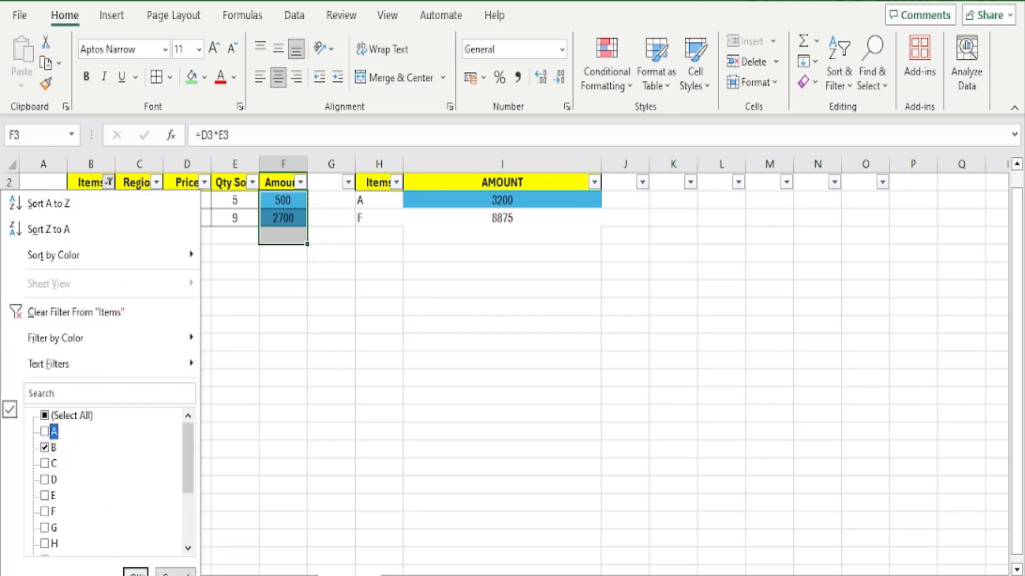
{"action": "left_click", "coordinate": [136, 572]}
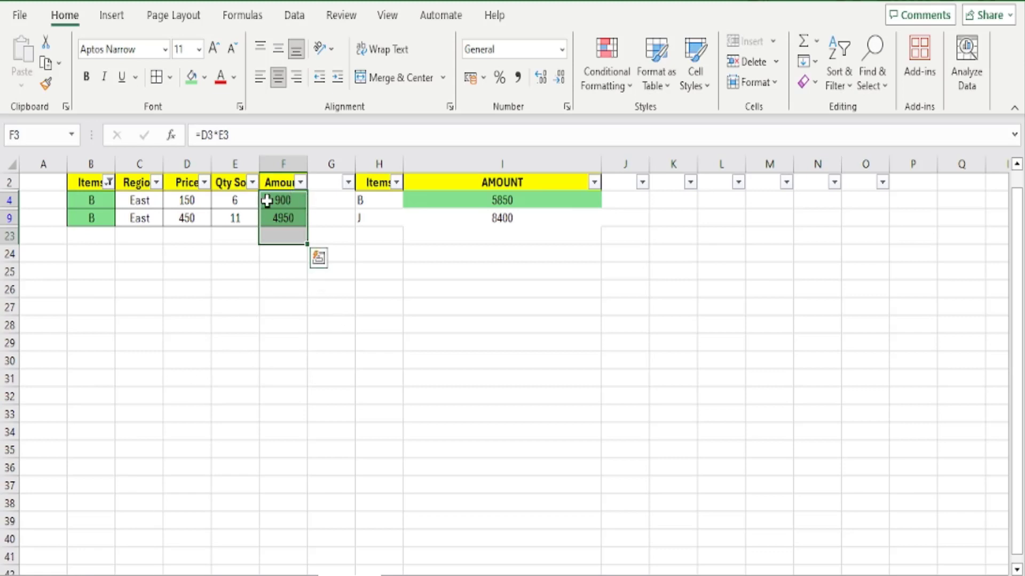
Step: Remove the filter from header row 2 so all rows are shown
{"action": "left_click", "coordinate": [8, 182]}
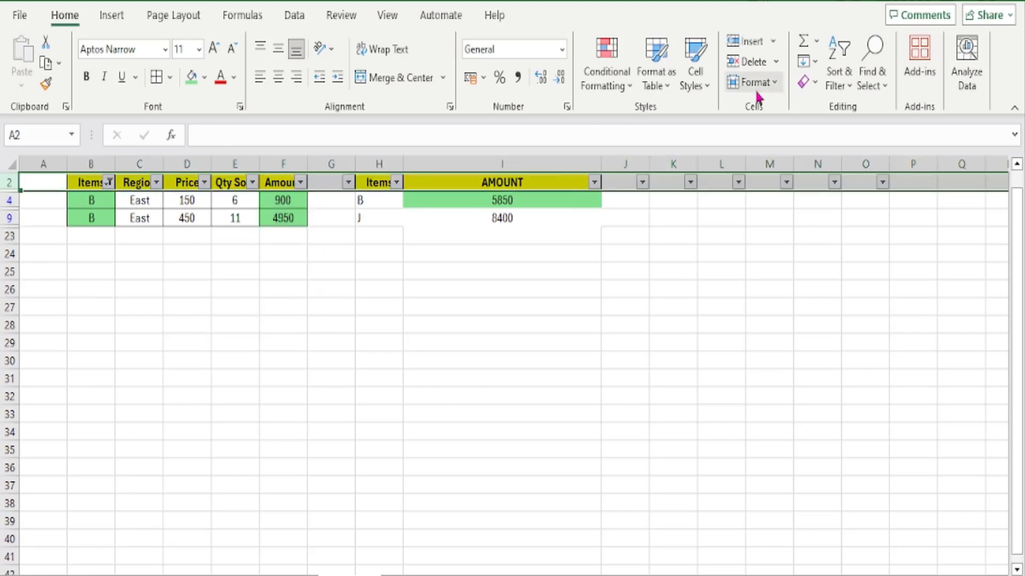
{"action": "left_click", "coordinate": [837, 67]}
{"action": "left_click", "coordinate": [862, 188]}
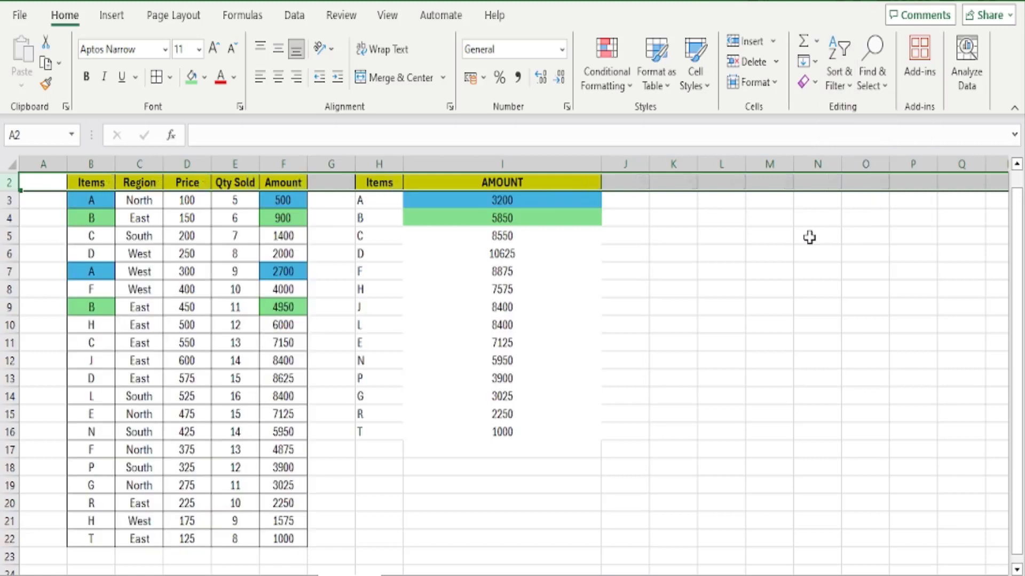
Step: Enter the header ITEM in cell K2
{"action": "left_click", "coordinate": [377, 379]}
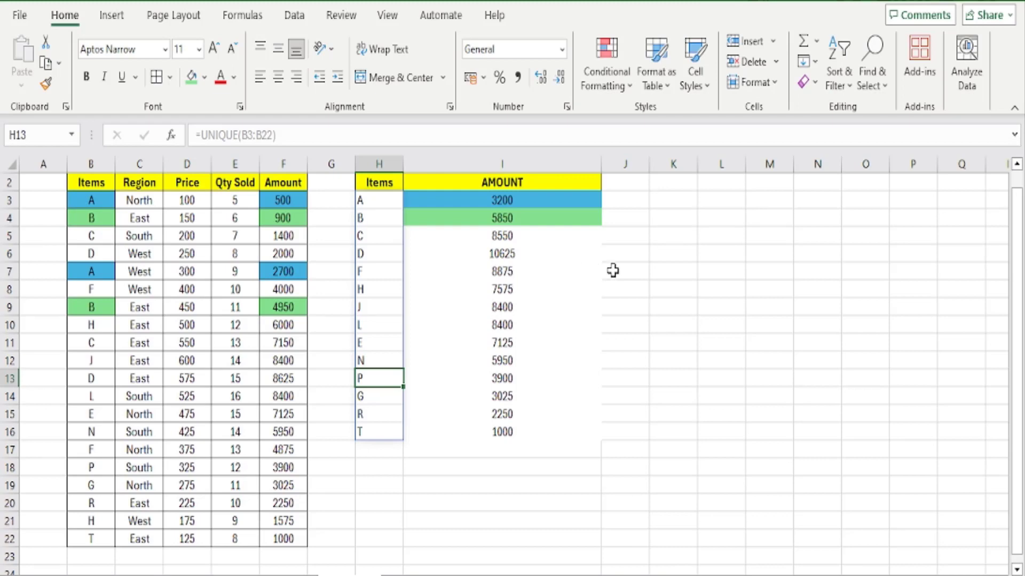
{"action": "left_click", "coordinate": [683, 182]}
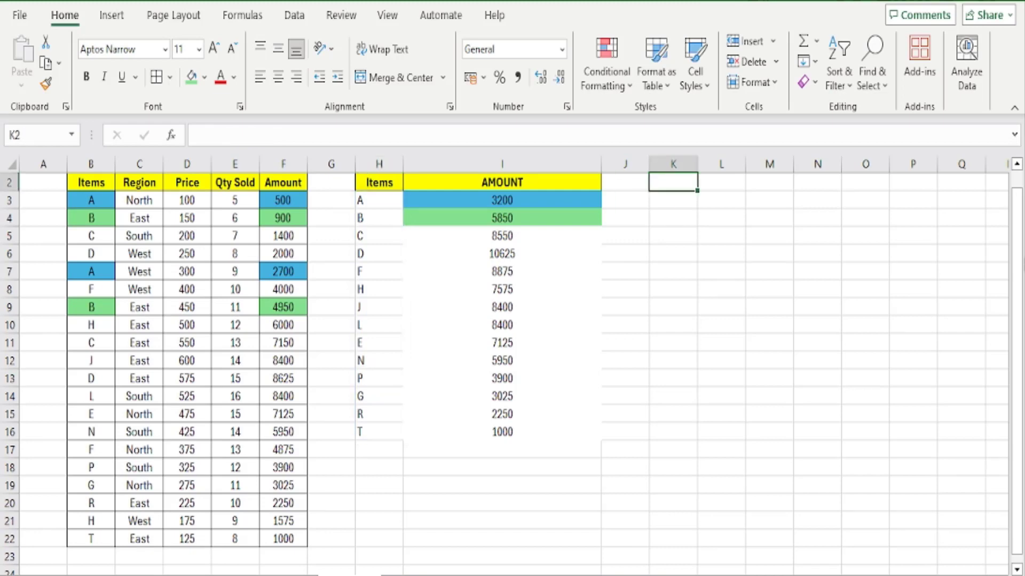
{"action": "type", "text": "ITEM"}
{"action": "key", "text": "Return"}
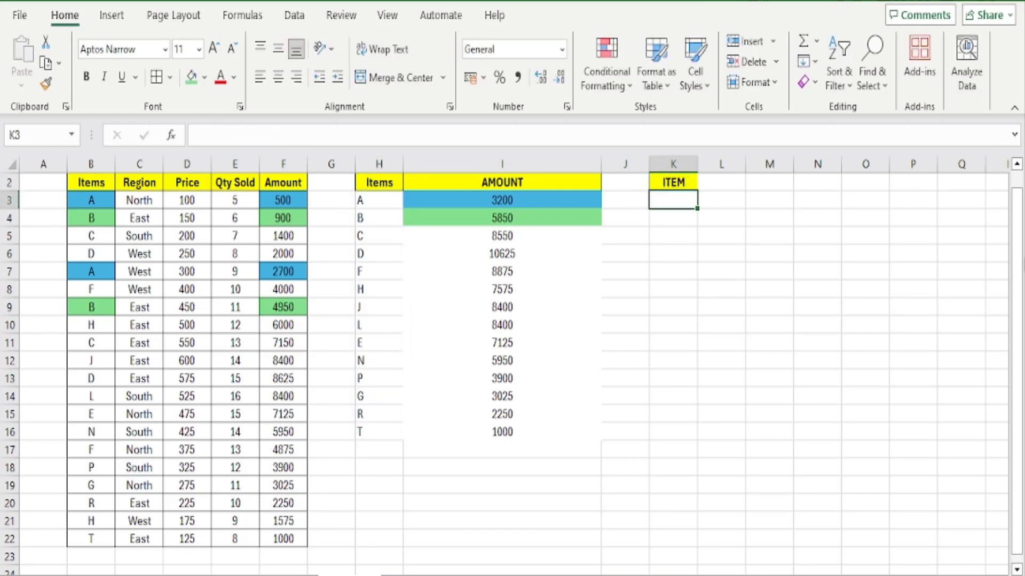
Step: In cell K3, list the distinct items with =UNIQUE(B3:B22)
{"action": "type", "text": "=UNIQU"}
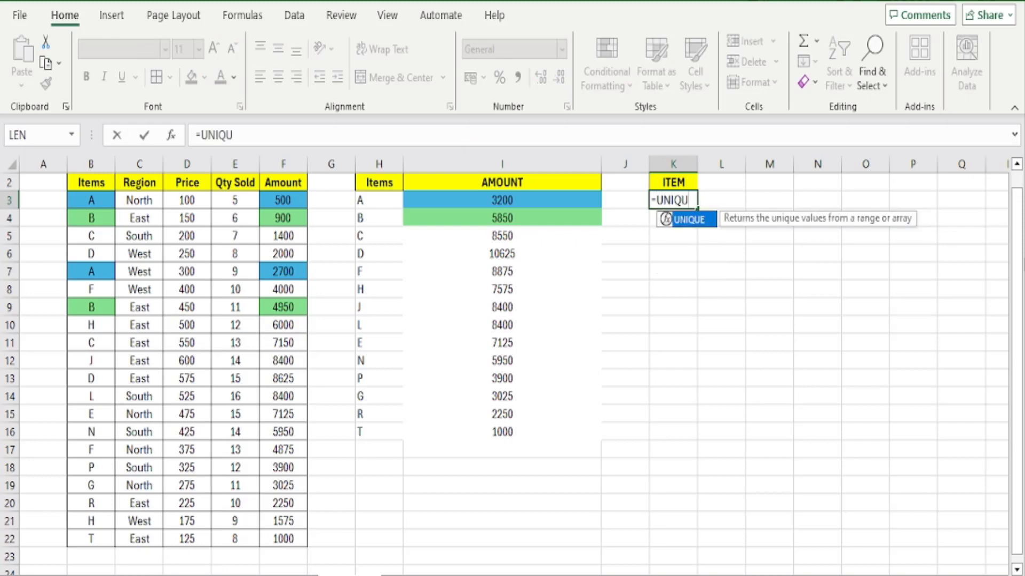
{"action": "type", "text": "E("}
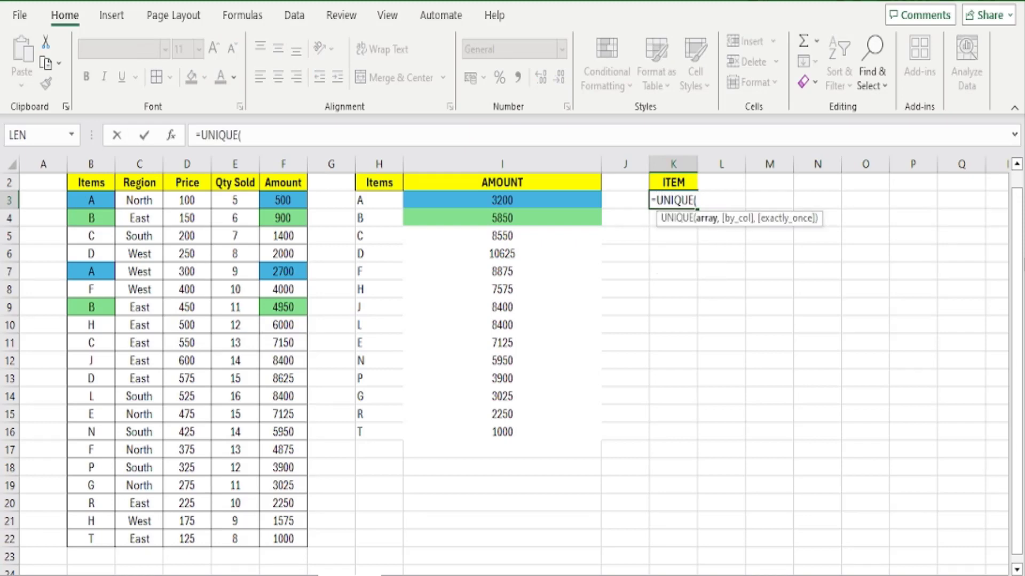
{"action": "left_click_drag", "start_coordinate": [103, 202], "coordinate": [92, 535]}
{"action": "key", "text": "Return"}
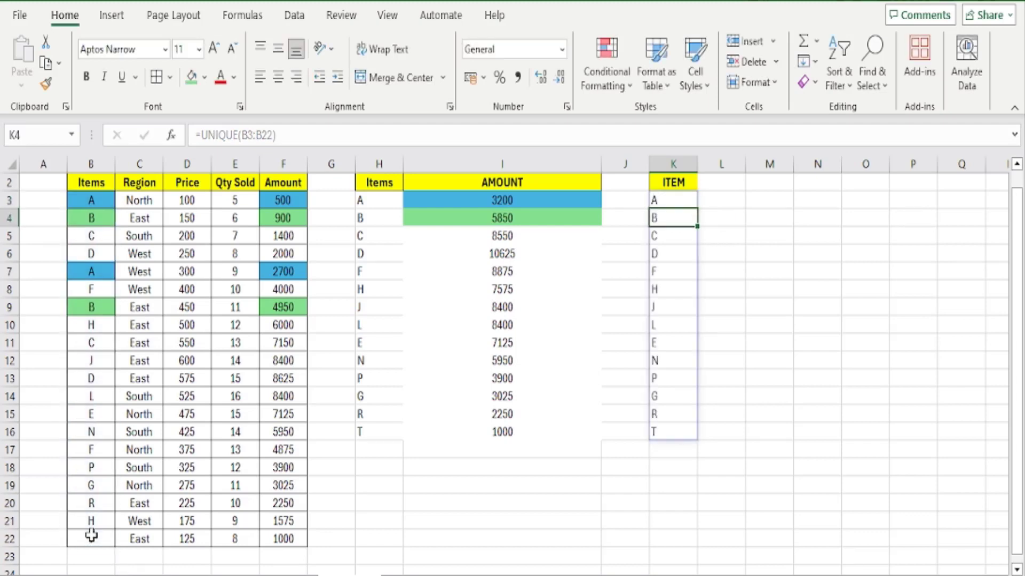
Step: Delete the UNIQUE formula from cell K3
{"action": "left_click", "coordinate": [722, 181]}
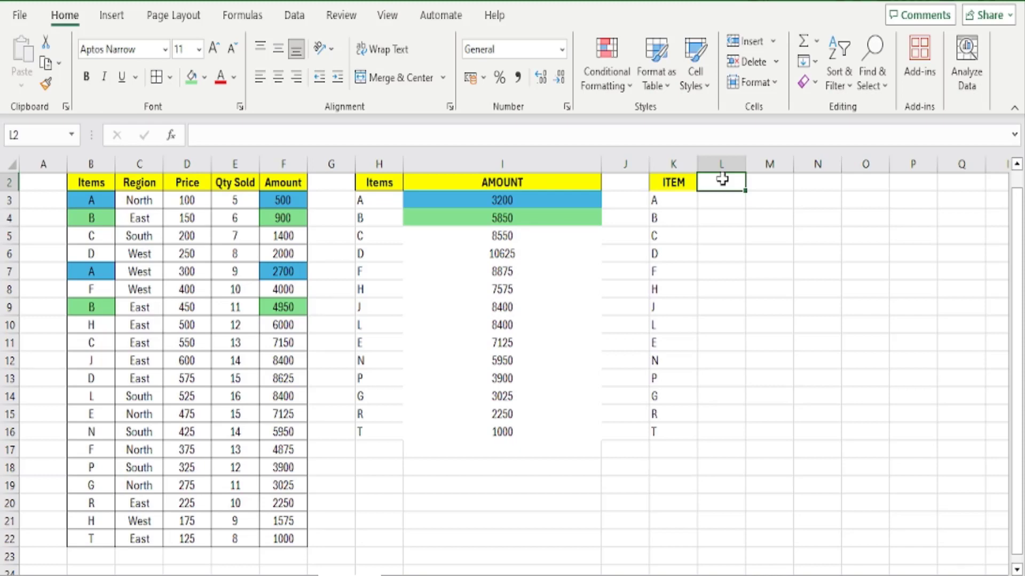
{"action": "left_click", "coordinate": [685, 203]}
{"action": "key", "text": "Delete"}
Step: Enter the header Amount in cell L2
{"action": "left_click", "coordinate": [717, 185]}
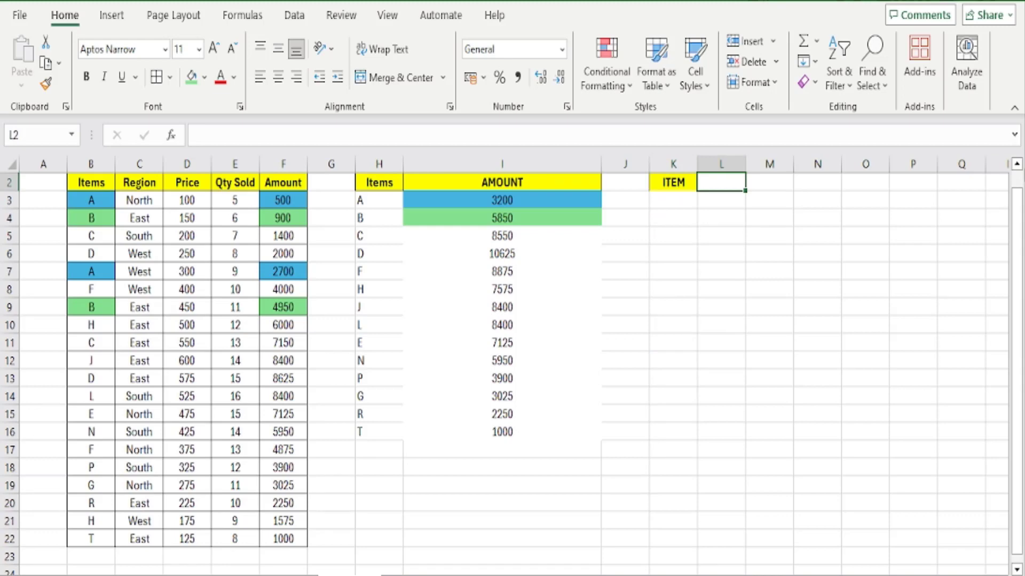
{"action": "type", "text": "Amount"}
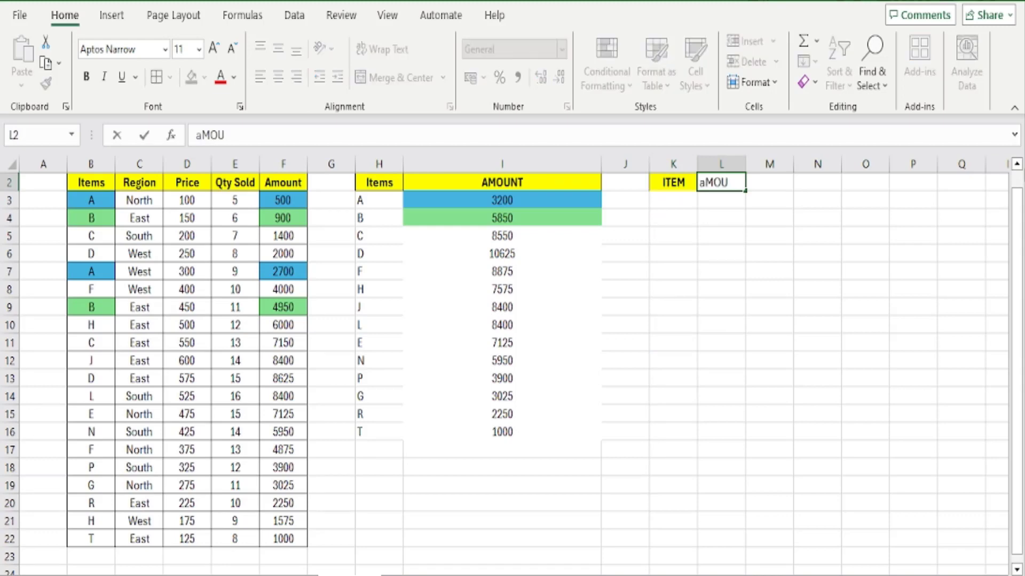
{"action": "key", "text": "Return"}
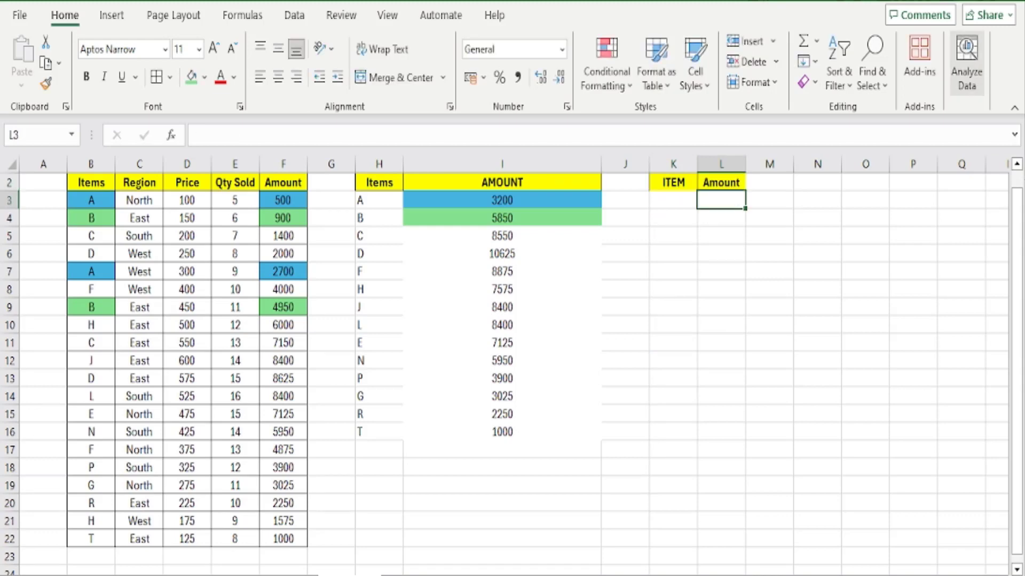
Step: Enter F as the item to look up in cell K3
{"action": "left_click", "coordinate": [676, 197]}
{"action": "type", "text": "f"}
{"action": "key", "text": "BackSpace"}
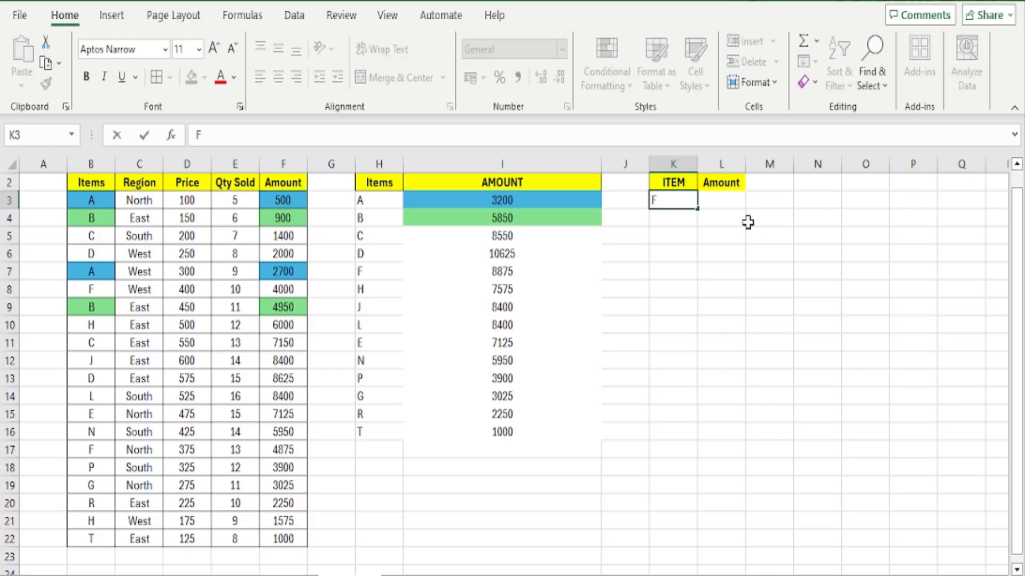
Step: In cell L3, total the amounts for the item in K3 with =SUMIF($B$3:$B$22,K3,$F$3:$F$22)
{"action": "left_click", "coordinate": [730, 201]}
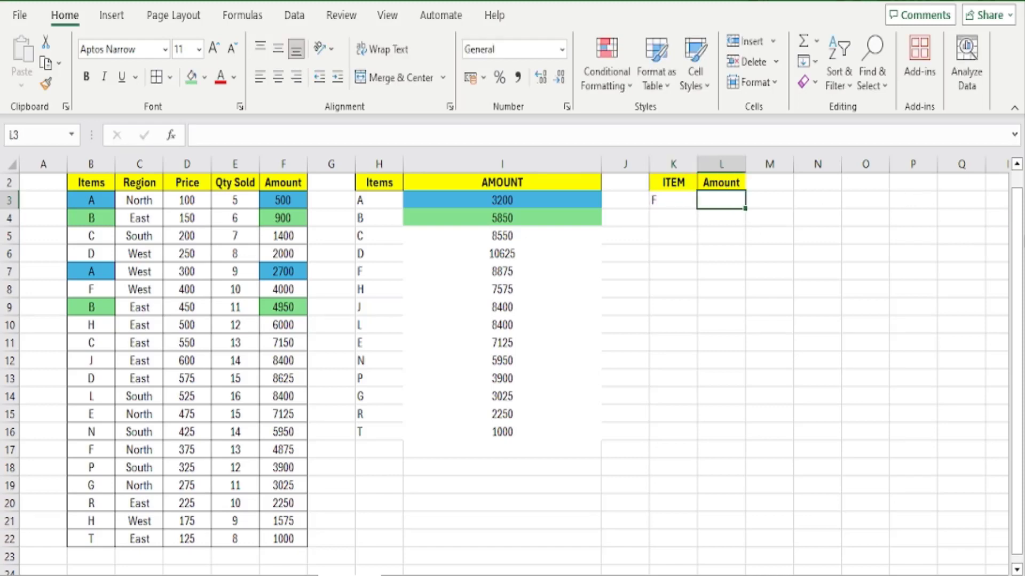
{"action": "type", "text": "="}
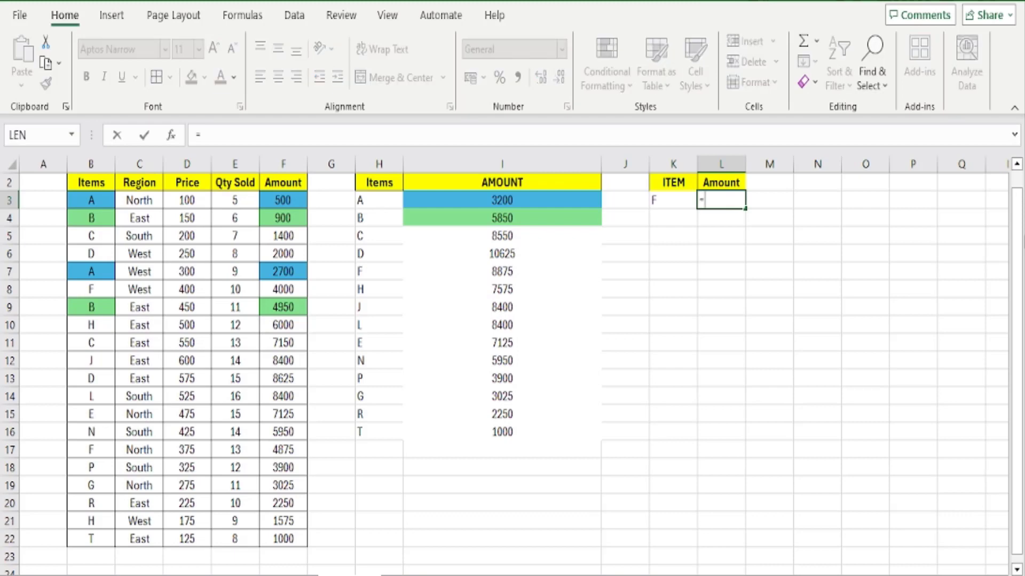
{"action": "type", "text": "SUM"}
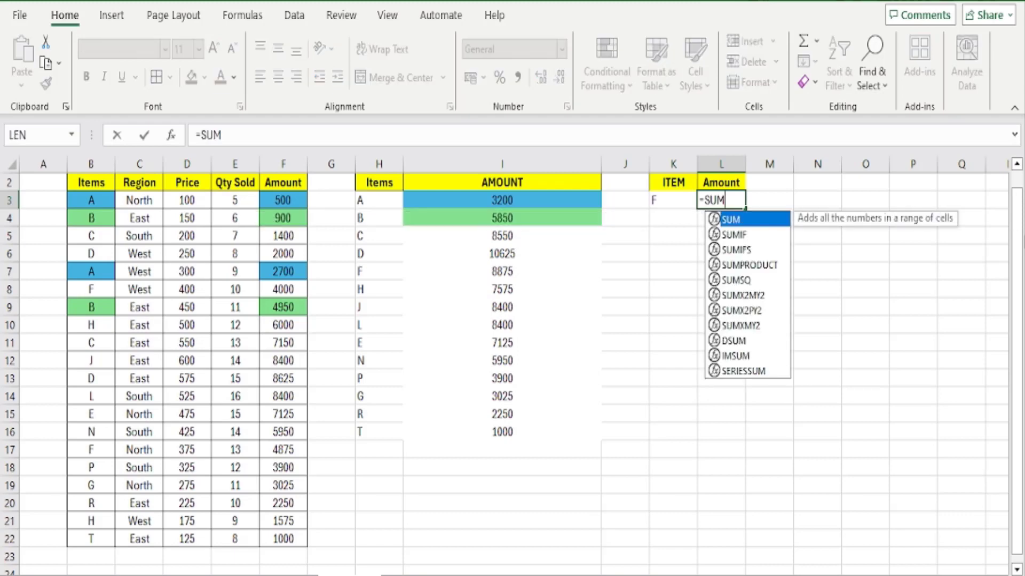
{"action": "type", "text": "IF("}
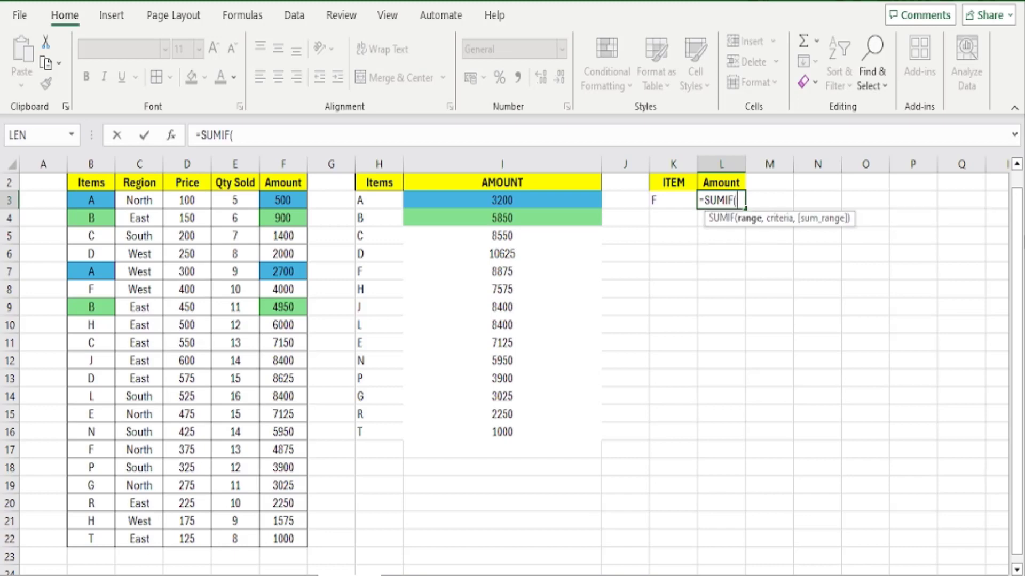
{"action": "left_click_drag", "start_coordinate": [80, 202], "coordinate": [94, 539]}
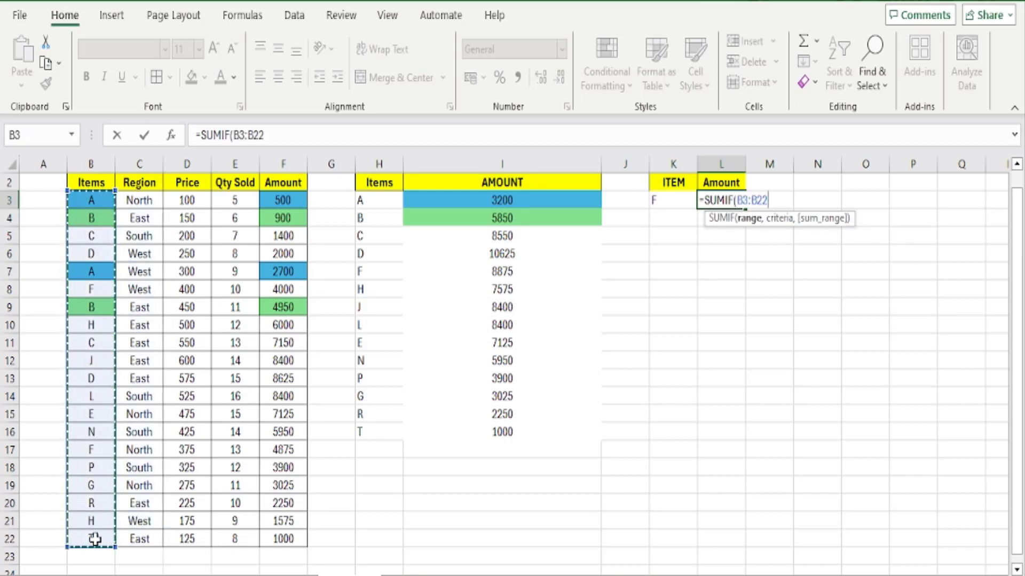
{"action": "key", "text": "F4"}
{"action": "type", "text": ","}
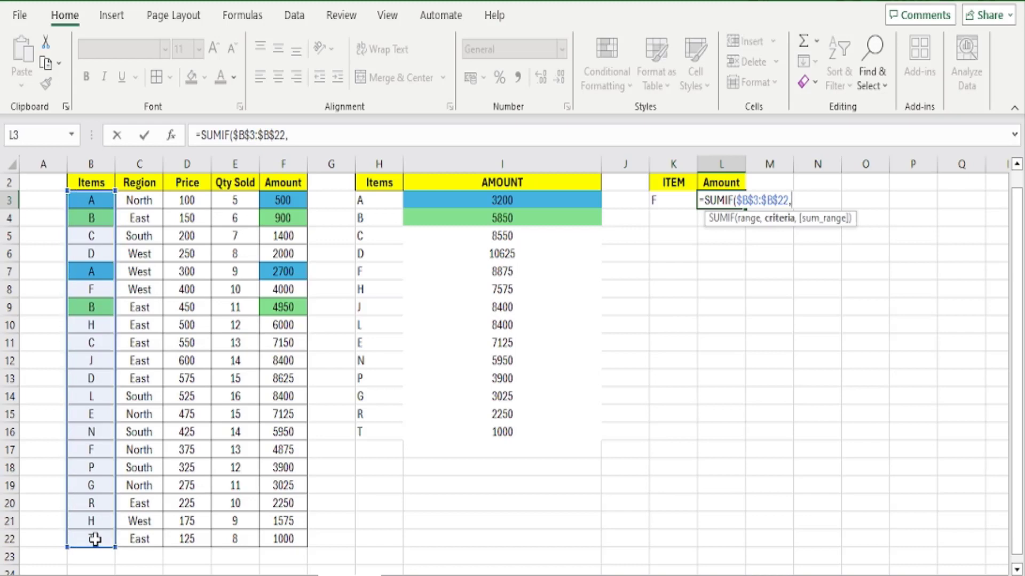
{"action": "left_click", "coordinate": [666, 202]}
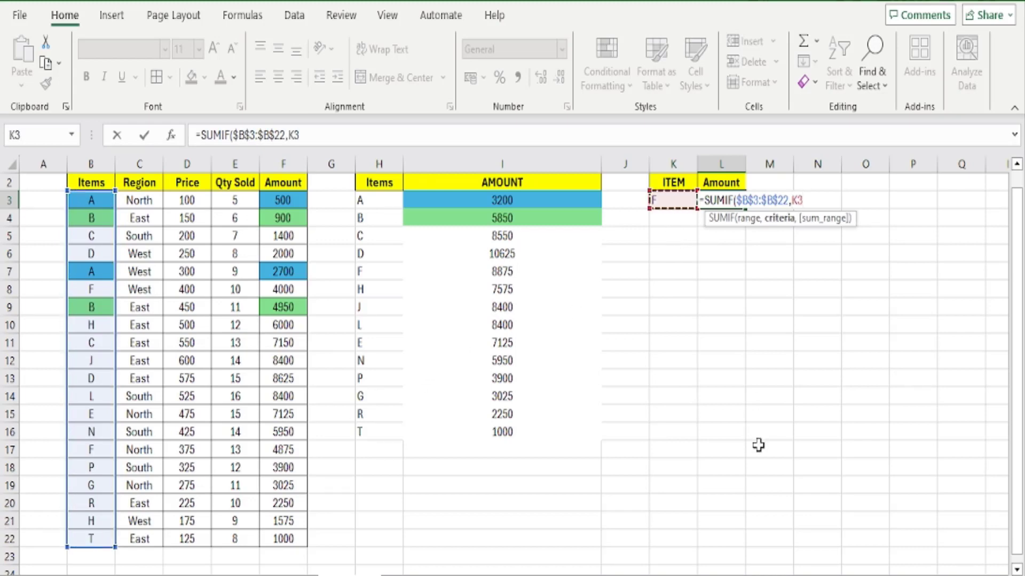
{"action": "type", "text": ","}
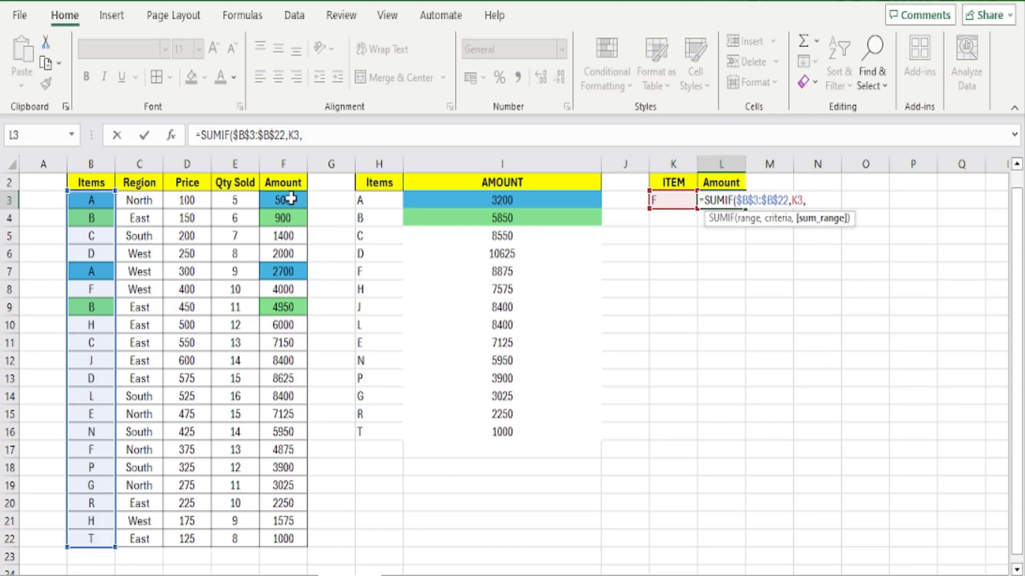
{"action": "left_click_drag", "start_coordinate": [290, 201], "coordinate": [292, 536]}
{"action": "key", "text": "F4"}
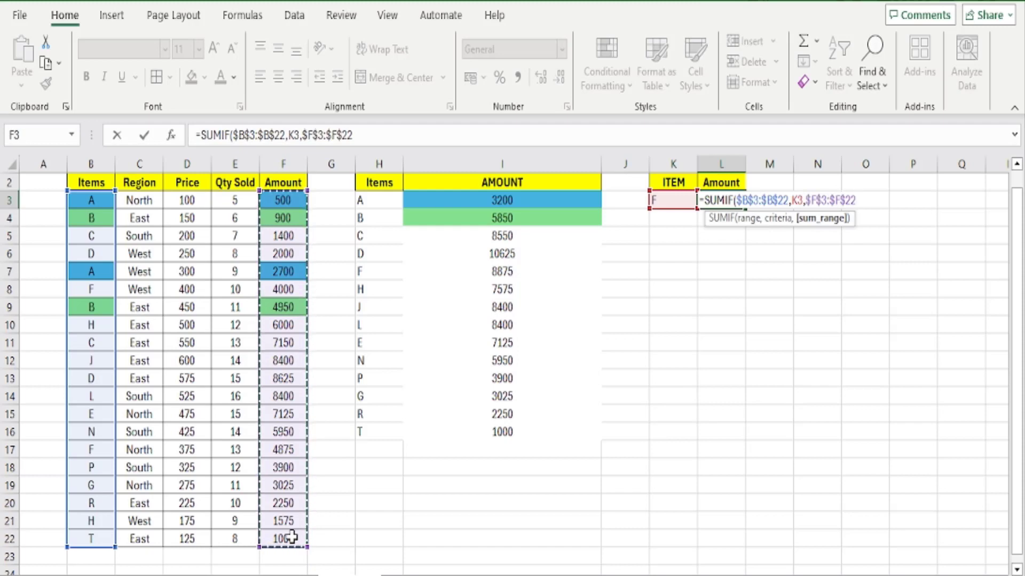
{"action": "type", "text": ")"}
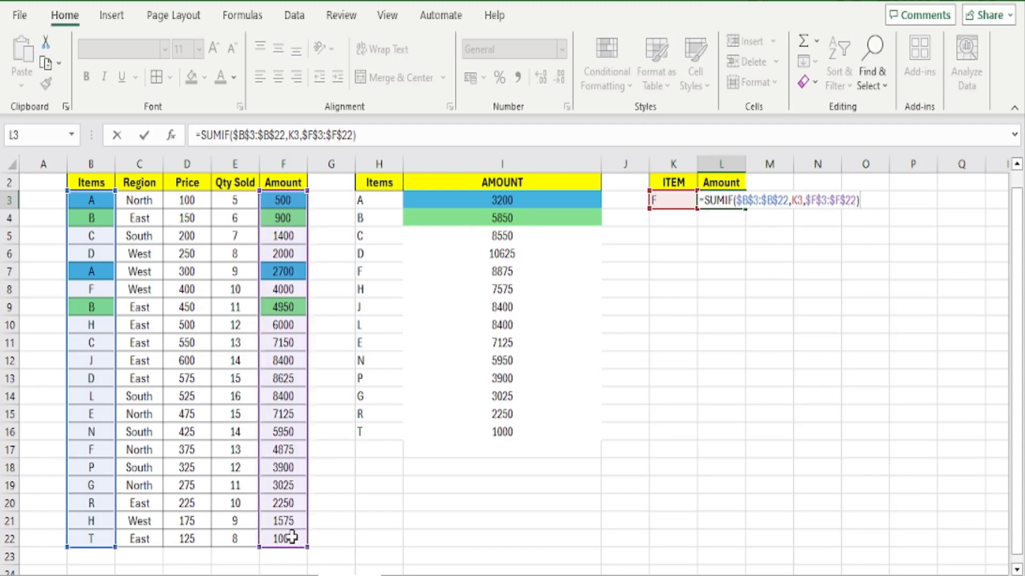
{"action": "key", "text": "Return"}
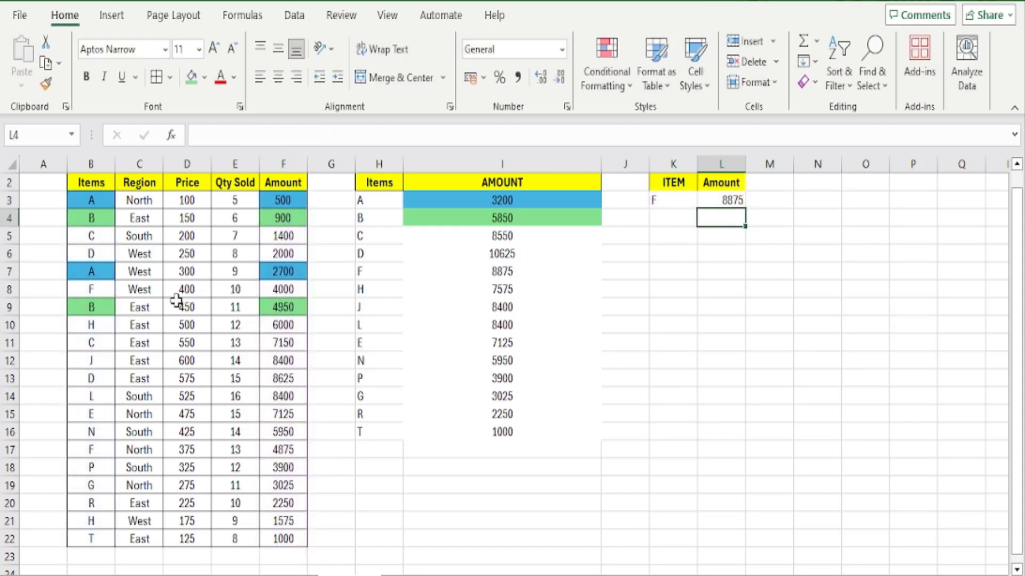
Step: Fill item F in cell B8 and its amount in F8 with pink
{"action": "left_click", "coordinate": [99, 290]}
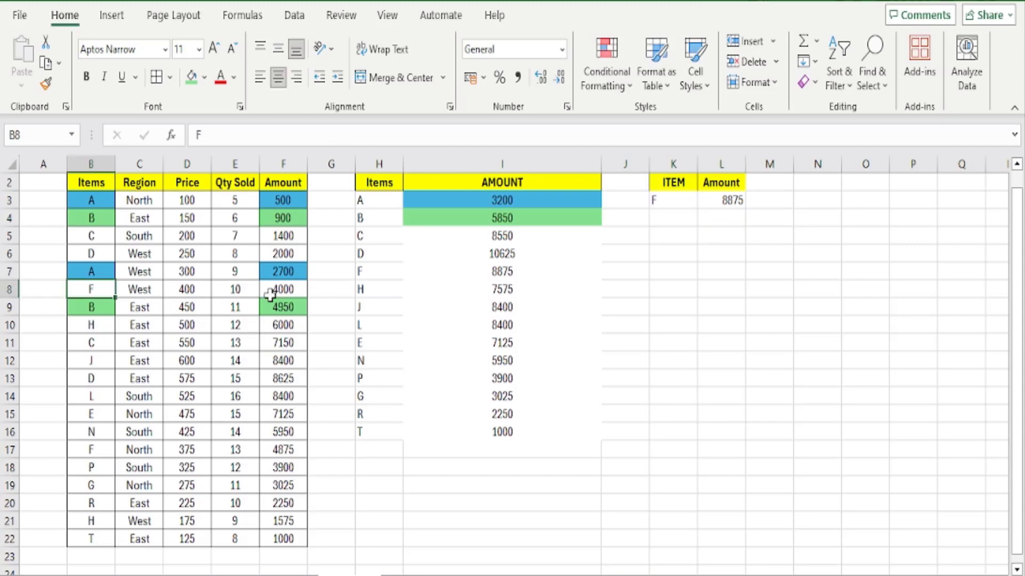
{"action": "left_click", "coordinate": [204, 77]}
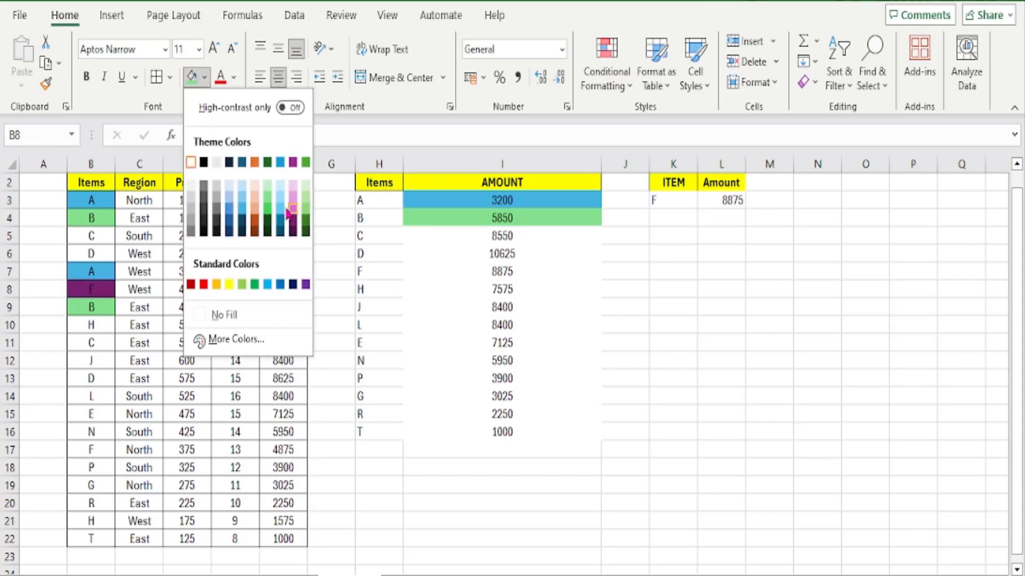
{"action": "left_click", "coordinate": [273, 235]}
{"action": "left_click", "coordinate": [282, 289]}
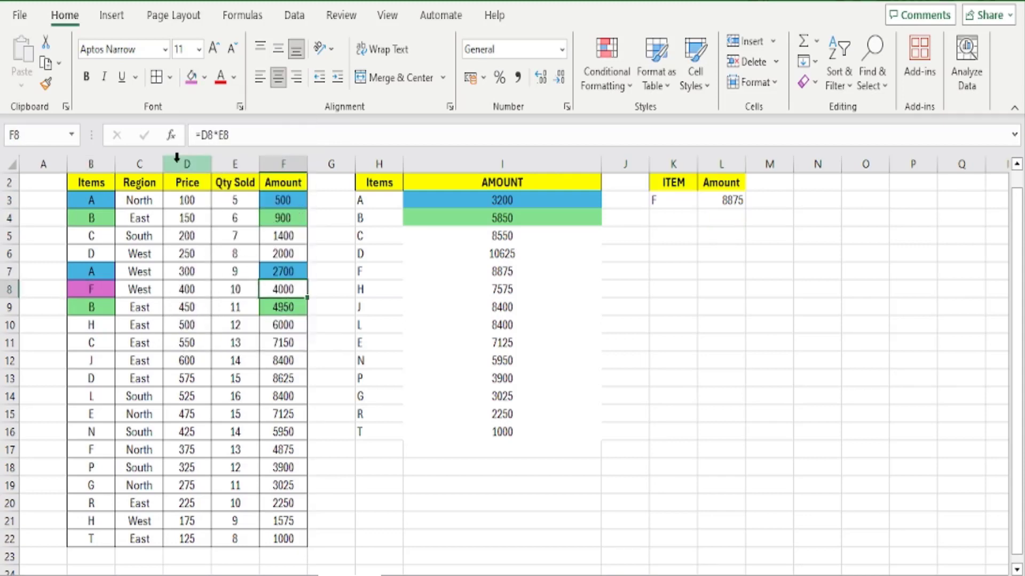
{"action": "left_click", "coordinate": [191, 78]}
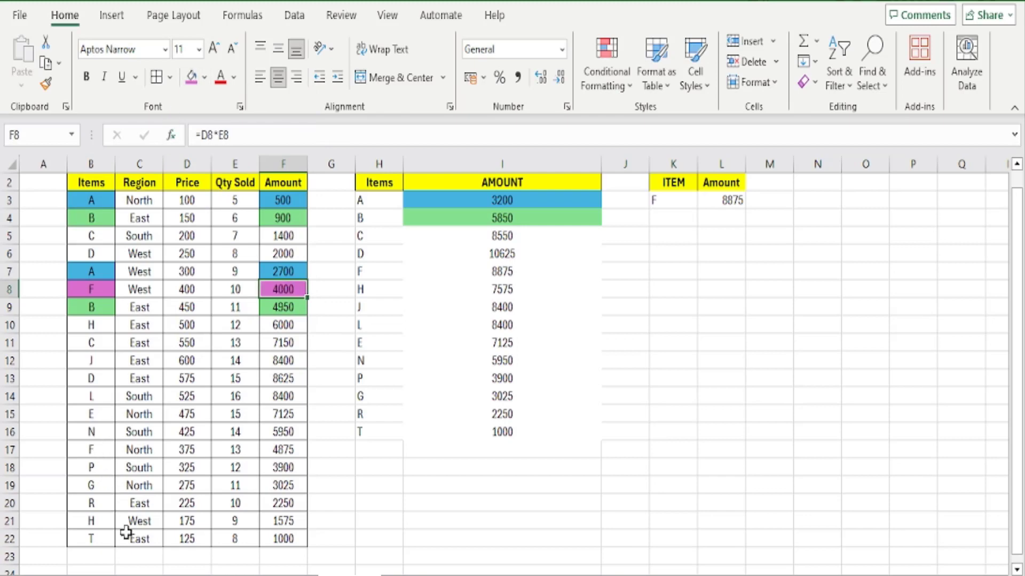
Step: Apply the same pink fill to item F in B17, its amount in F17 and the total in L3
{"action": "left_click", "coordinate": [101, 454]}
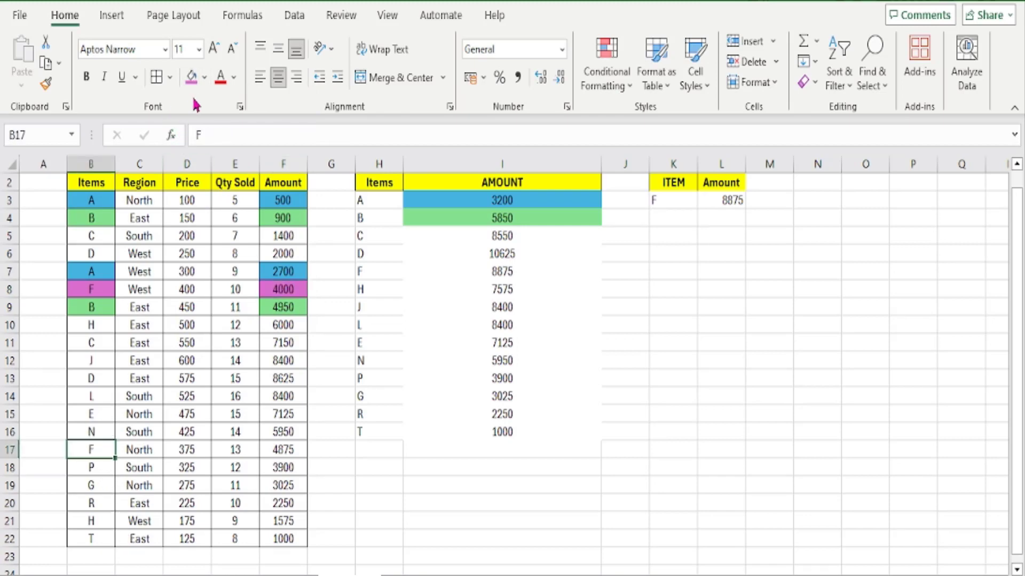
{"action": "left_click", "coordinate": [191, 78]}
{"action": "left_click", "coordinate": [295, 449]}
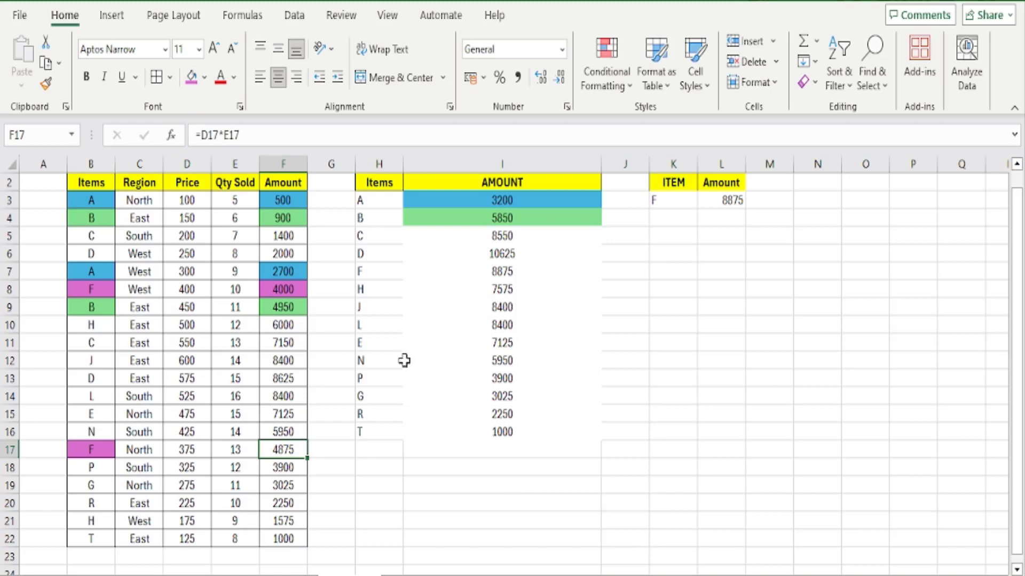
{"action": "left_click", "coordinate": [191, 77]}
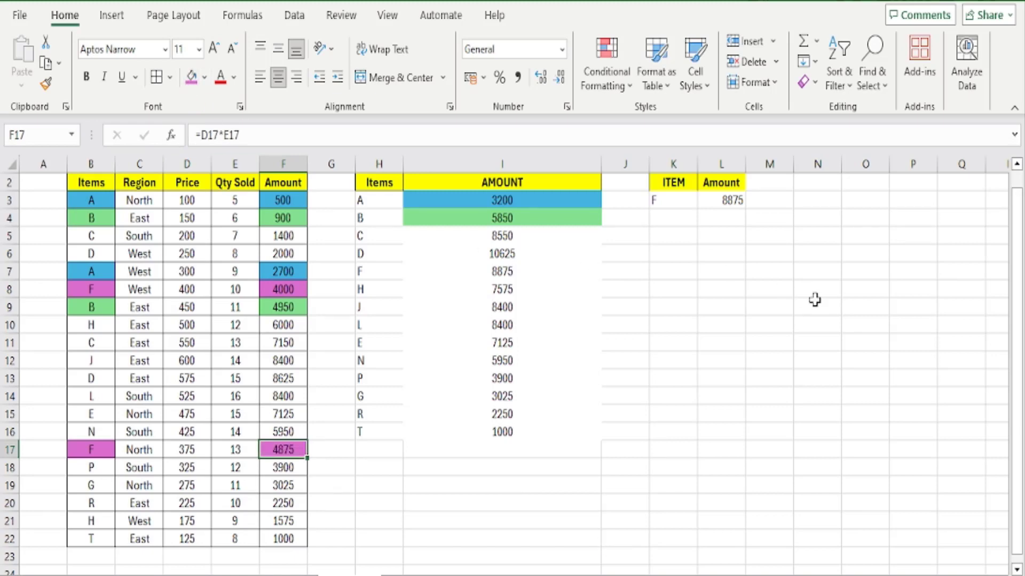
{"action": "left_click", "coordinate": [731, 200]}
{"action": "left_click", "coordinate": [191, 77]}
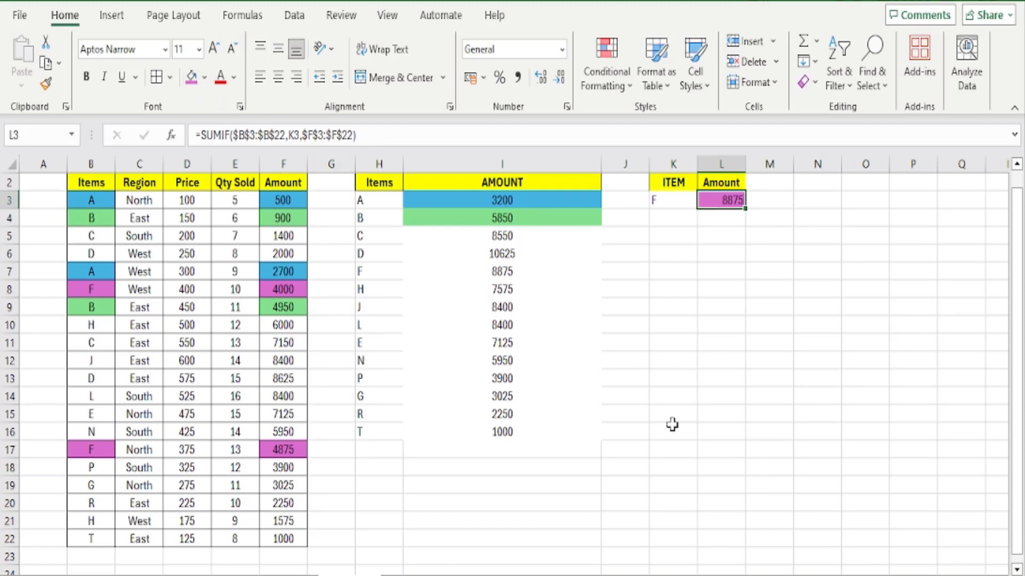
Step: Test the lookup by entering the items B, D and E one after another in cell K3
{"action": "left_click", "coordinate": [673, 199]}
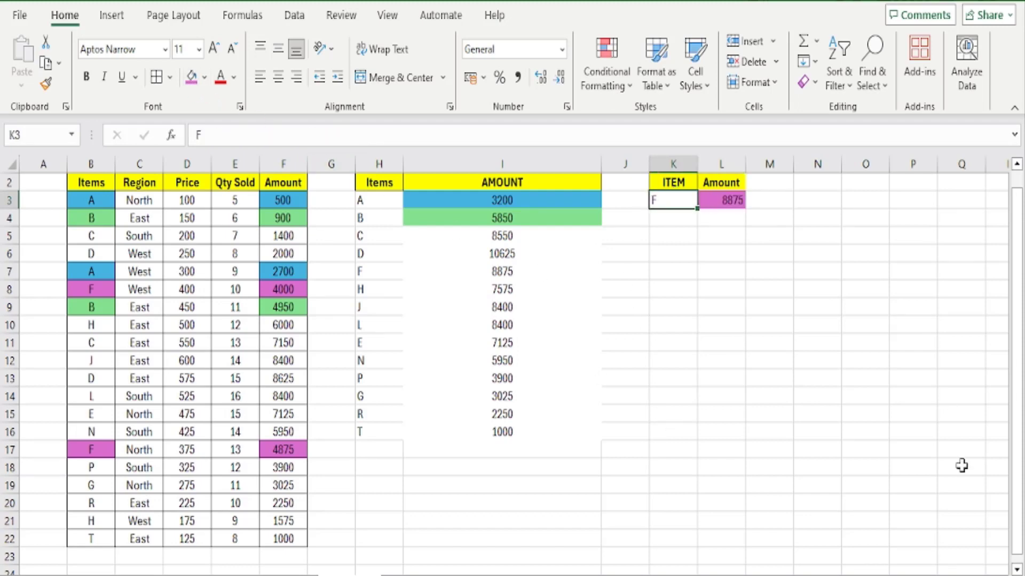
{"action": "type", "text": "B"}
{"action": "key", "text": "Return"}
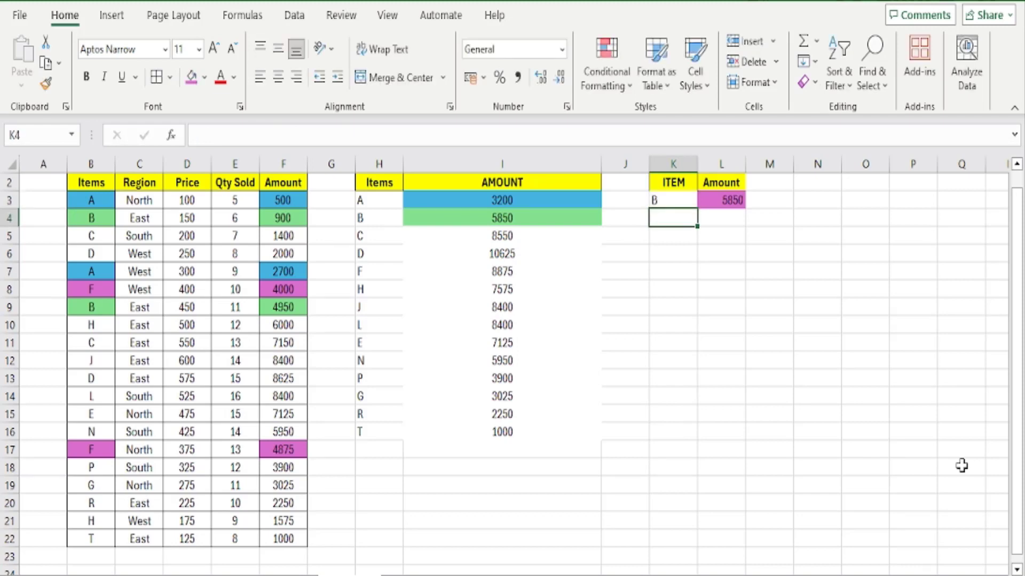
{"action": "key", "text": "Up"}
{"action": "type", "text": "D"}
{"action": "key", "text": "Return"}
{"action": "key", "text": "Up"}
{"action": "type", "text": "E"}
{"action": "key", "text": "Return"}
Step: Set the lookup item in cell K3 to G
{"action": "key", "text": "Up"}
{"action": "type", "text": "G"}
{"action": "key", "text": "Up"}
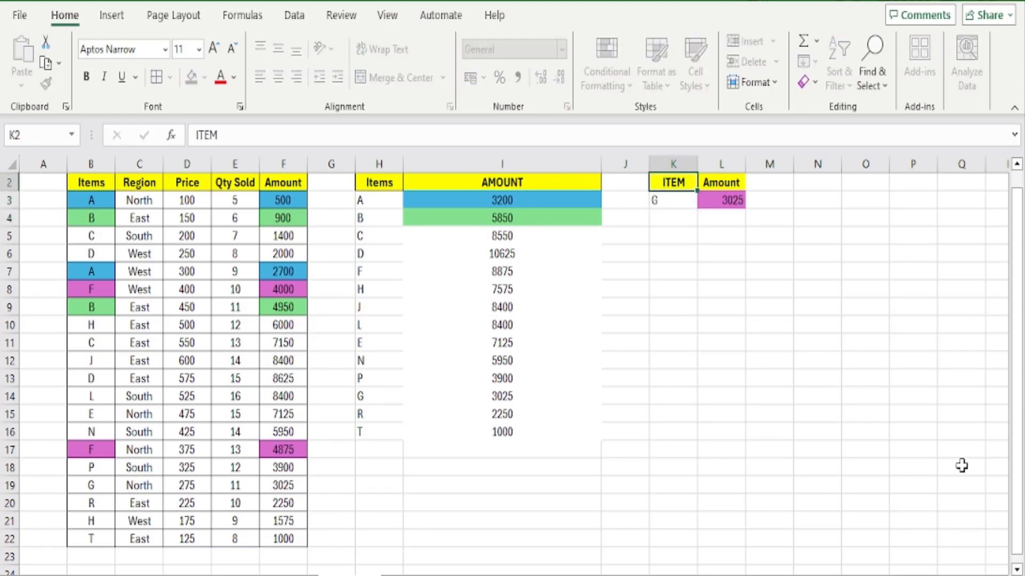
{"action": "key", "text": "Down"}
{"action": "key", "text": "Down"}
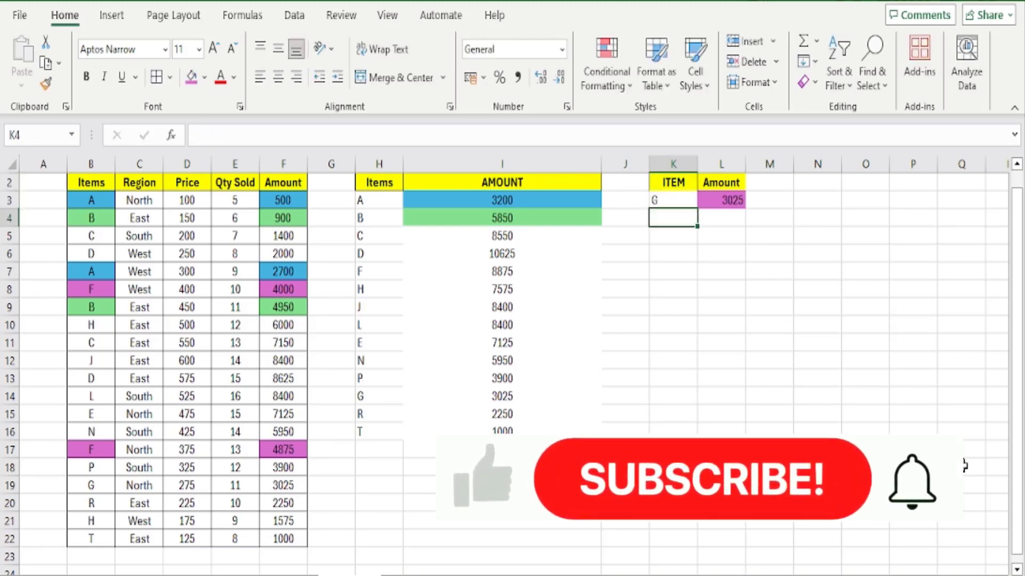